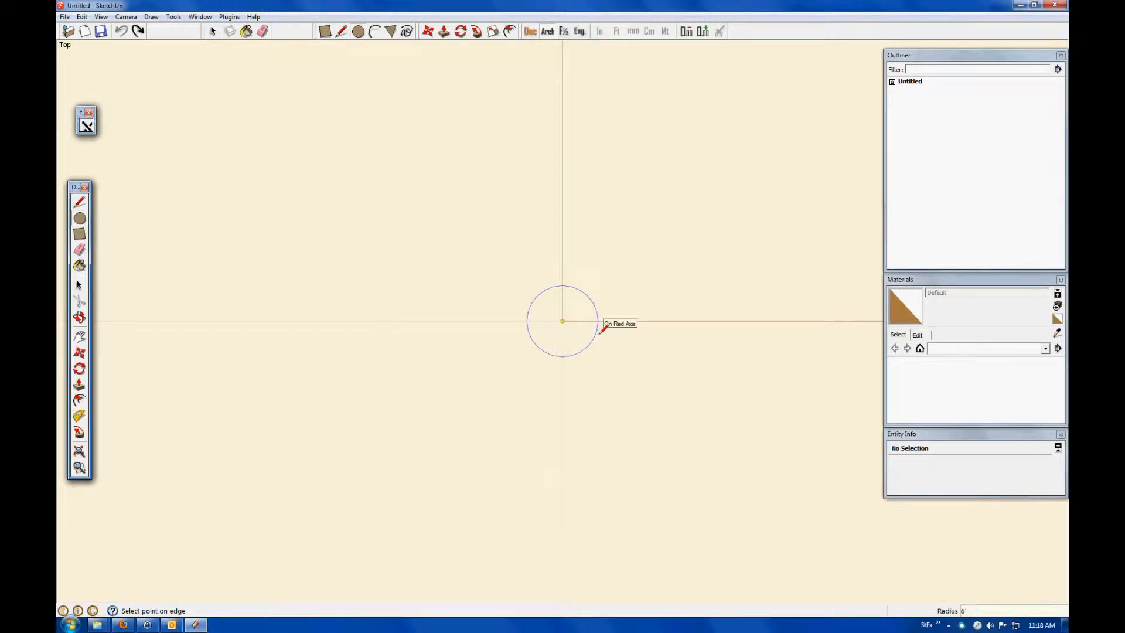
# - Draw a circle with a 6-inch radius at the origin and set its segment count to 12
pyautogui.press('Return')
pyautogui.scroll(5, 577, 339)
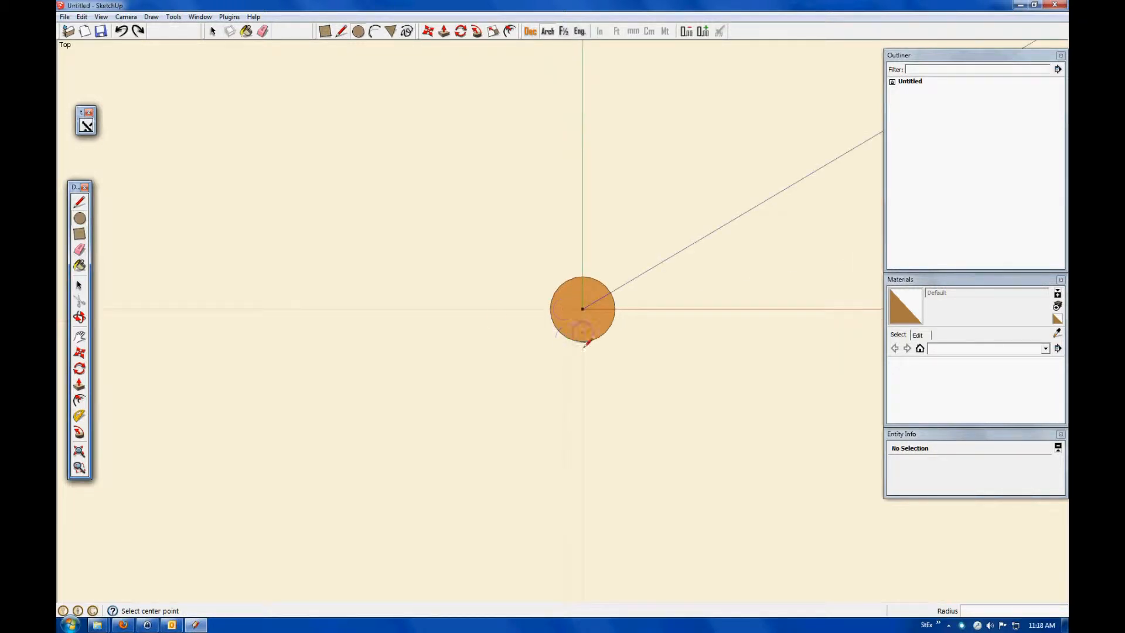
pyautogui.click(80, 317)
pyautogui.moveTo(584, 337); pyautogui.dragTo(600, 128)
pyautogui.scroll(3, 609, 322)
pyautogui.click(79, 285)
pyautogui.click(588, 370)
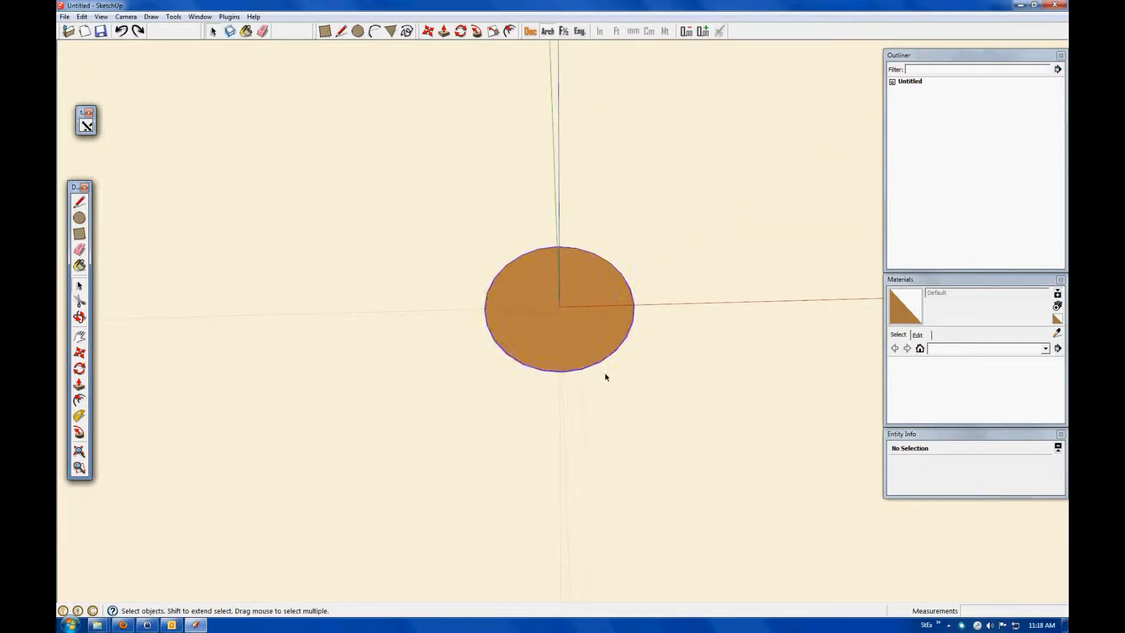
pyautogui.click(973, 487)
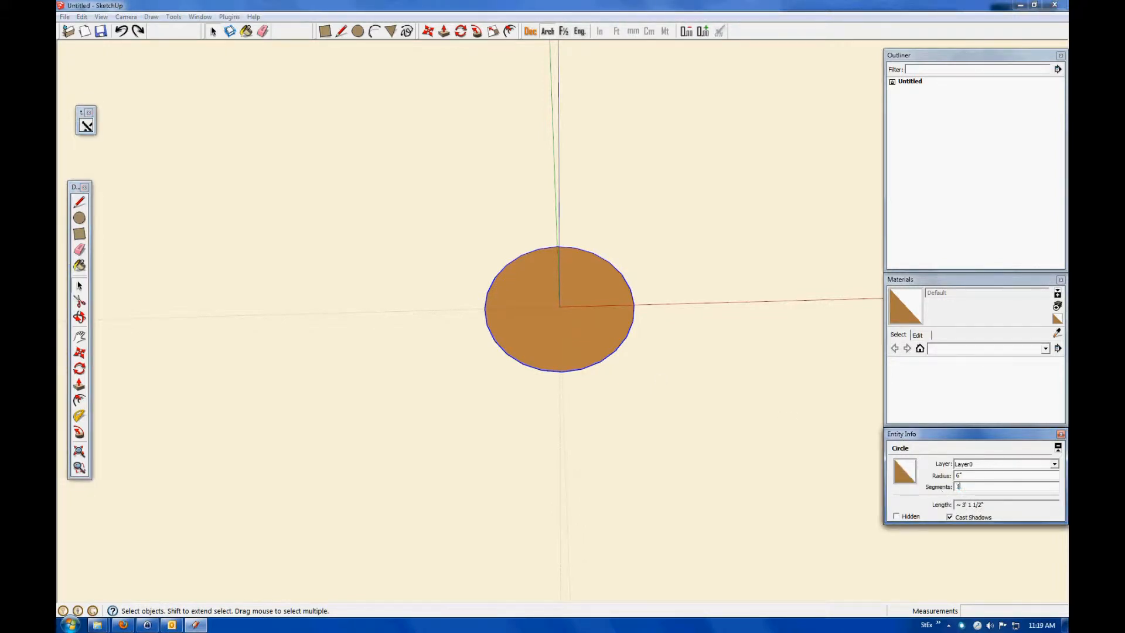
pyautogui.write('12')
pyautogui.press('Return')
pyautogui.click(593, 369)
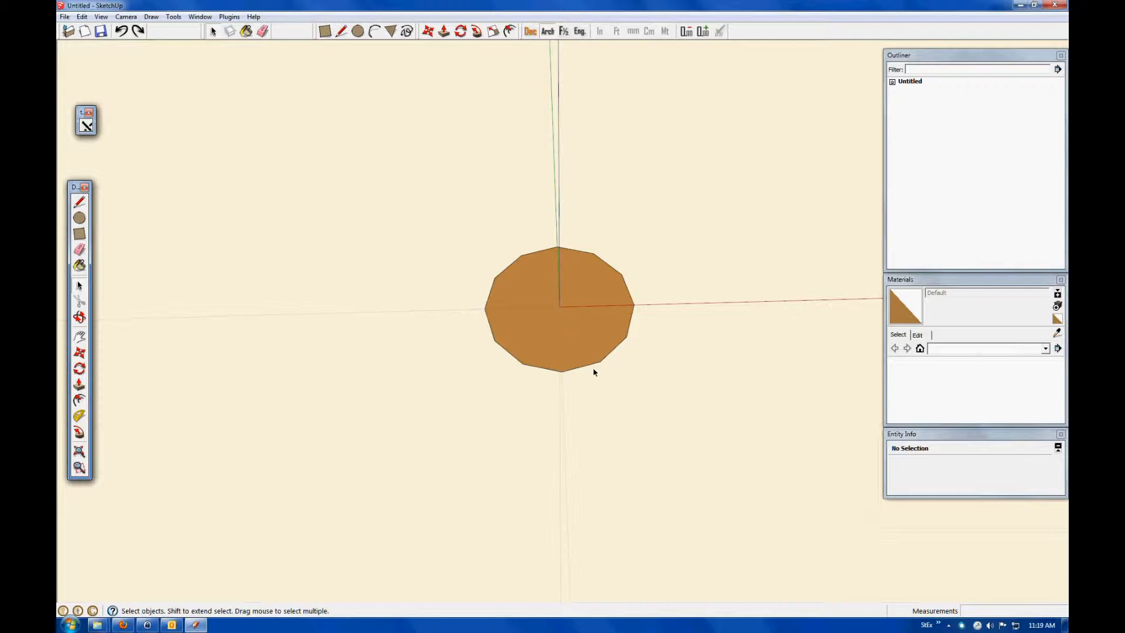
# - Extrude the 12-sided face upward to a total thickness of 2 inches
pyautogui.click(593, 371)
pyautogui.click(79, 384)
pyautogui.click(545, 346)
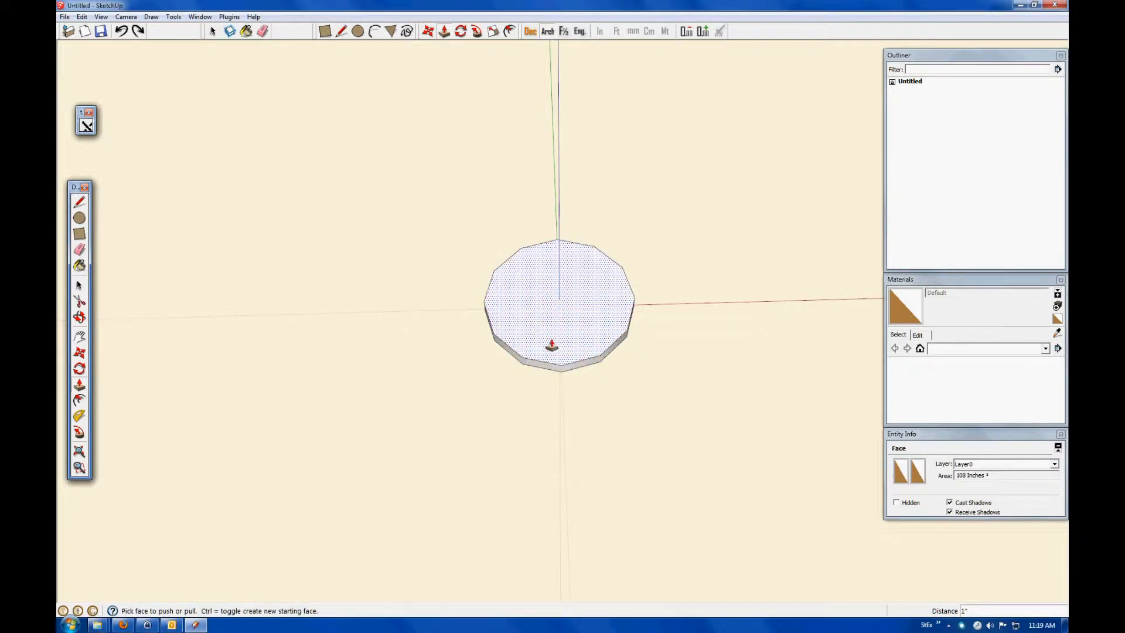
pyautogui.click(532, 335)
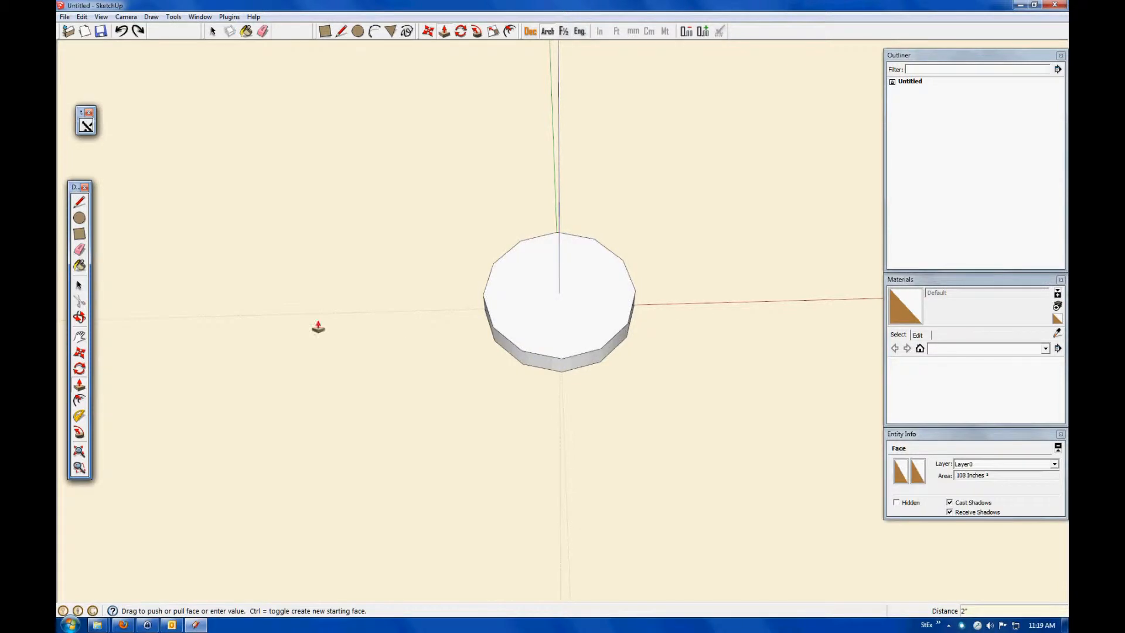
# - Delete the bottom face of the 12-sided disc
pyautogui.click(79, 317)
pyautogui.moveTo(598, 331); pyautogui.dragTo(589, 201)
pyautogui.click(81, 287)
pyautogui.click(556, 315)
pyautogui.press('Delete')
# - Reverse the top face of the disc
pyautogui.press('o')
pyautogui.moveTo(447, 296); pyautogui.dragTo(597, 376)
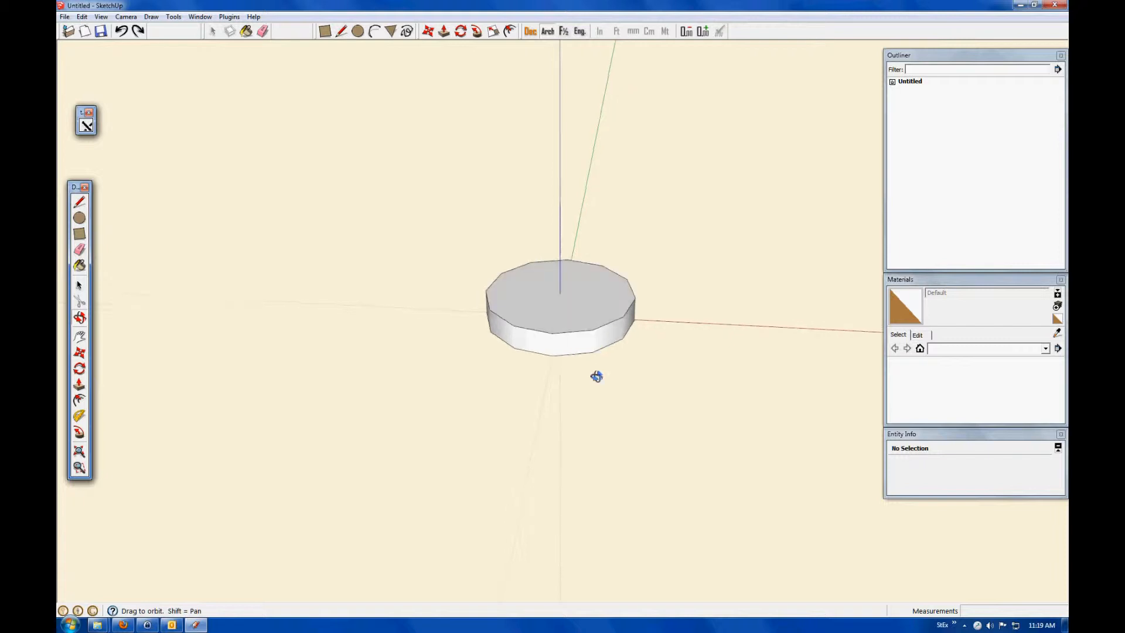
pyautogui.click(80, 285)
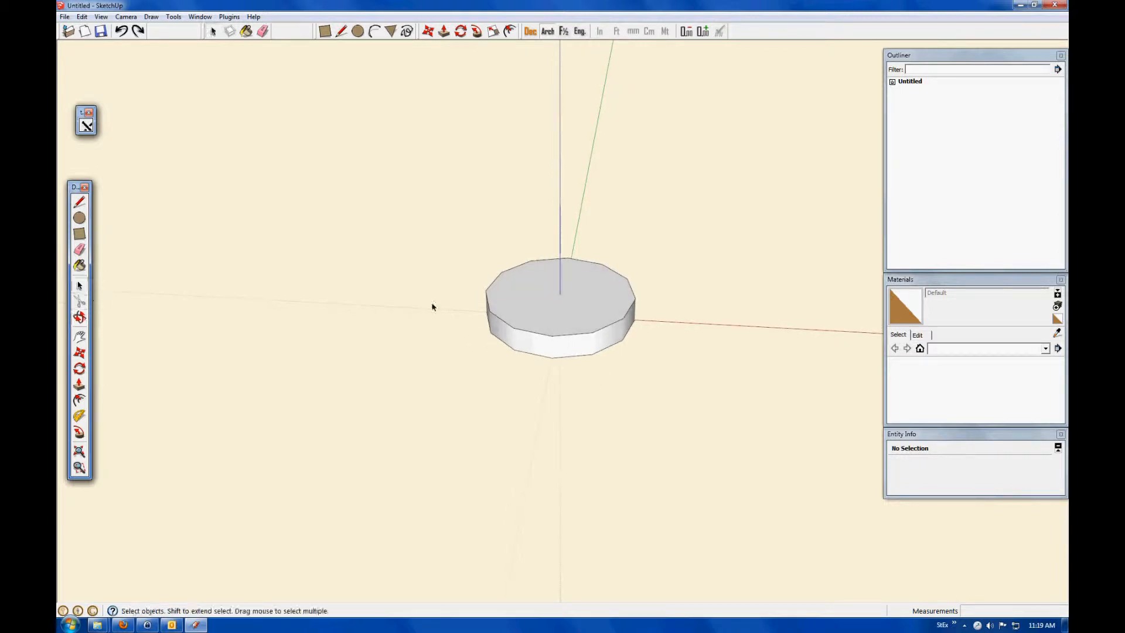
pyautogui.rightClick(558, 313)
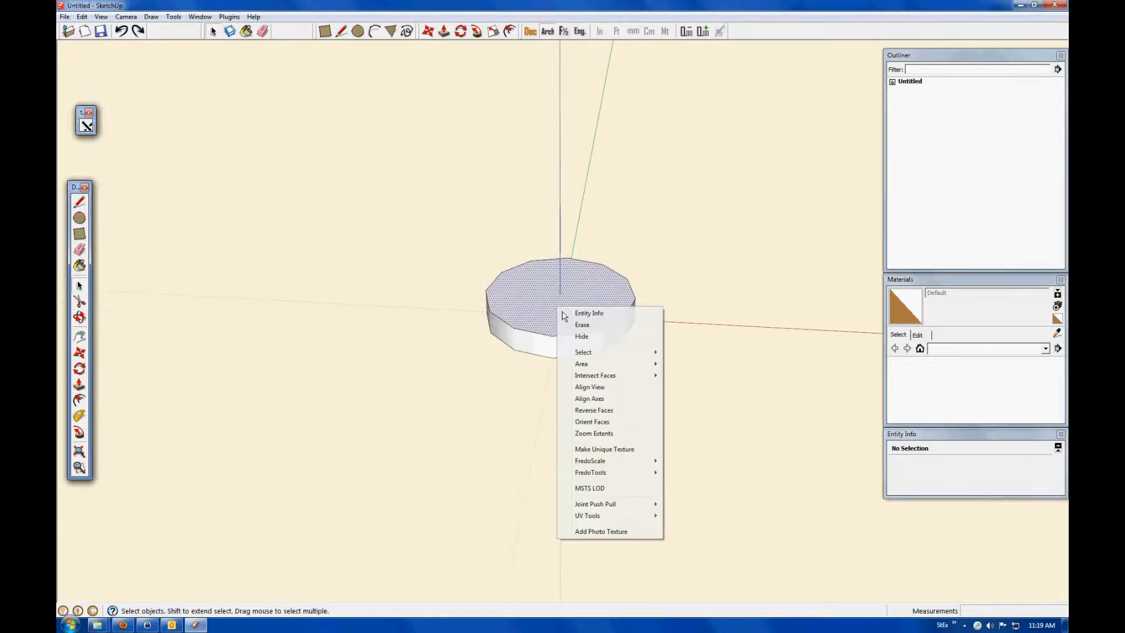
pyautogui.click(601, 410)
# - Turn the whole disc geometry into a component named Rim
pyautogui.moveTo(432, 175); pyautogui.dragTo(638, 391)
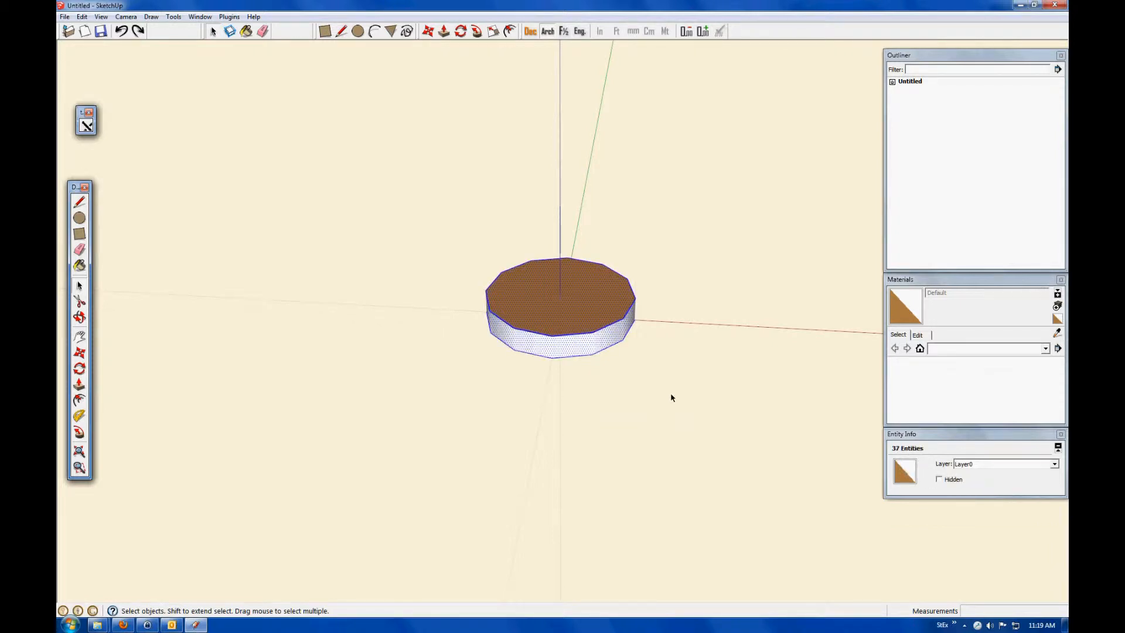
pyautogui.press('g')
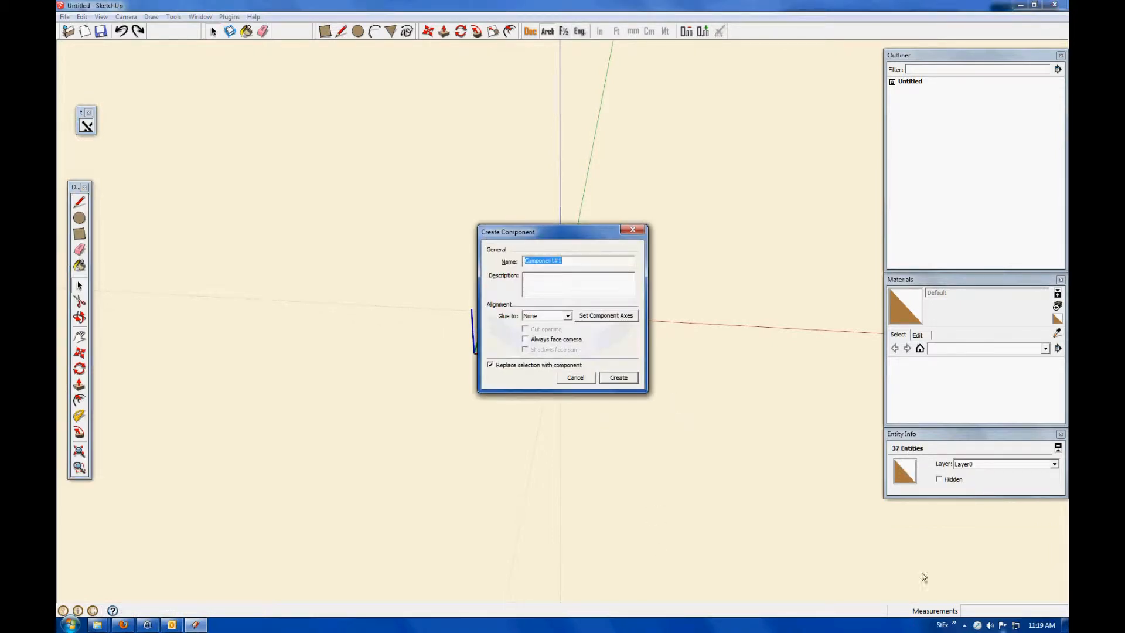
pyautogui.write('Rim')
pyautogui.click(623, 378)
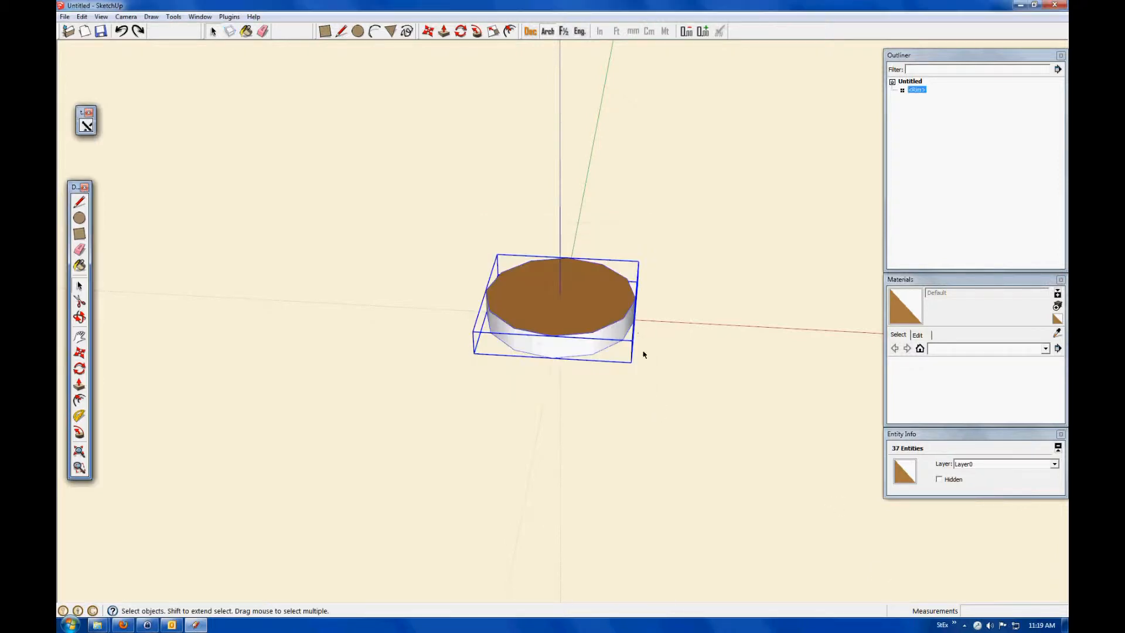
# - Draw a line across the Rim's top between opposite corners, plus a vertical line rising from its midpoint
pyautogui.click(79, 218)
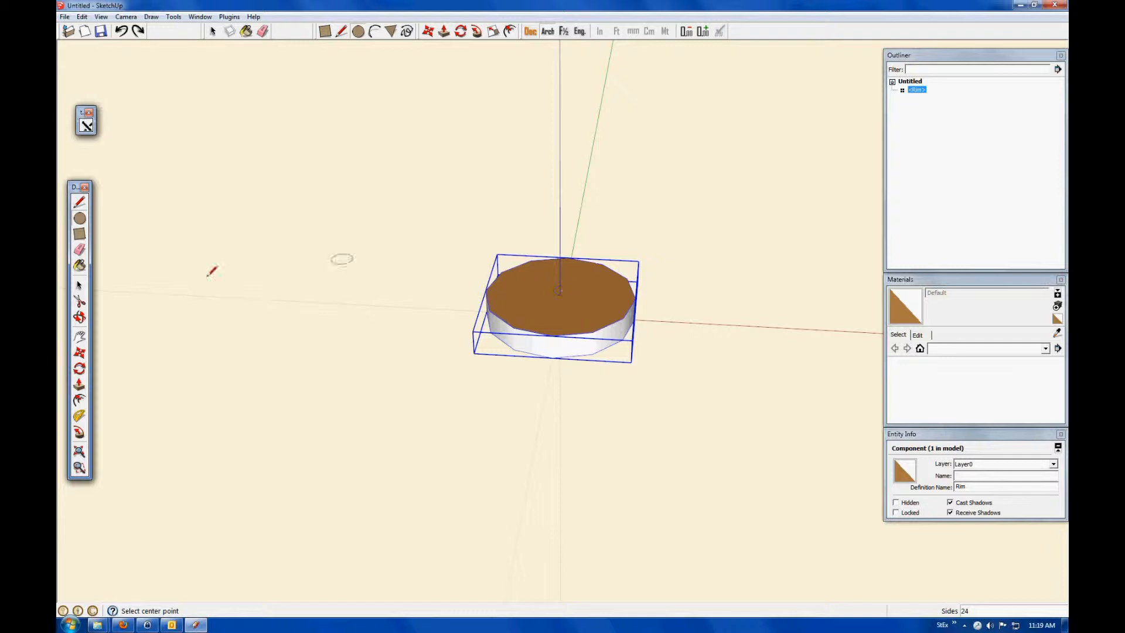
pyautogui.click(81, 204)
pyautogui.click(488, 292)
pyautogui.click(635, 298)
pyautogui.click(560, 295)
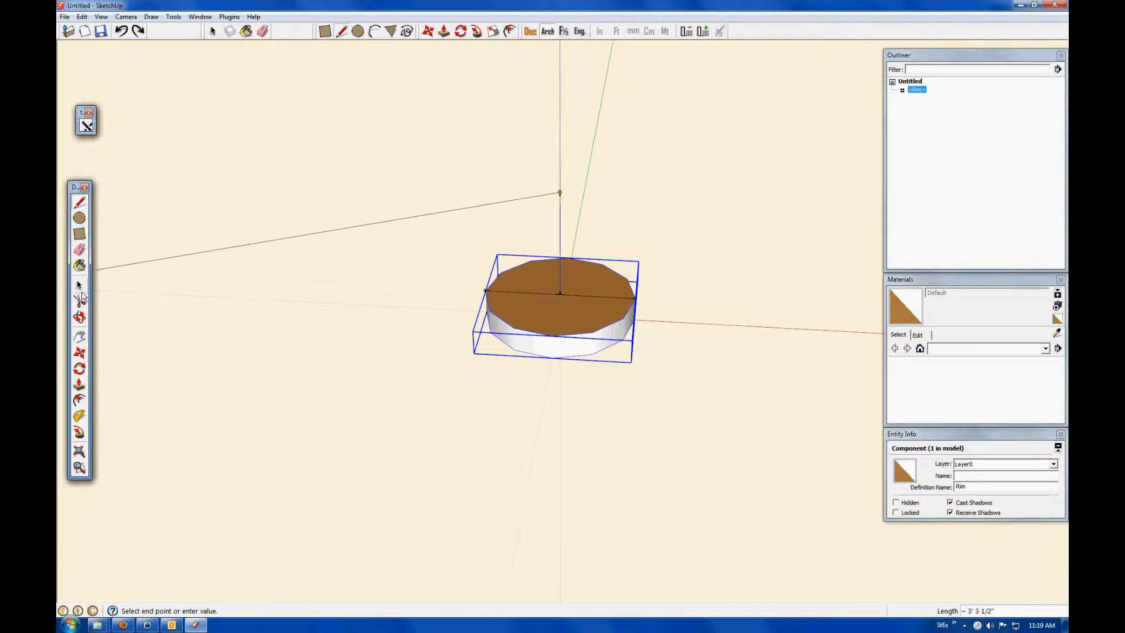
# - Draw a circle with a 6-inch radius on the Rim's top, centered on the midpoint of the cross line
pyautogui.click(85, 225)
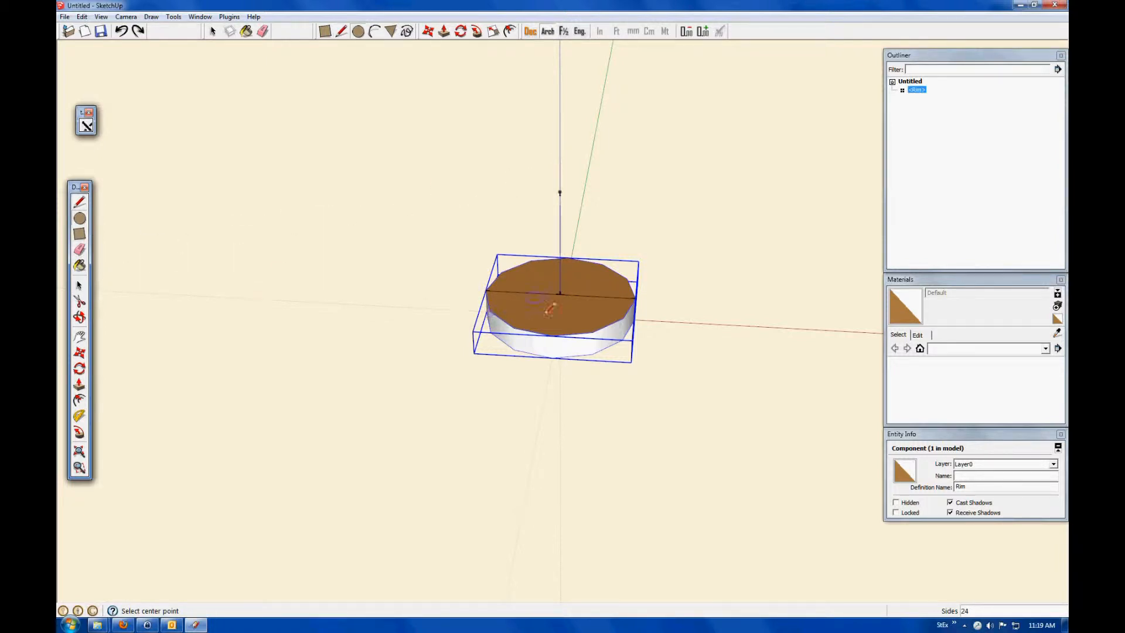
pyautogui.click(560, 294)
pyautogui.click(636, 302)
pyautogui.click(81, 285)
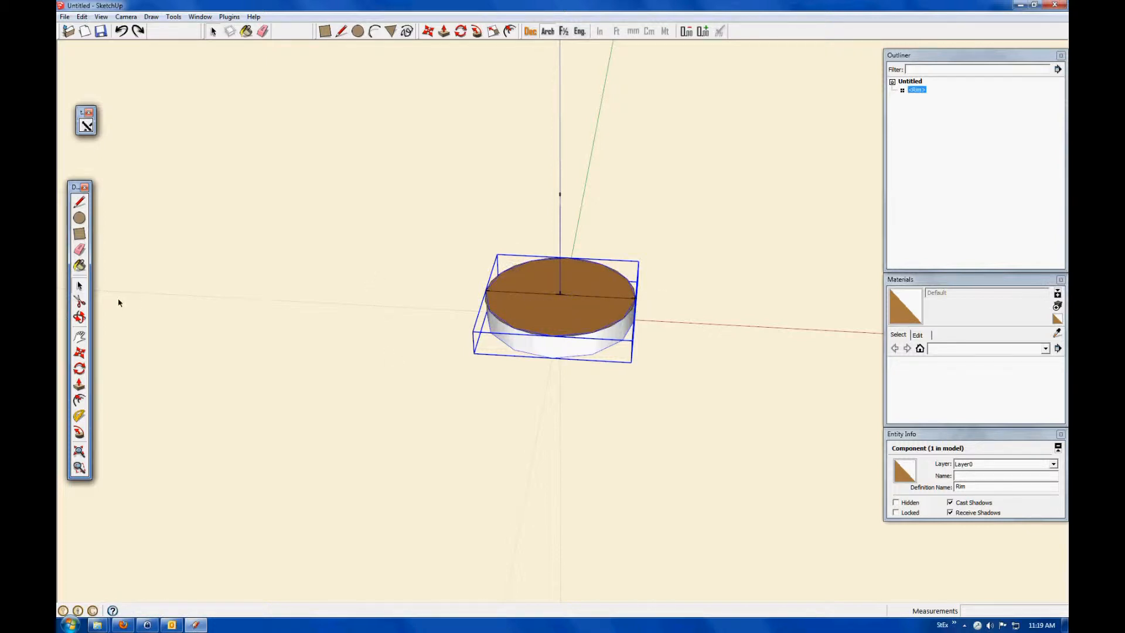
# - Hide the Rim component so only the new circle and lines remain in view
pyautogui.click(511, 330)
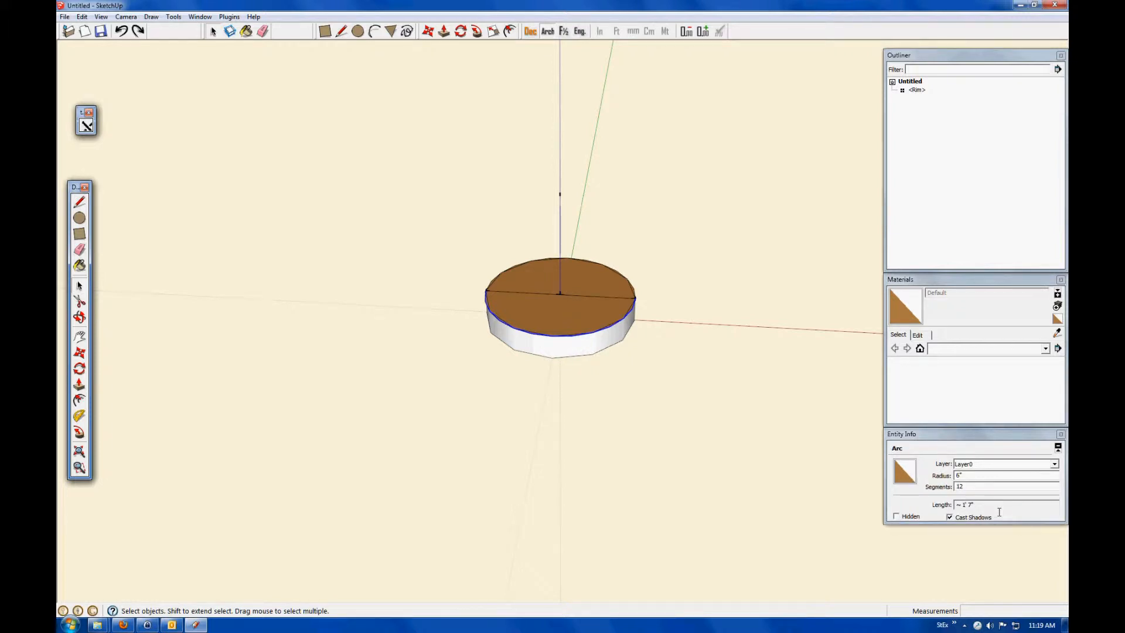
pyautogui.click(599, 348)
pyautogui.scroll(5, 603, 328)
pyautogui.rightClick(608, 384)
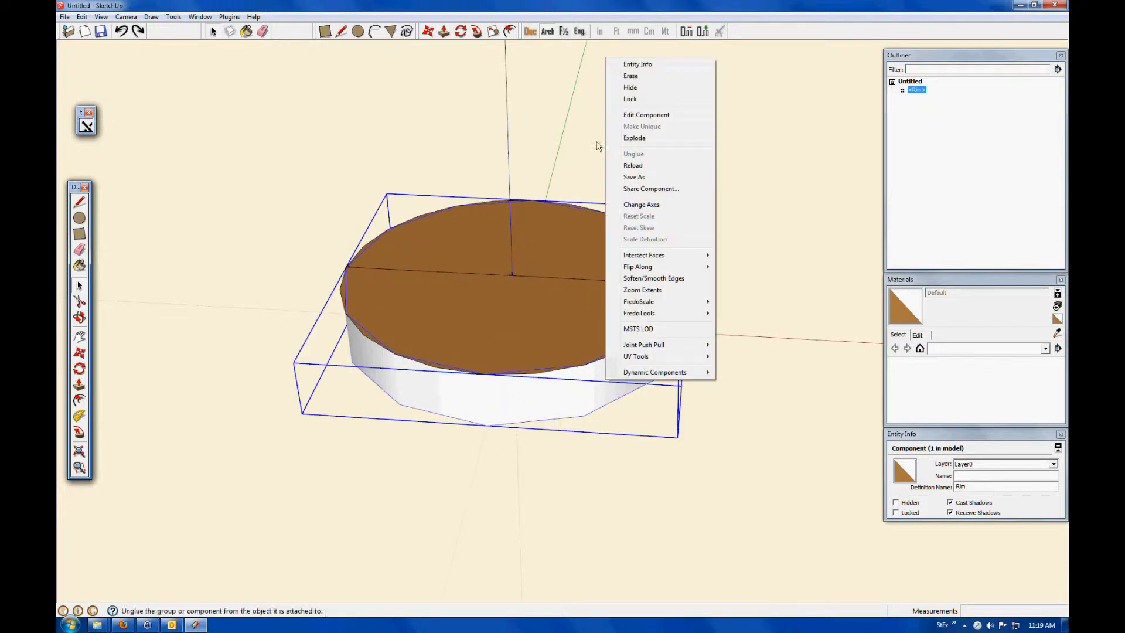
pyautogui.click(630, 87)
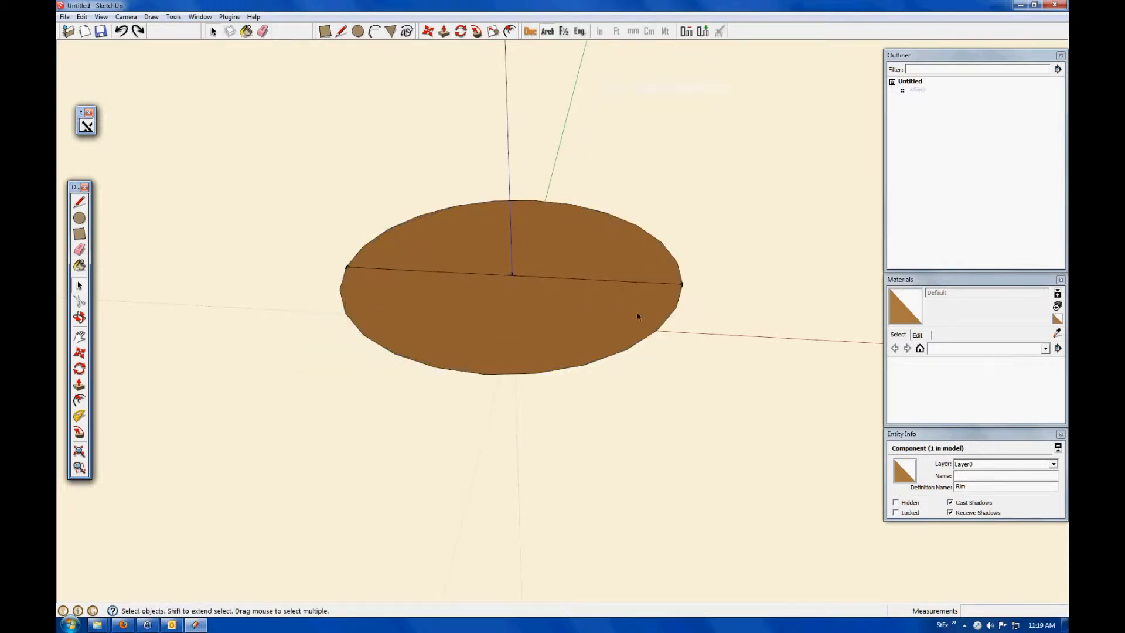
# - Erase both halves of the line that crosses the circle
pyautogui.click(636, 354)
pyautogui.click(679, 281)
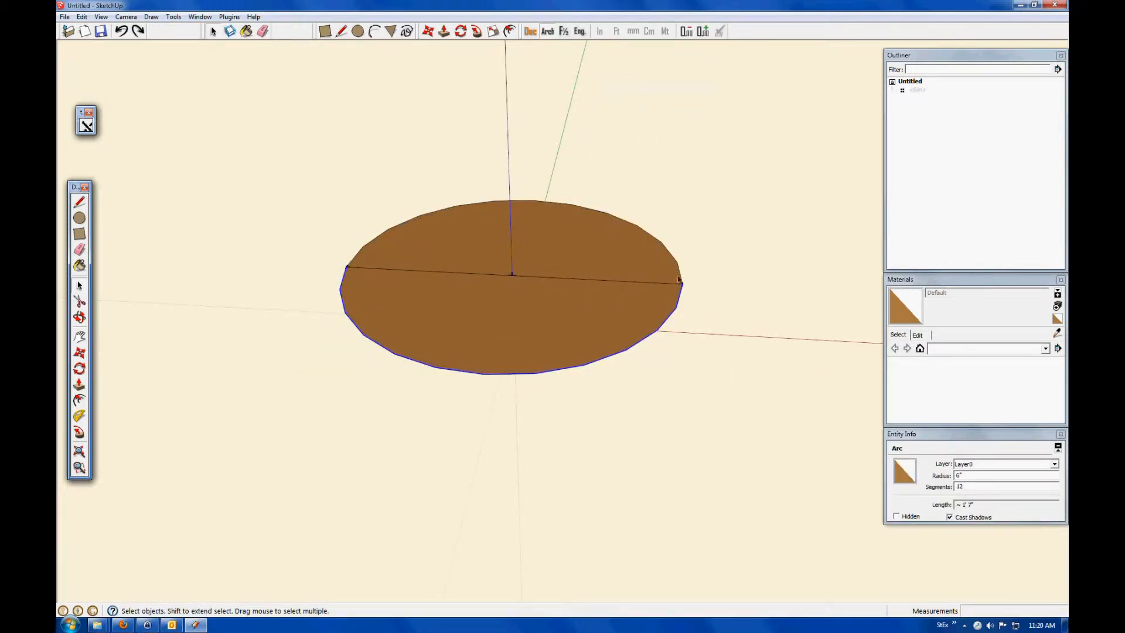
pyautogui.click(80, 249)
pyautogui.click(451, 271)
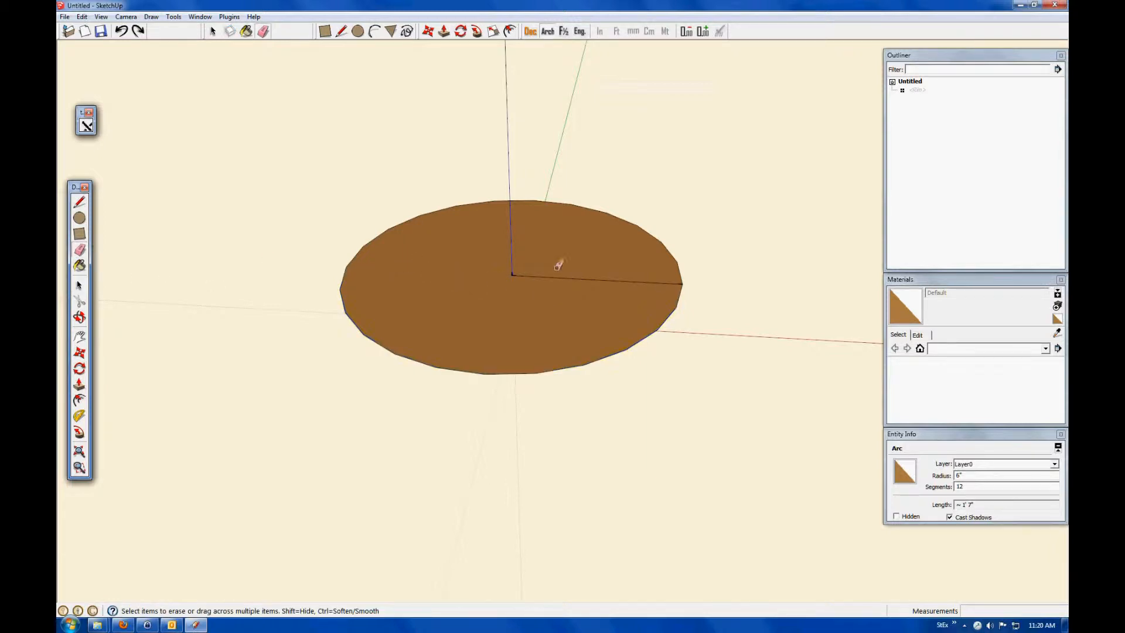
pyautogui.click(559, 280)
# - Set the outline of the new circle to 12 segments
pyautogui.click(80, 285)
pyautogui.click(477, 375)
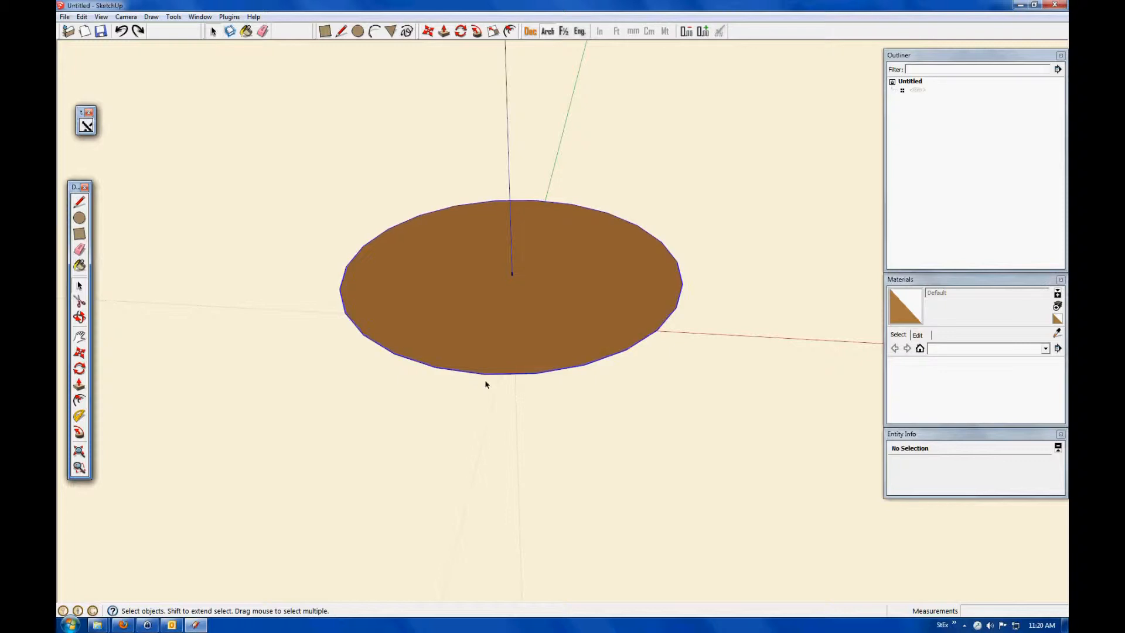
pyautogui.doubleClick(959, 486)
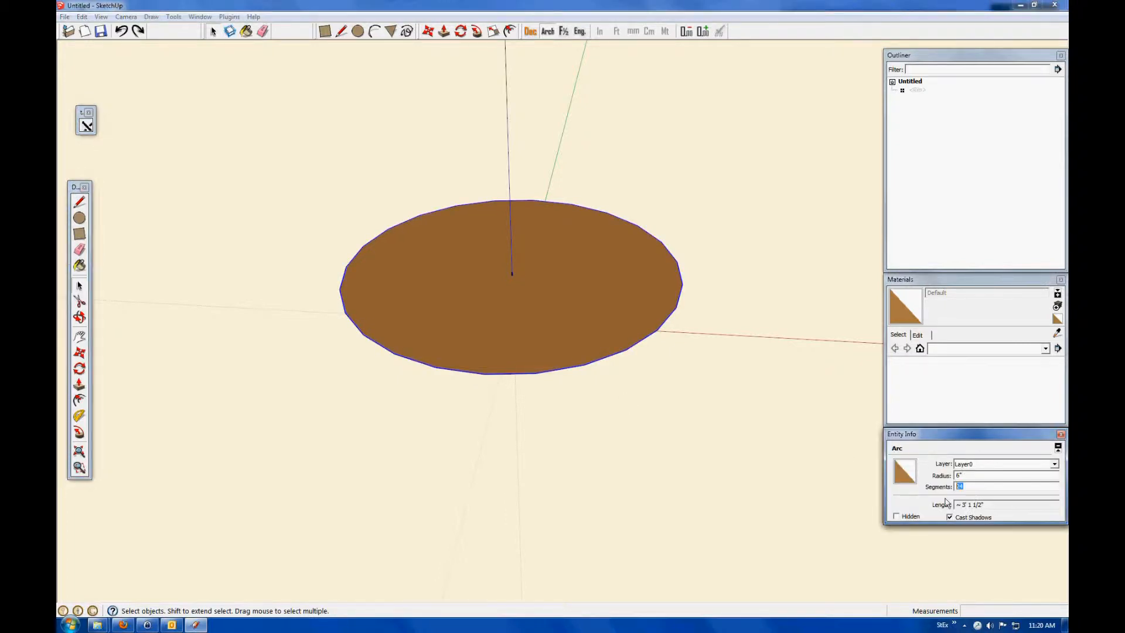
pyautogui.click(809, 480)
# - Try extruding the 12-sided face 6 inches downward, and undo the extrusion
pyautogui.click(588, 330)
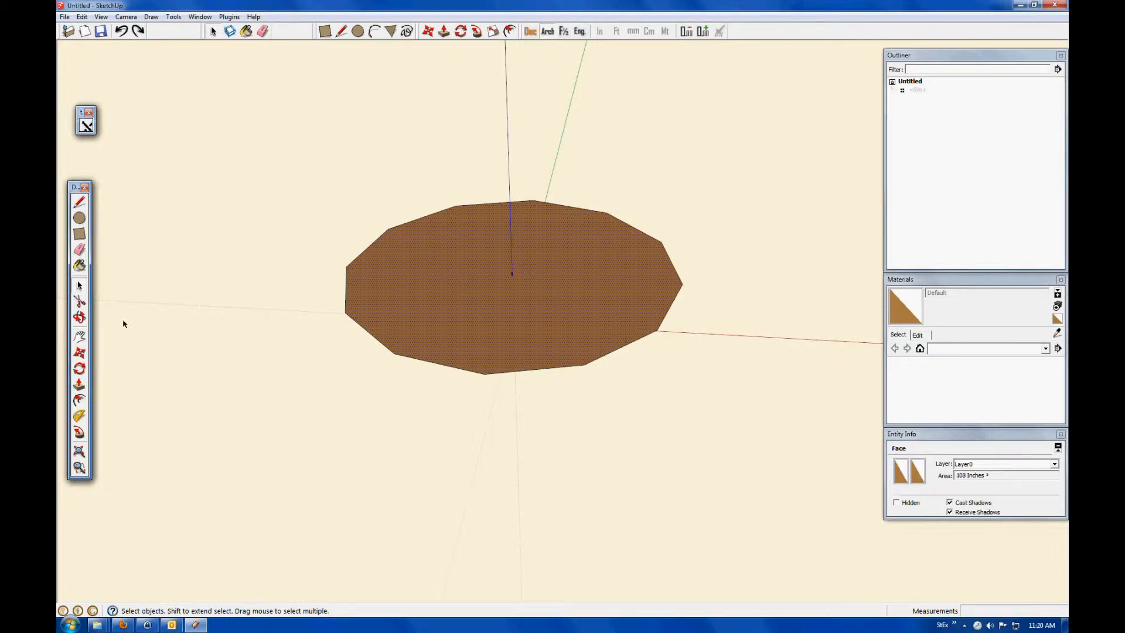
pyautogui.click(80, 384)
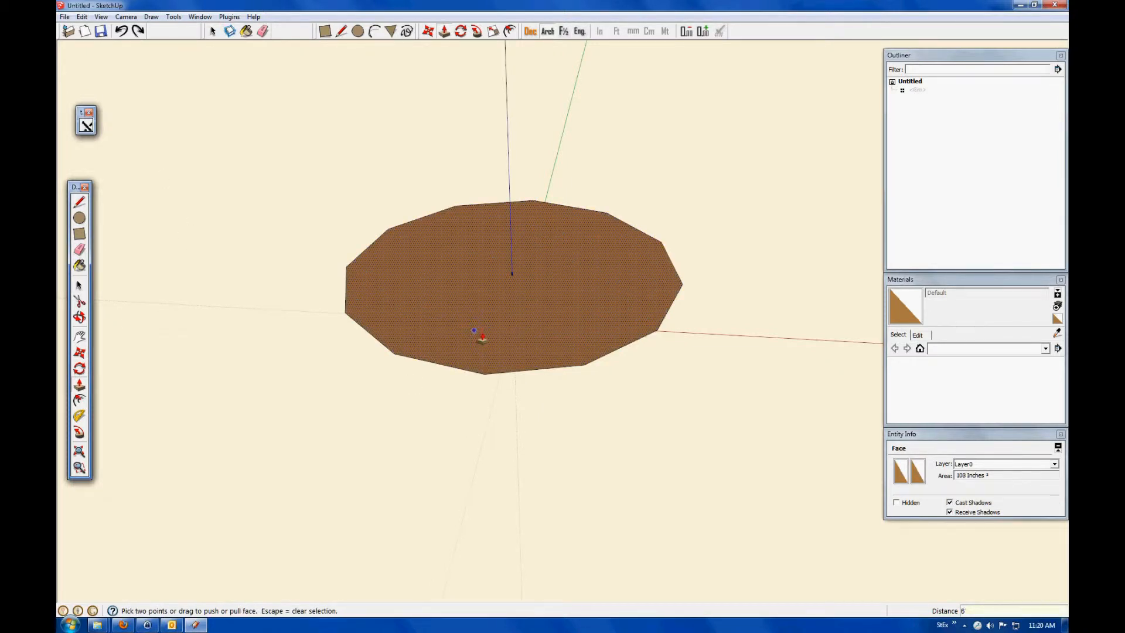
pyautogui.press('Return')
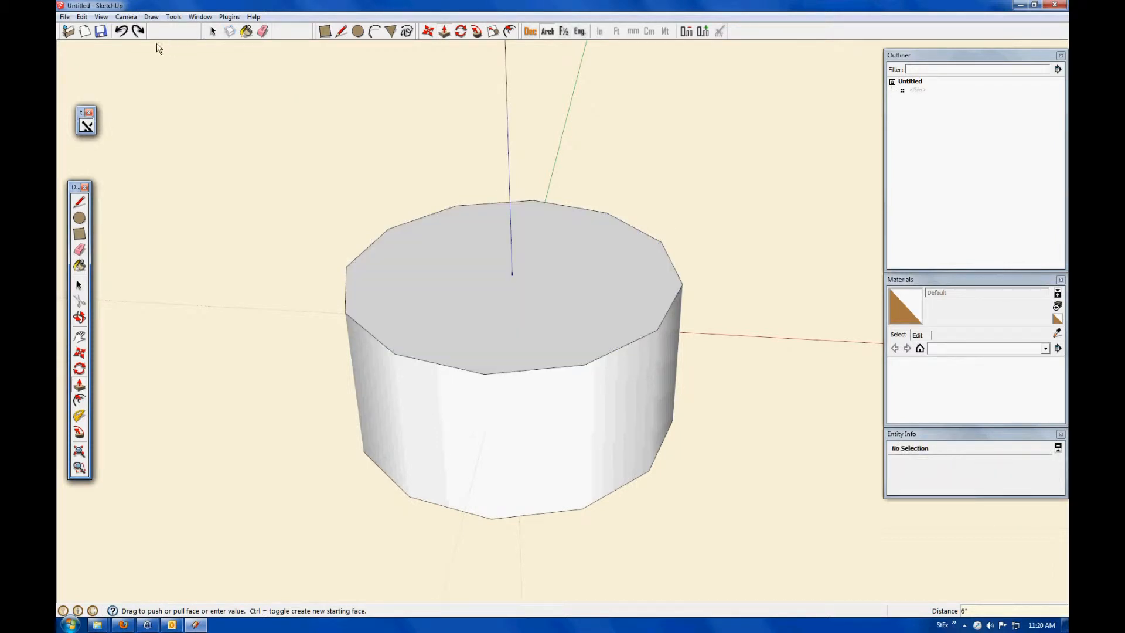
pyautogui.click(121, 31)
# - Extrude the 12-sided face upward by 6 inches
pyautogui.moveTo(398, 267); pyautogui.dragTo(414, 245)
pyautogui.press('Return')
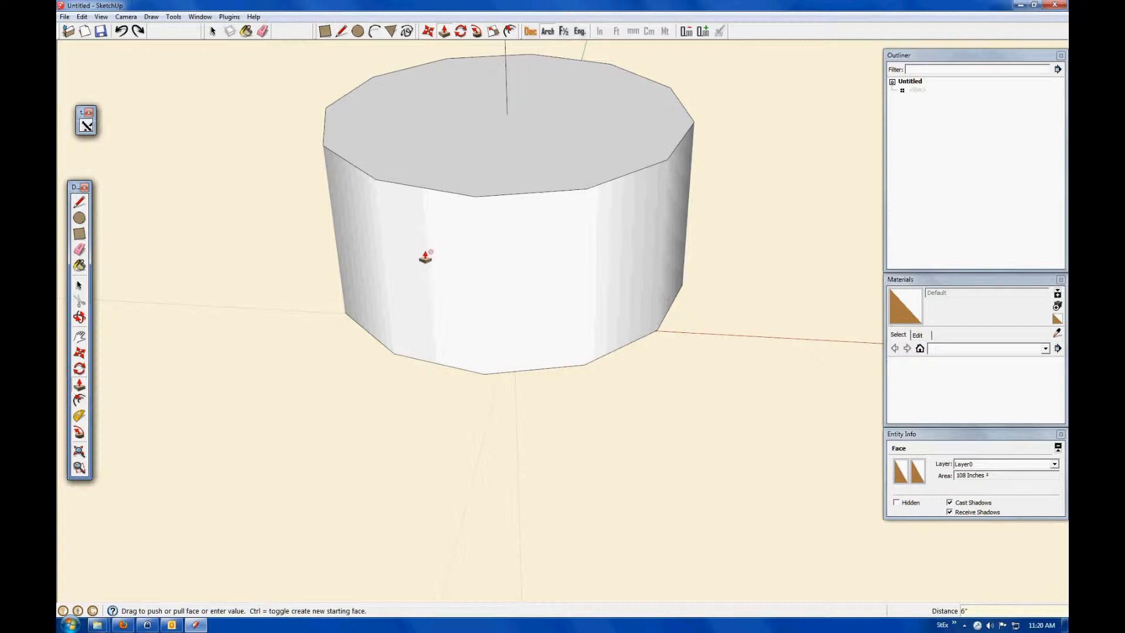
pyautogui.click(79, 285)
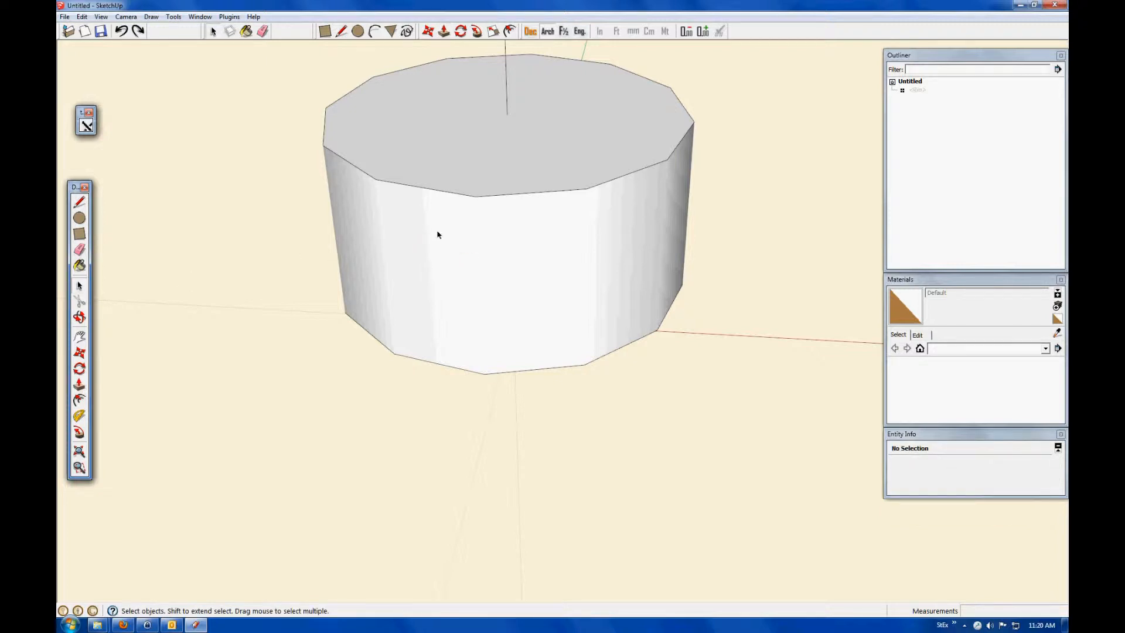
# - Draw a vertical line up from the center of the cylinder's top face
pyautogui.press('l')
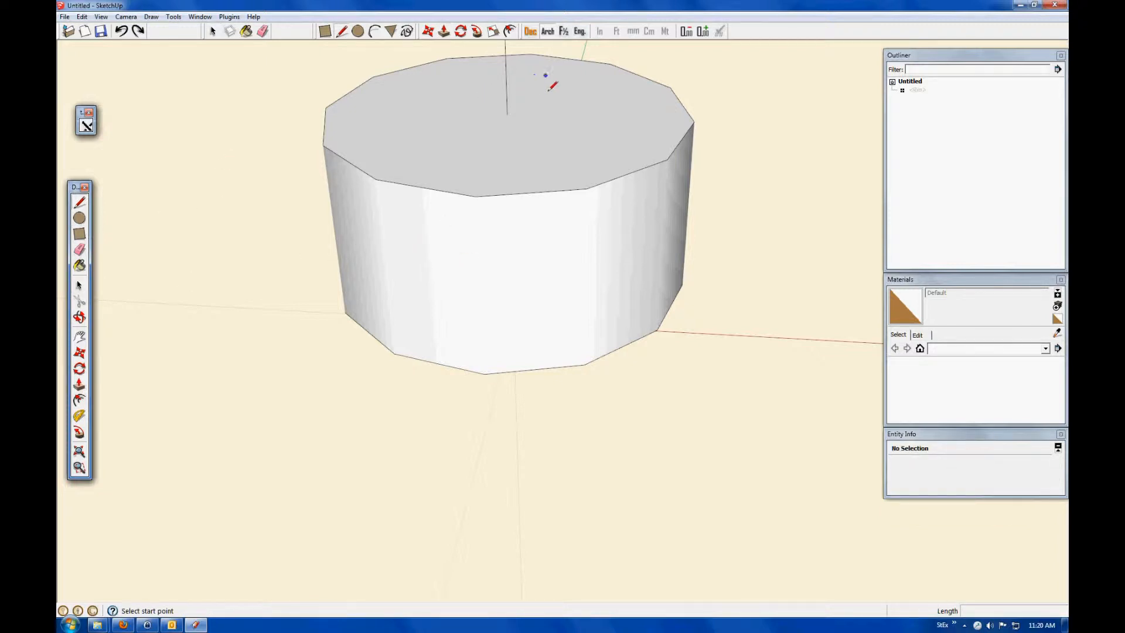
pyautogui.click(507, 115)
pyautogui.scroll(-3, 514, 118)
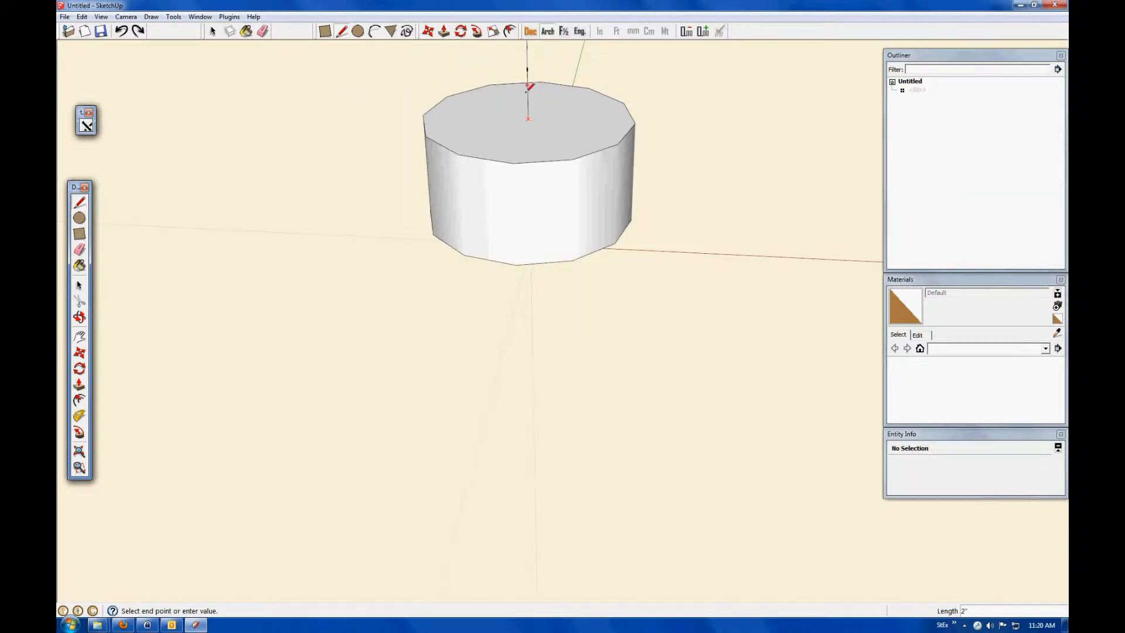
pyautogui.press('Escape')
# - Delete the cylinder's top and sides, keeping the 12-sided base and the vertical center line
pyautogui.click(79, 285)
pyautogui.click(520, 176)
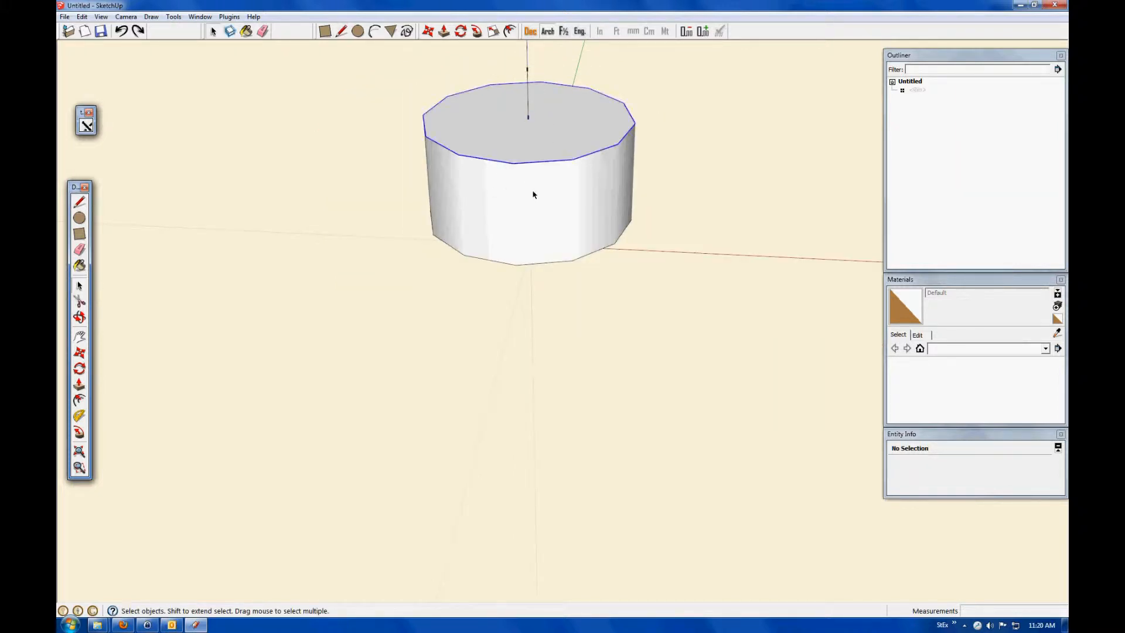
pyautogui.press('Delete')
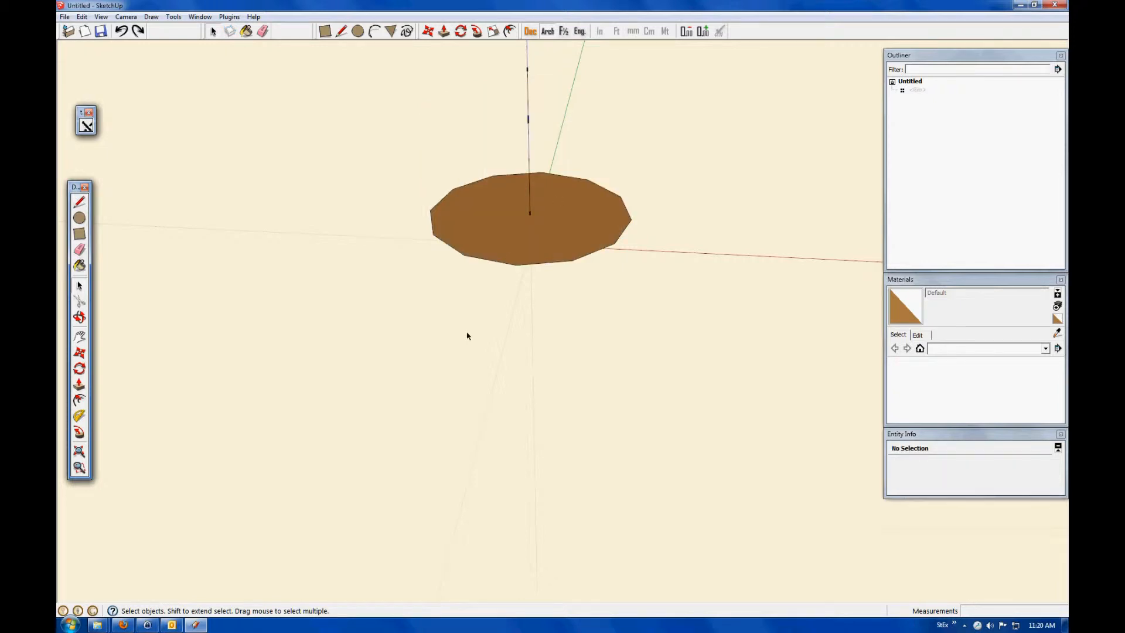
# - Draw lines from the near and right-hand corners of the 12-sided base to the apex point on the vertical center line
pyautogui.click(79, 202)
pyautogui.click(464, 254)
pyautogui.click(528, 120)
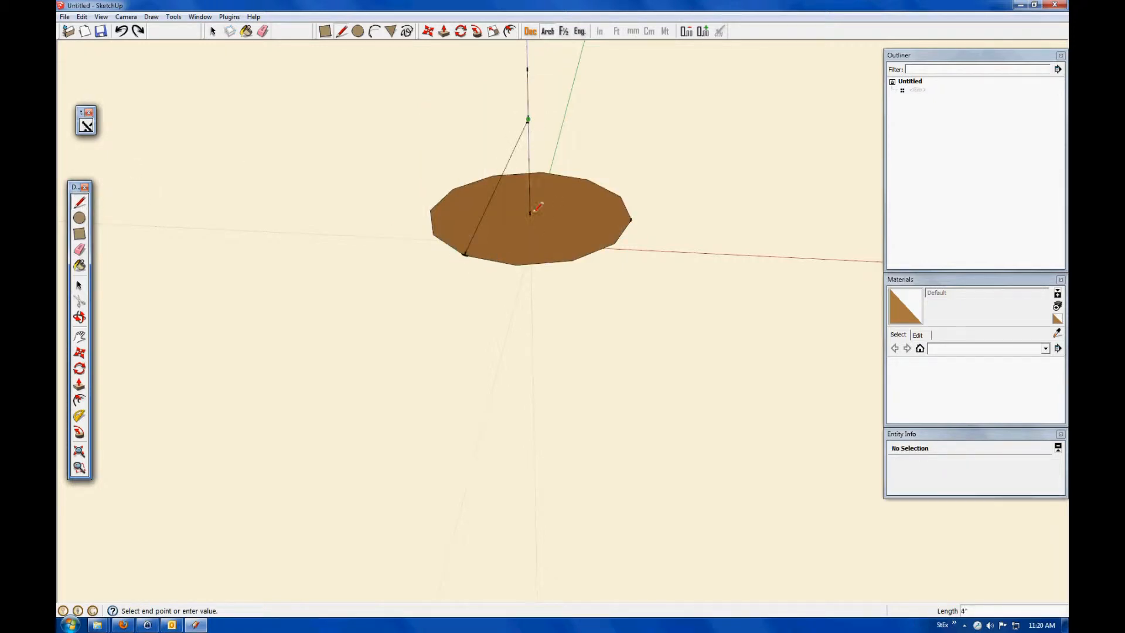
pyautogui.click(517, 264)
pyautogui.click(572, 260)
pyautogui.click(527, 120)
pyautogui.click(527, 120)
pyautogui.click(613, 242)
pyautogui.click(631, 220)
pyautogui.click(527, 120)
pyautogui.click(620, 196)
pyautogui.click(528, 120)
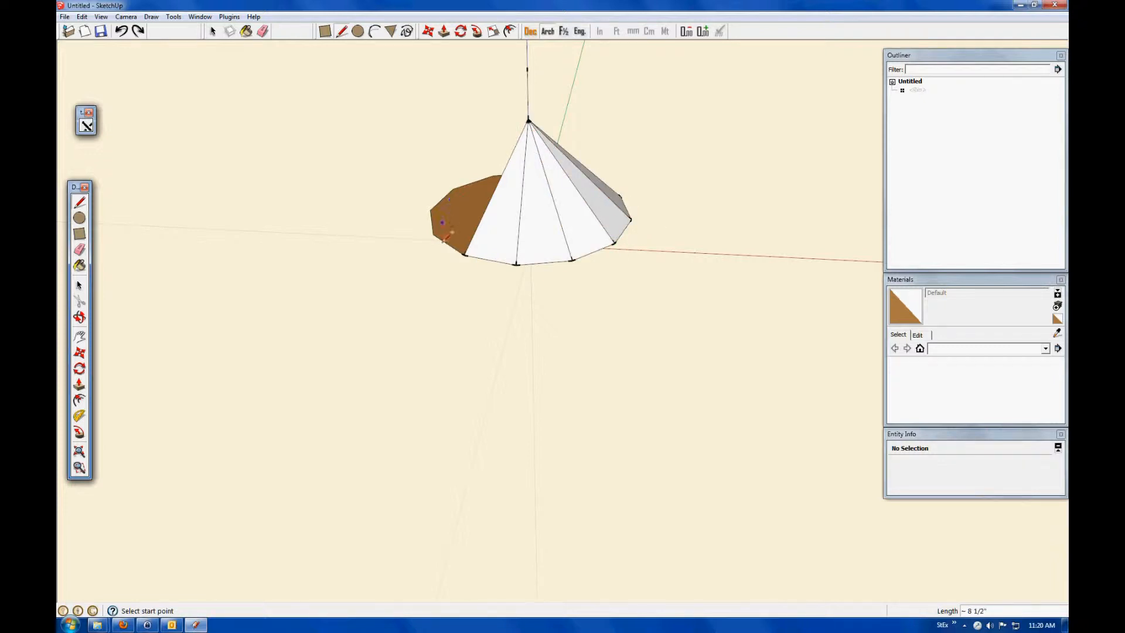
# - Connect the three left-hand corners of the base to the cone's apex with lines
pyautogui.click(433, 236)
pyautogui.click(528, 120)
pyautogui.click(452, 189)
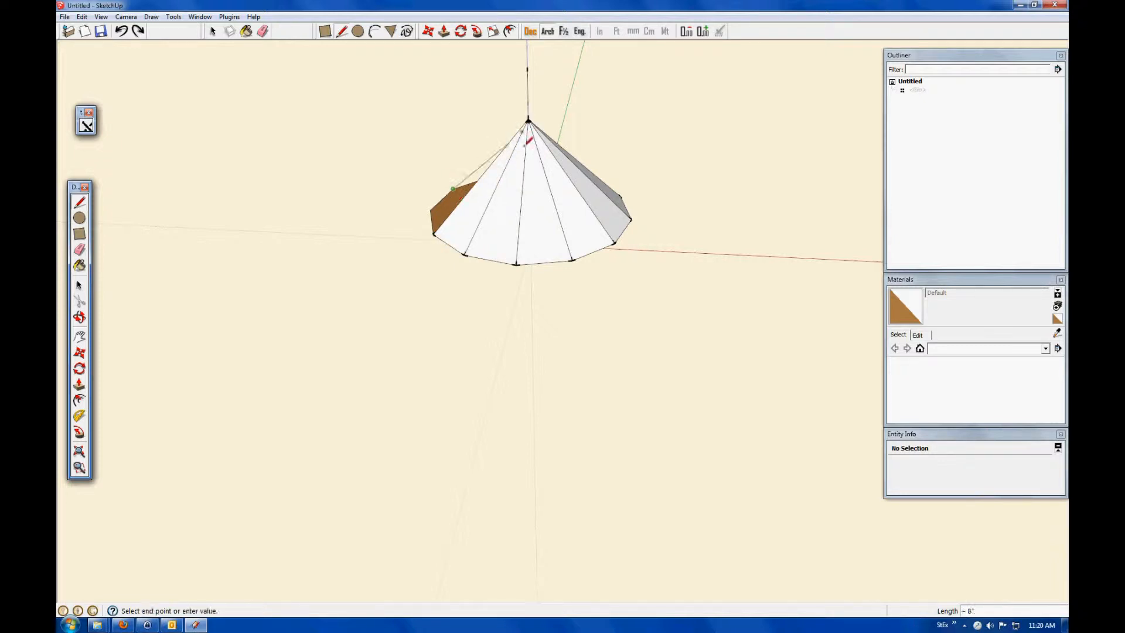
pyautogui.click(527, 119)
pyautogui.click(431, 211)
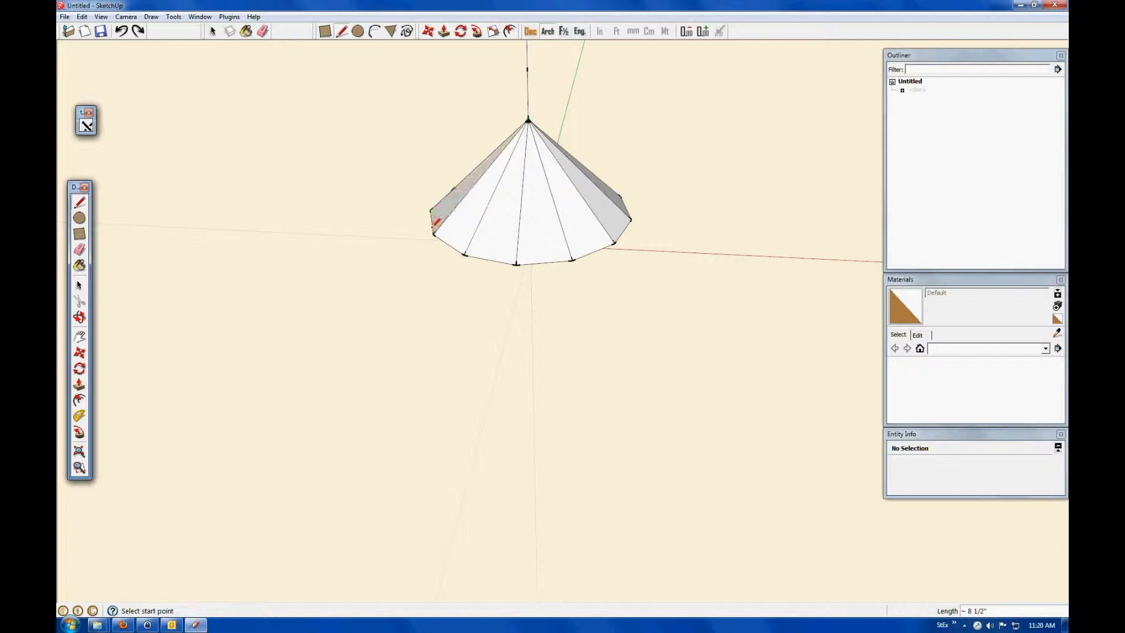
# - Close the open side of the cone by drawing lines from the three remaining base corners to the apex
pyautogui.click(79, 317)
pyautogui.moveTo(502, 184)
pyautogui.mouseDown()
pyautogui.moveTo(431, 261)
pyautogui.moveTo(738, 294)
pyautogui.moveTo(473, 295)
pyautogui.moveTo(547, 299)
pyautogui.mouseUp()
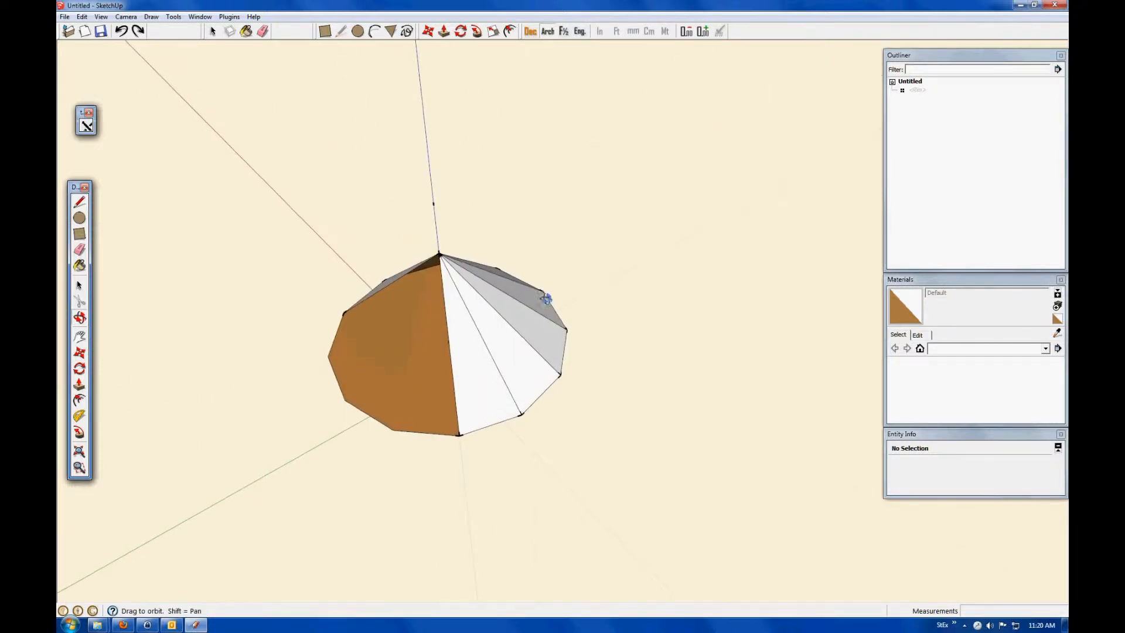
pyautogui.click(79, 202)
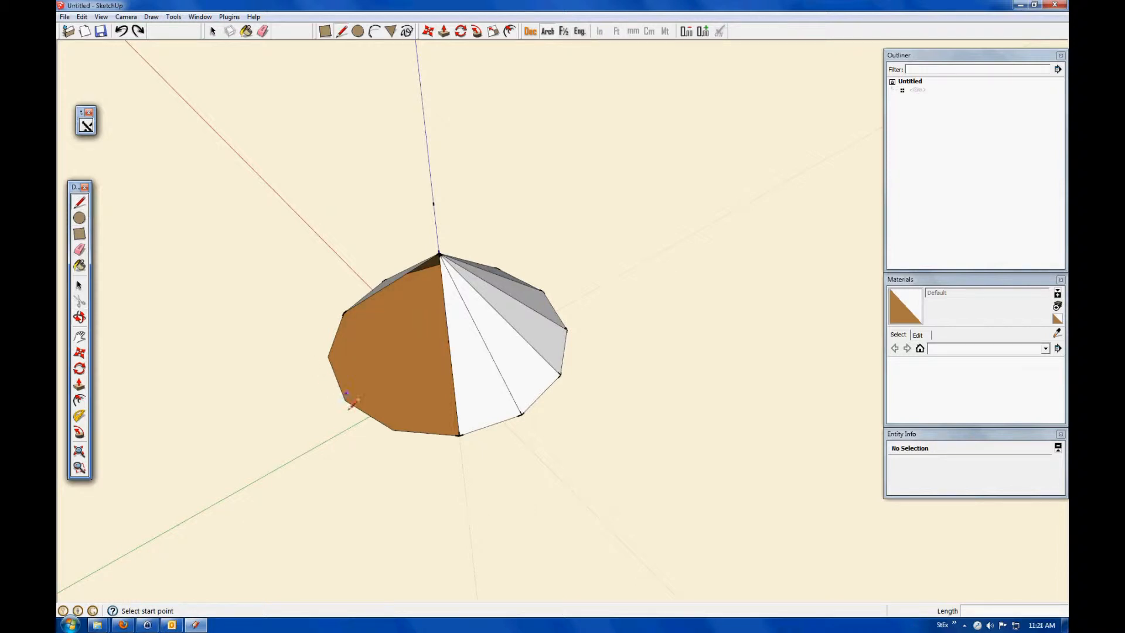
pyautogui.click(345, 400)
pyautogui.click(439, 255)
pyautogui.click(393, 430)
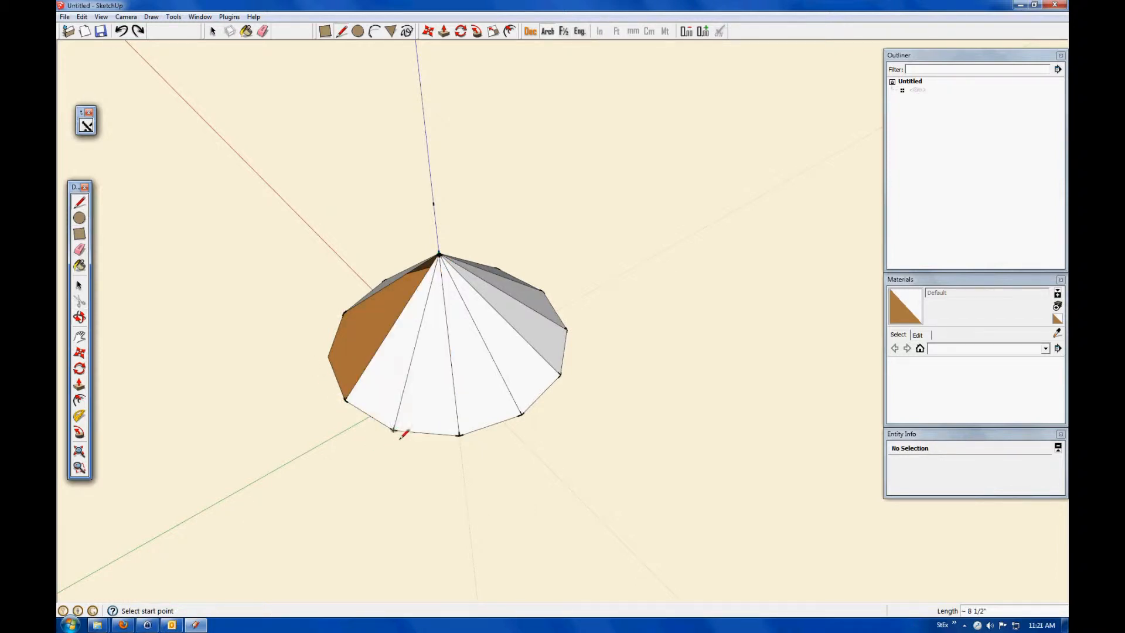
pyautogui.click(328, 357)
pyautogui.click(440, 256)
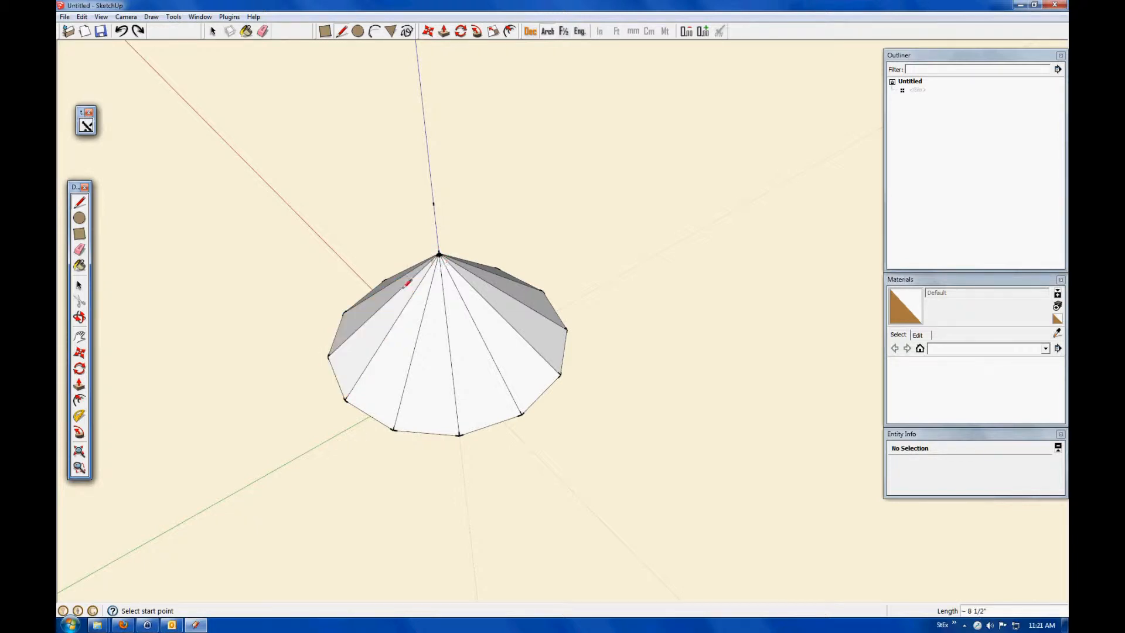
# - Soften and smooth the cone's side edges with an angle between normals of 27.2 degrees
pyautogui.click(79, 317)
pyautogui.moveTo(453, 341); pyautogui.dragTo(458, 172)
pyautogui.click(79, 285)
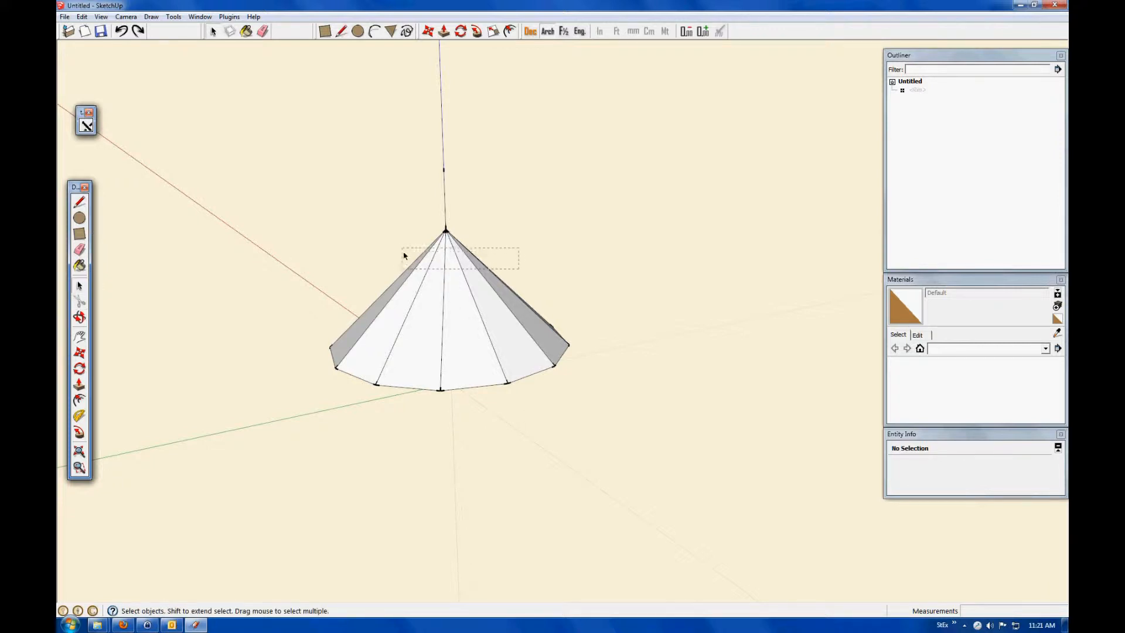
pyautogui.moveTo(404, 256); pyautogui.dragTo(405, 255)
pyautogui.rightClick(451, 280)
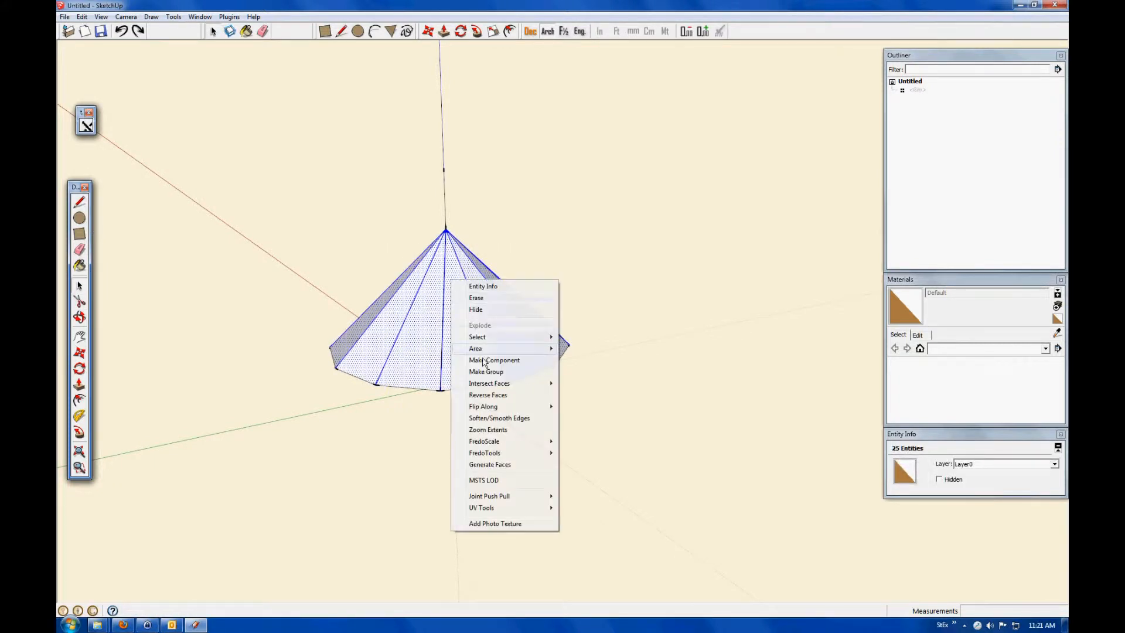
pyautogui.moveTo(492, 344)
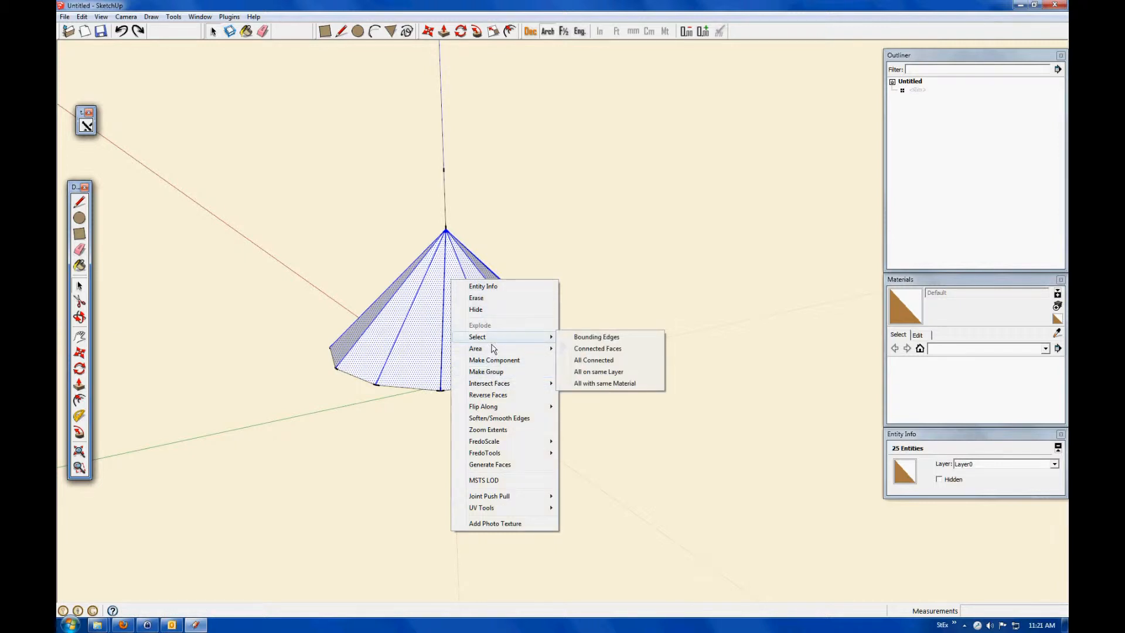
pyautogui.click(499, 418)
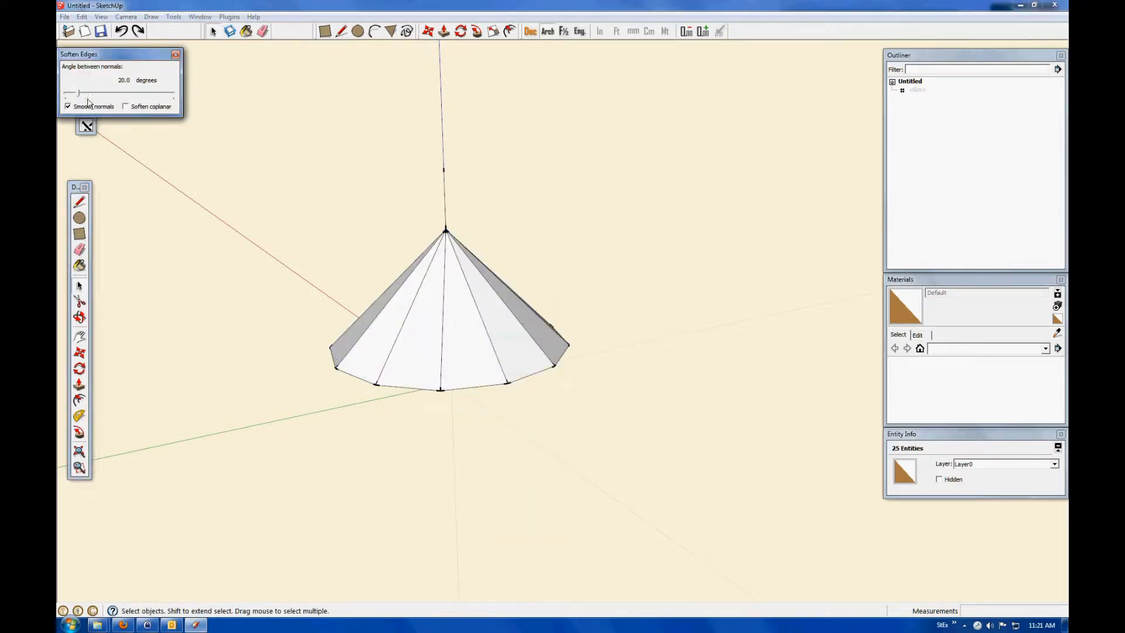
pyautogui.moveTo(84, 102); pyautogui.dragTo(87, 102)
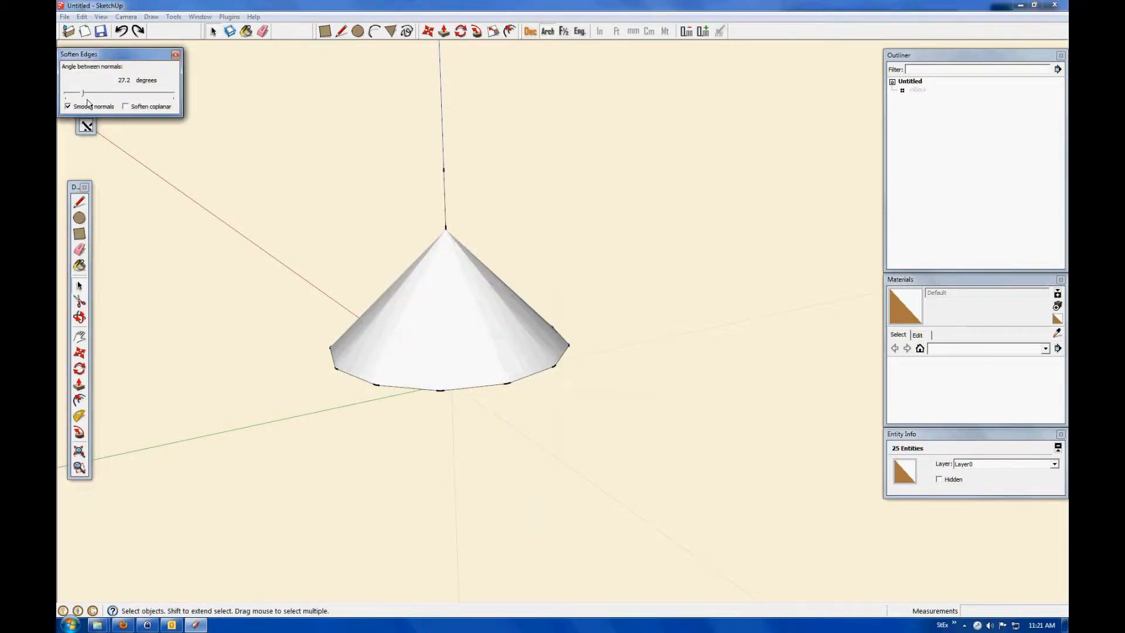
pyautogui.click(216, 82)
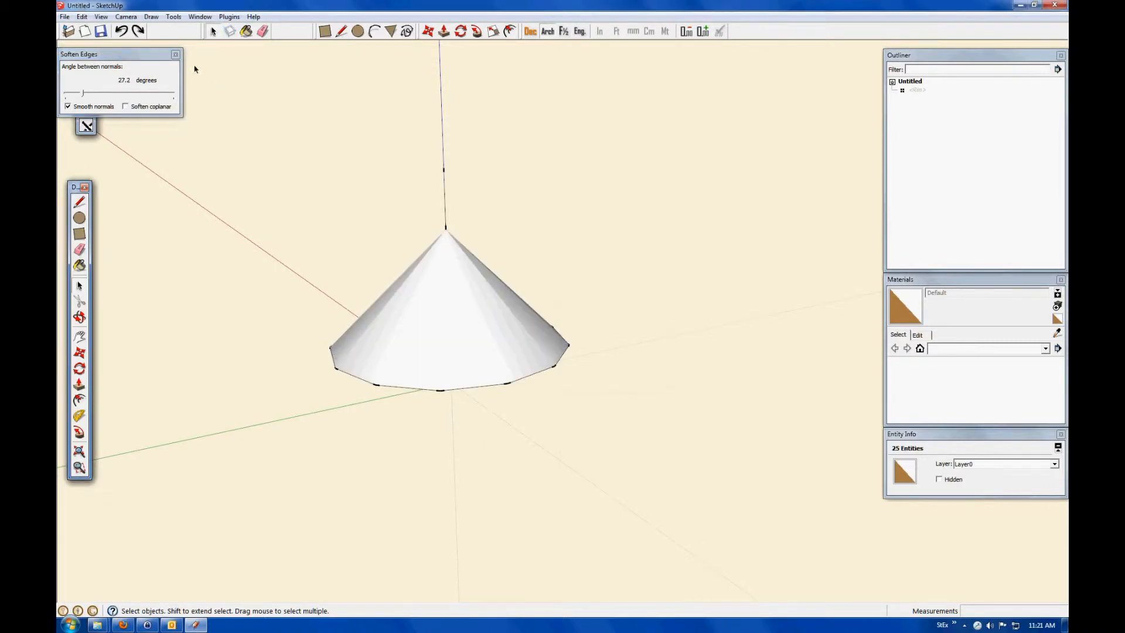
pyautogui.click(176, 55)
# - Make the whole cone a component named Hood
pyautogui.moveTo(271, 172); pyautogui.dragTo(601, 439)
pyautogui.press('g')
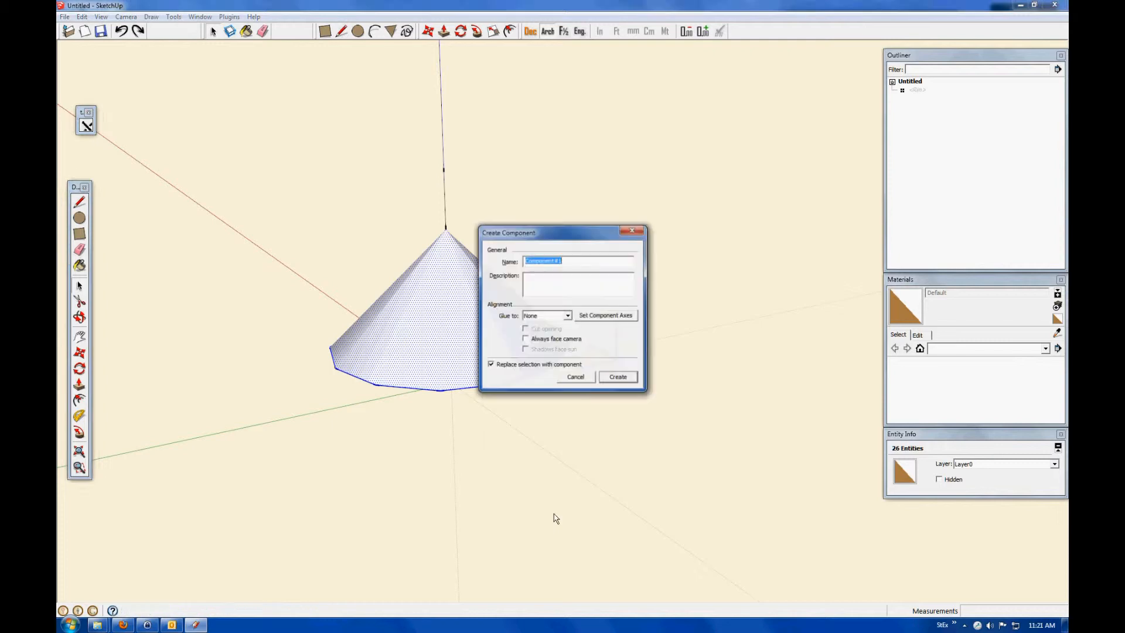
pyautogui.write('H')
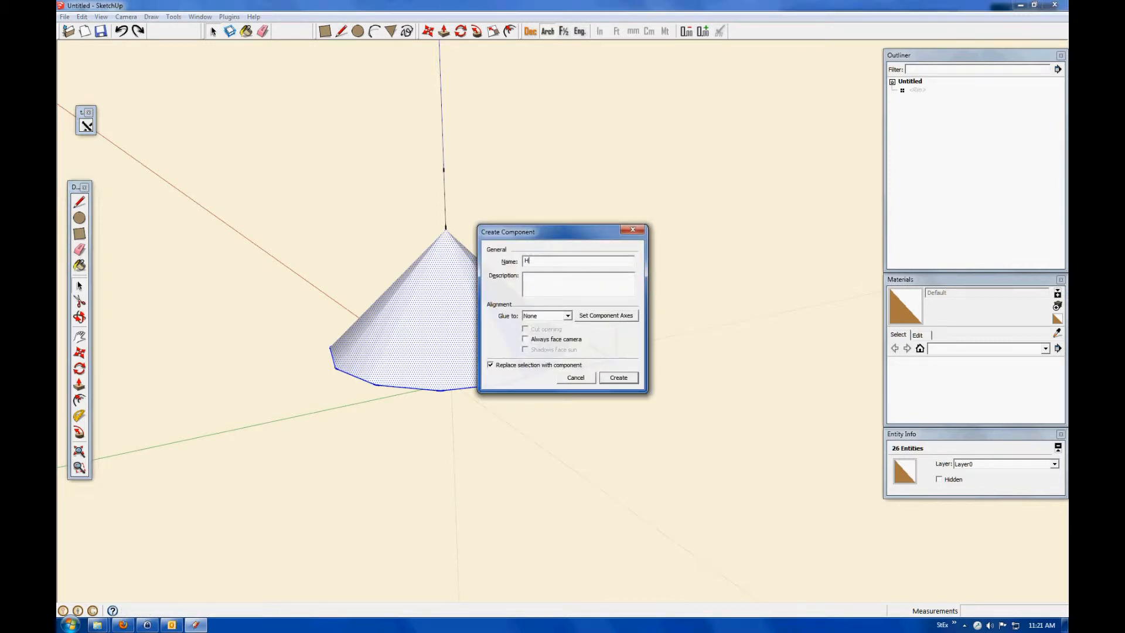
pyautogui.write('ood')
pyautogui.click(627, 379)
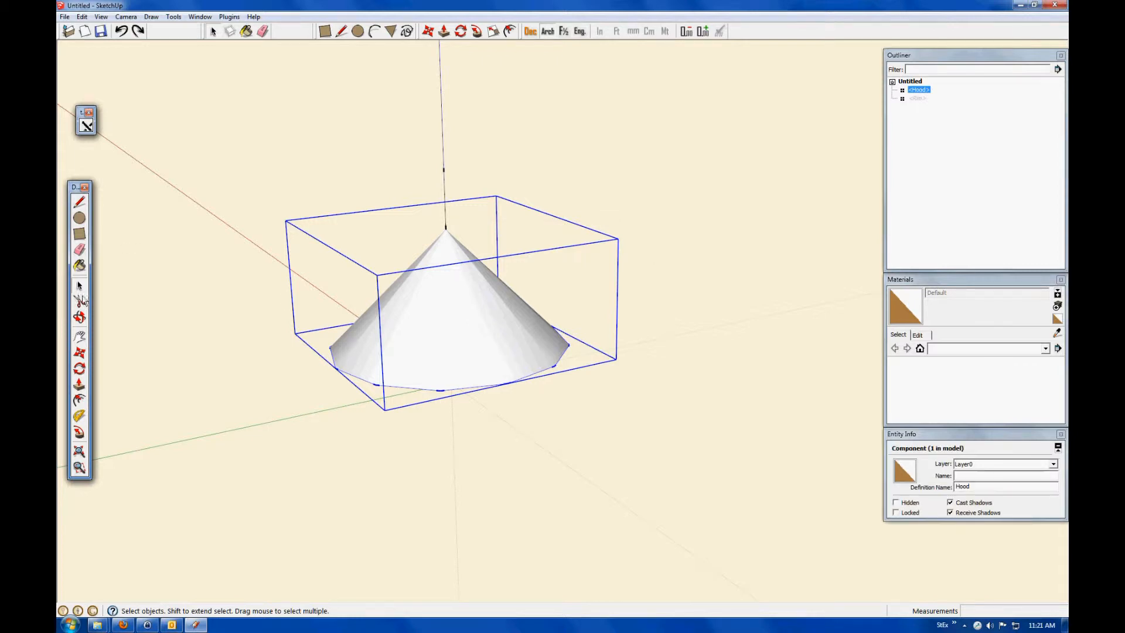
# - Draw a horizontal circle with a 2-inch radius in empty space in front of the Hood
pyautogui.click(79, 218)
pyautogui.click(382, 527)
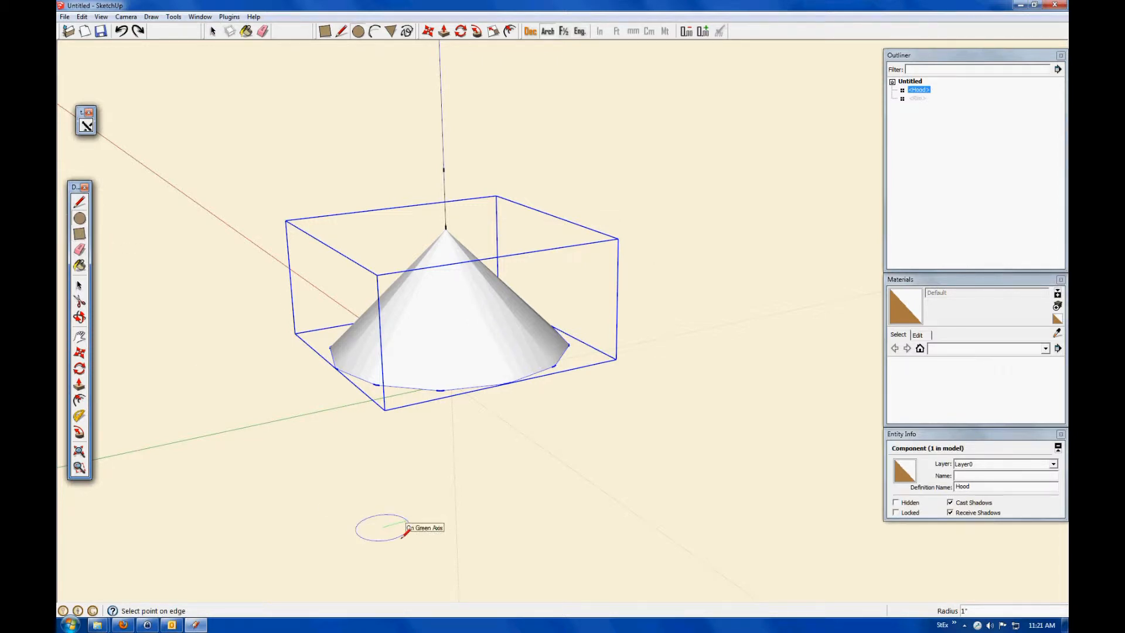
pyautogui.write('2')
pyautogui.press('Return')
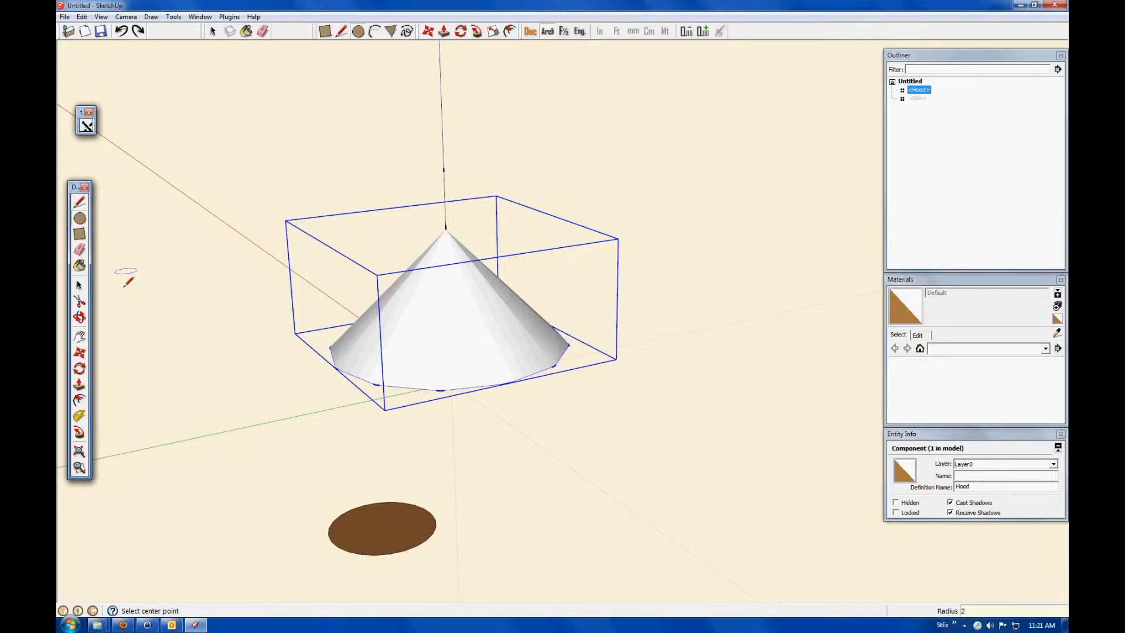
# - Set the new circle's number of segments to 12
pyautogui.click(82, 287)
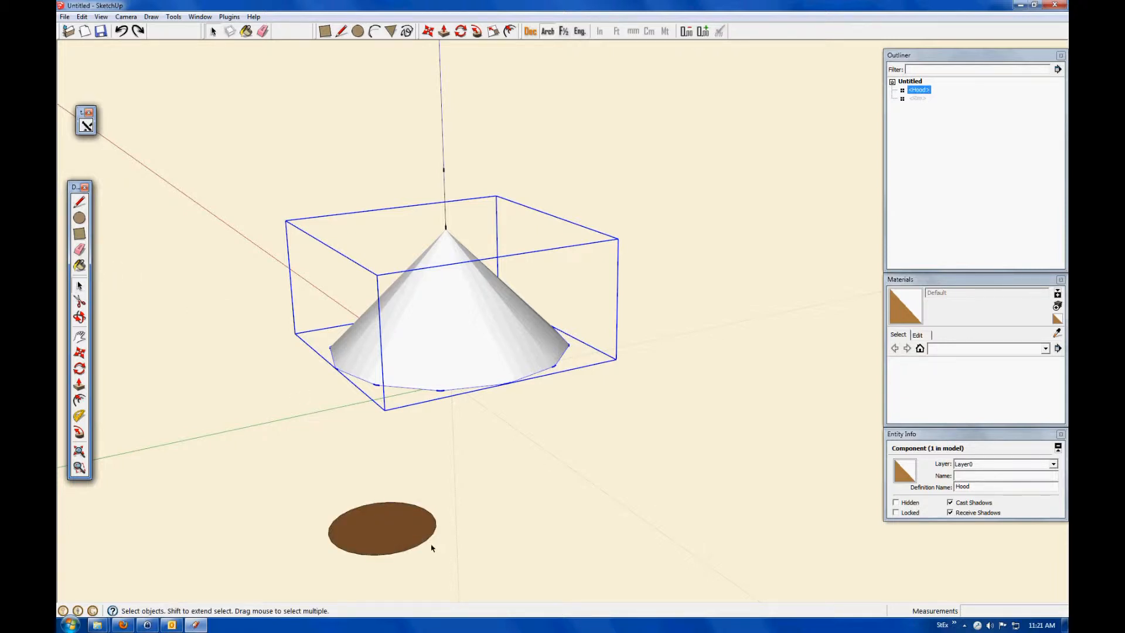
pyautogui.click(431, 546)
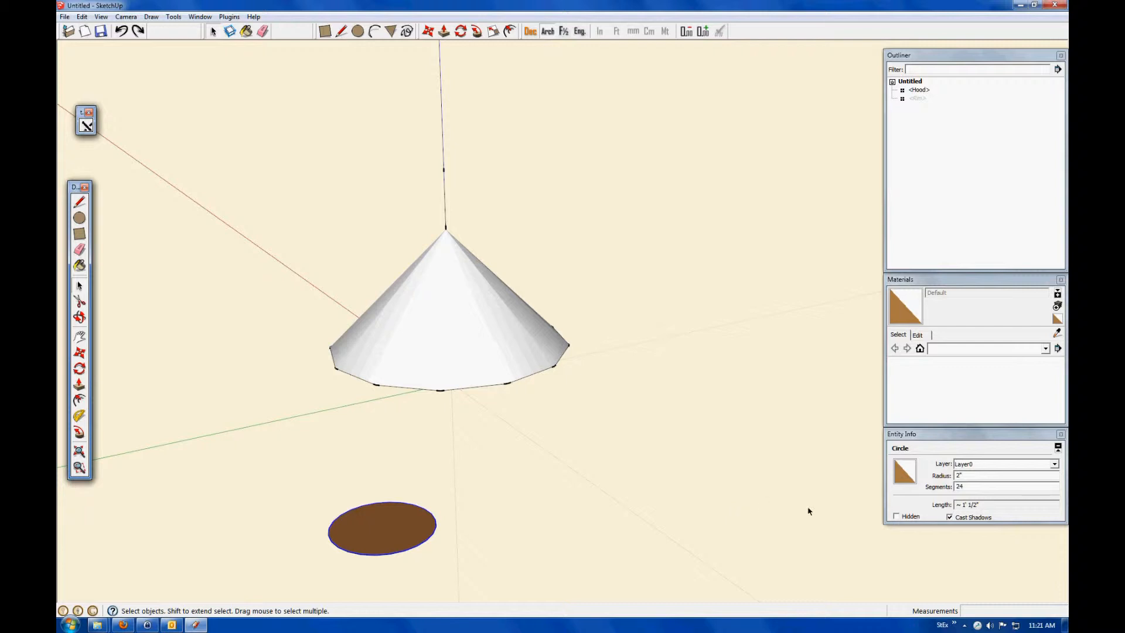
pyautogui.click(966, 487)
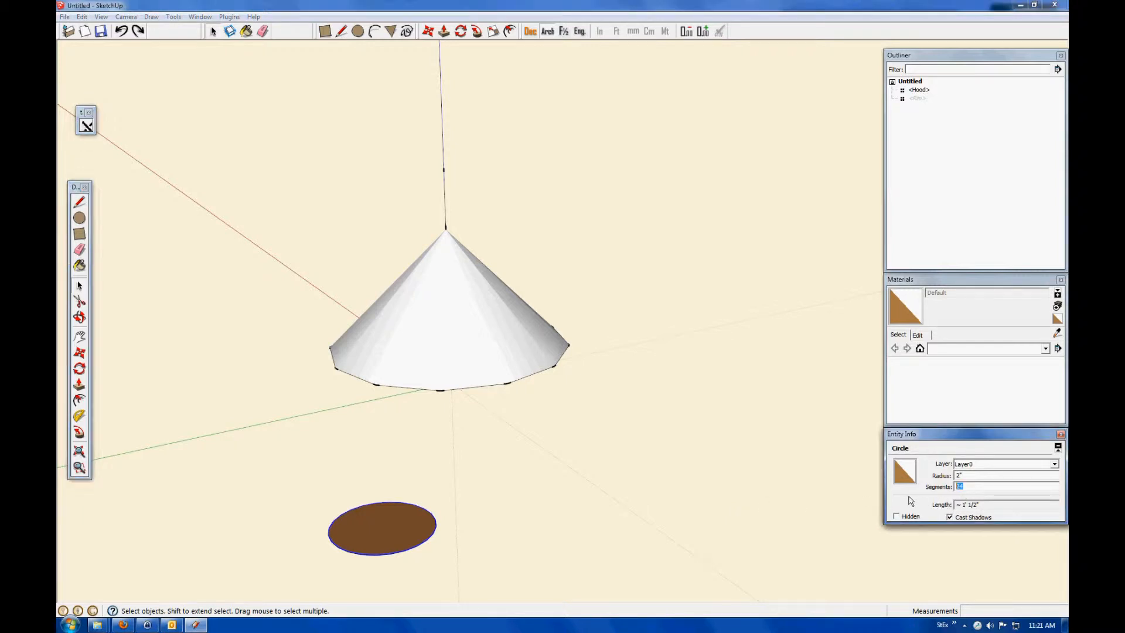
pyautogui.click(779, 512)
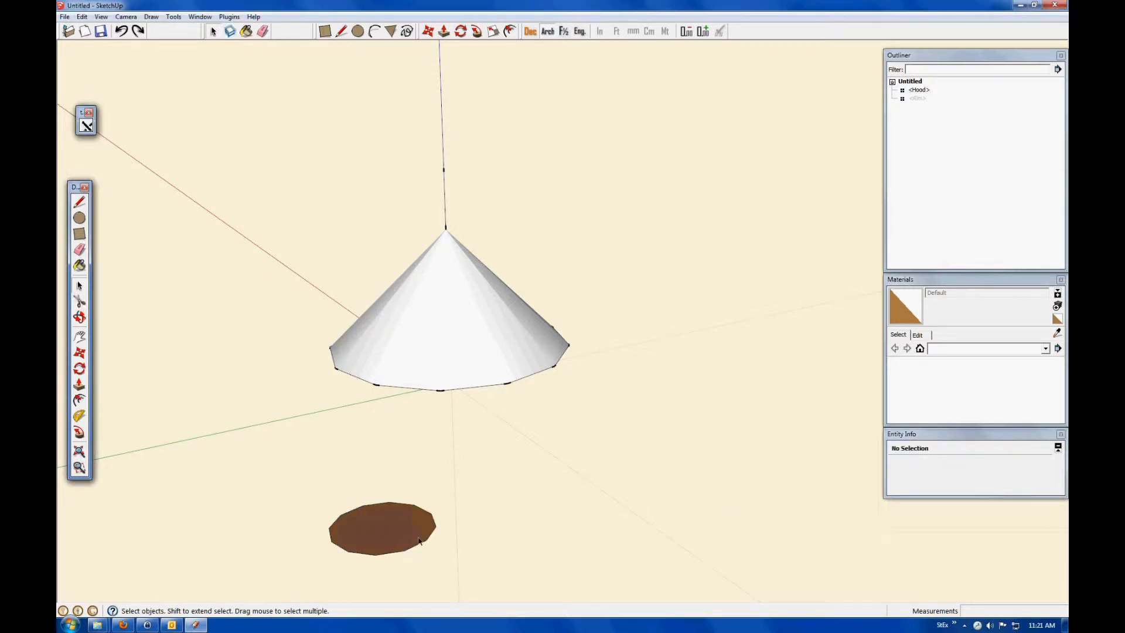
# - Extrude the small 12-sided face upward by 3 inches
pyautogui.click(79, 386)
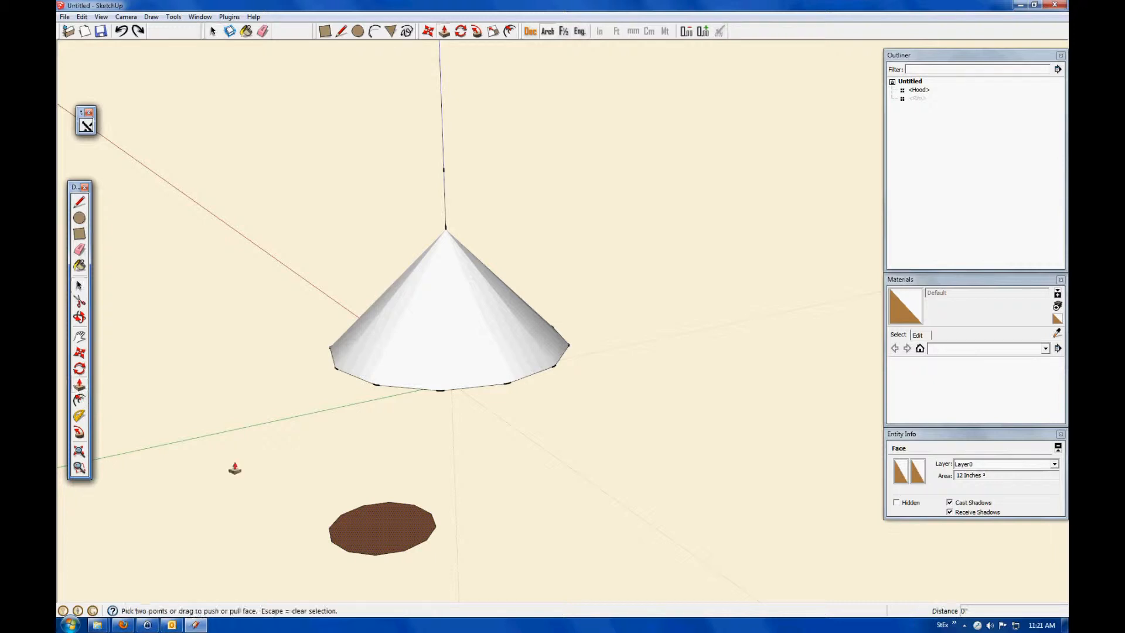
pyautogui.click(603, 338)
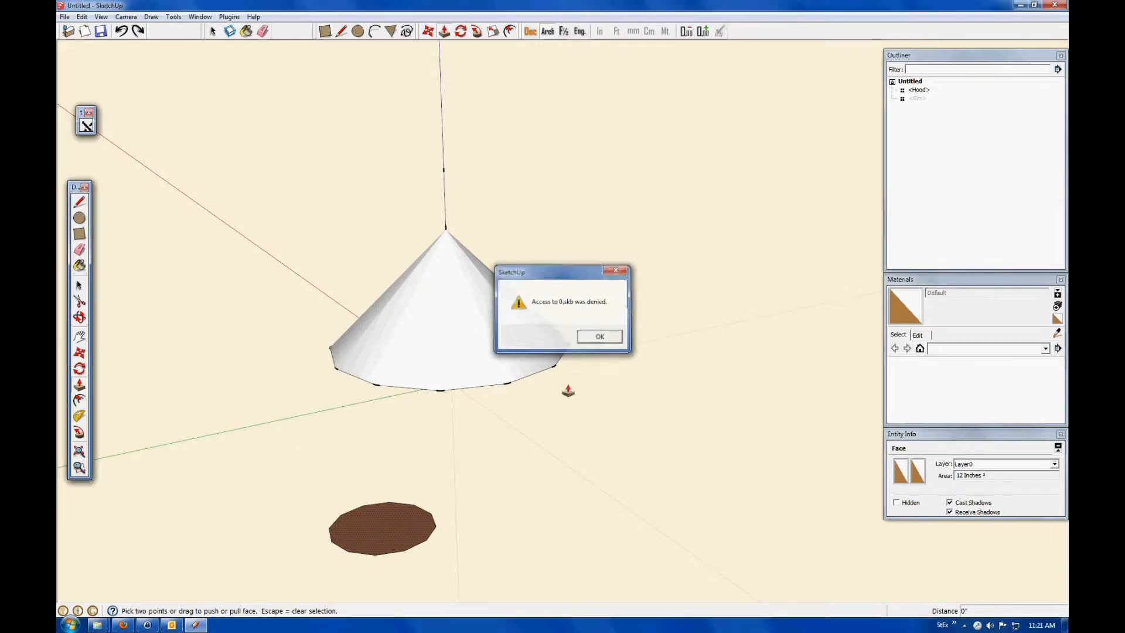
pyautogui.click(408, 525)
pyautogui.click(411, 505)
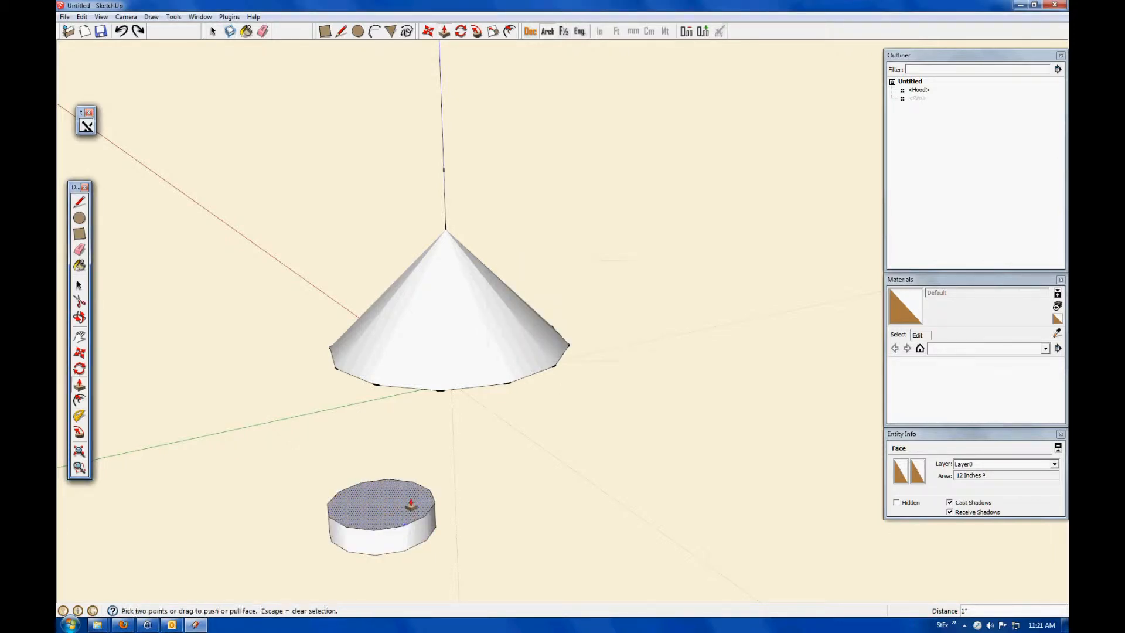
pyautogui.write('3')
pyautogui.press('Return')
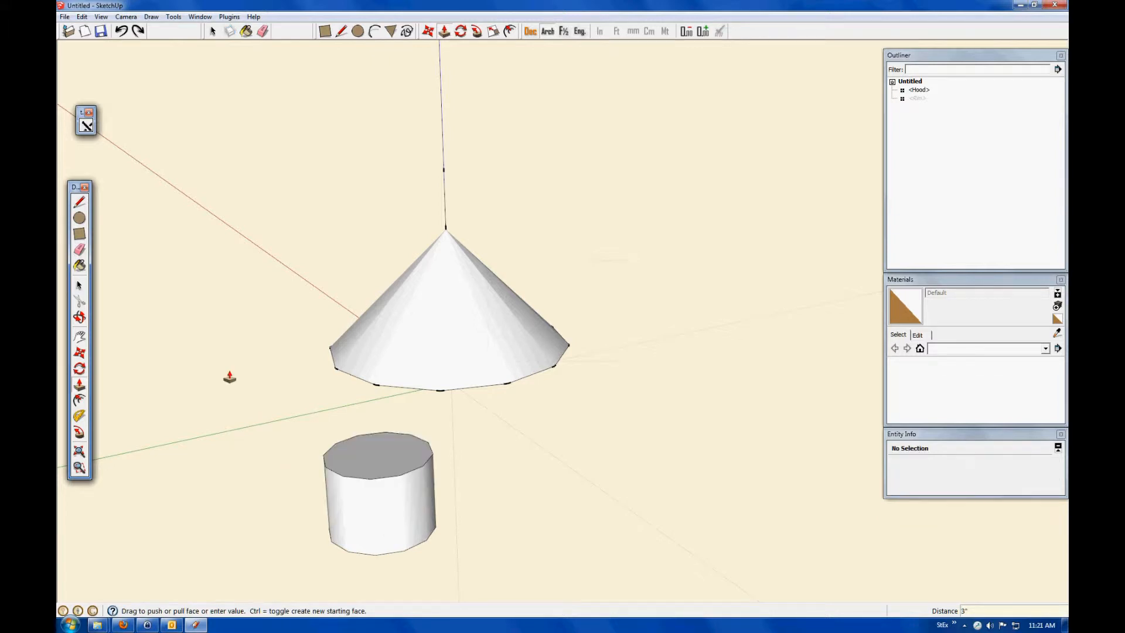
# - Delete the bottom face of the small cylinder
pyautogui.click(80, 317)
pyautogui.moveTo(378, 524); pyautogui.dragTo(410, 306)
pyautogui.click(79, 286)
pyautogui.click(389, 491)
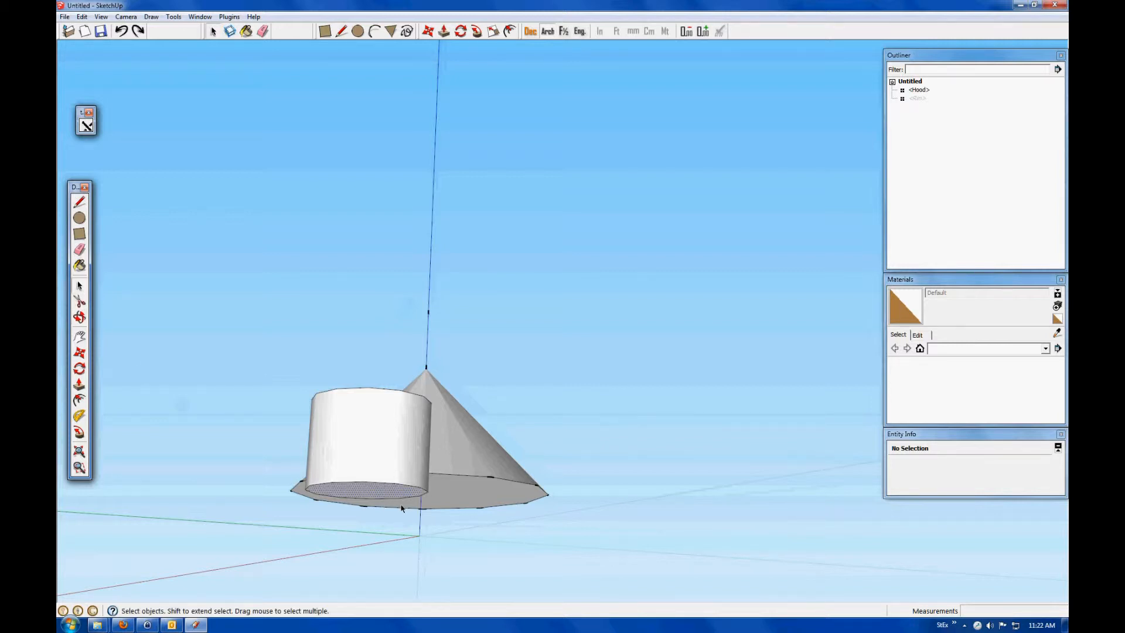
pyautogui.press('Delete')
# - Make the open-bottomed small cylinder a component named Switch
pyautogui.click(79, 317)
pyautogui.moveTo(371, 417); pyautogui.dragTo(394, 450)
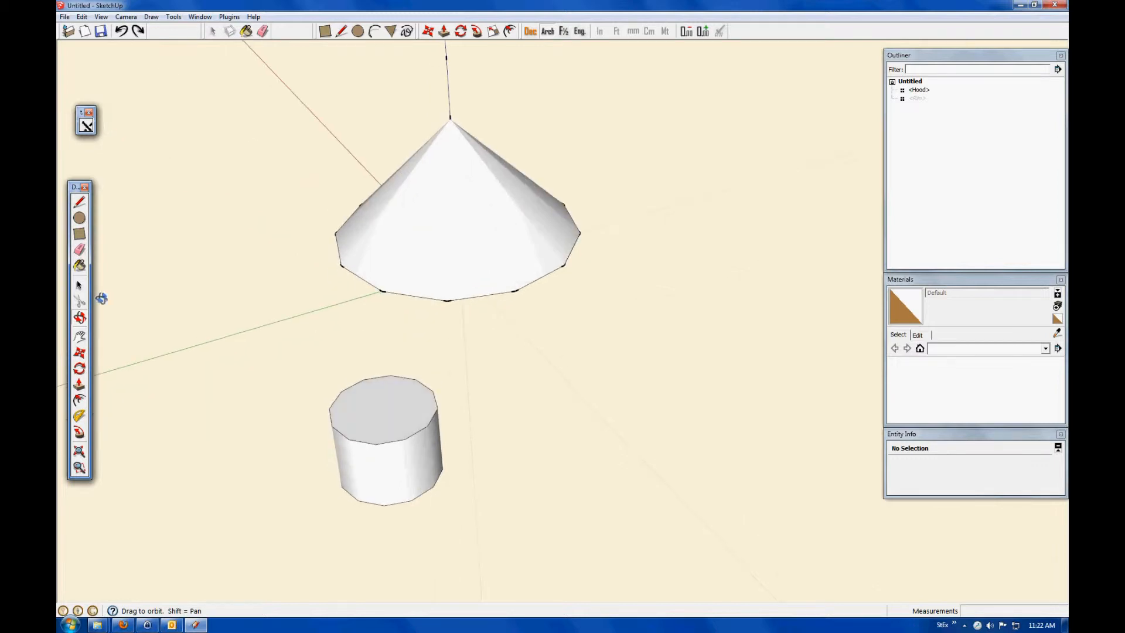
pyautogui.click(79, 286)
pyautogui.moveTo(492, 553); pyautogui.dragTo(531, 568)
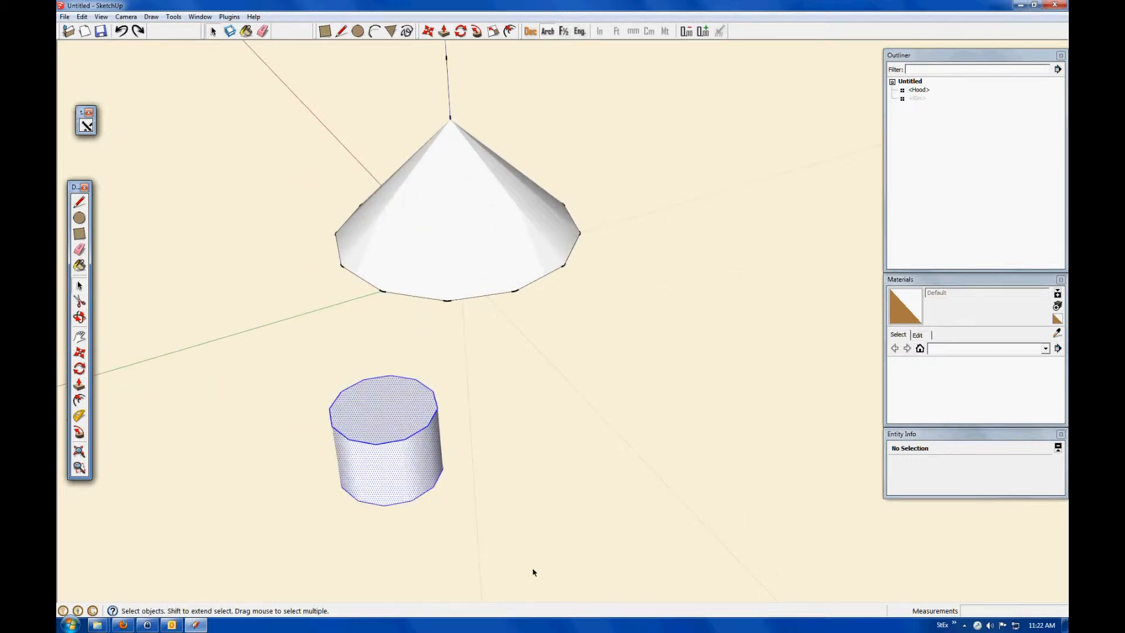
pyautogui.press('g')
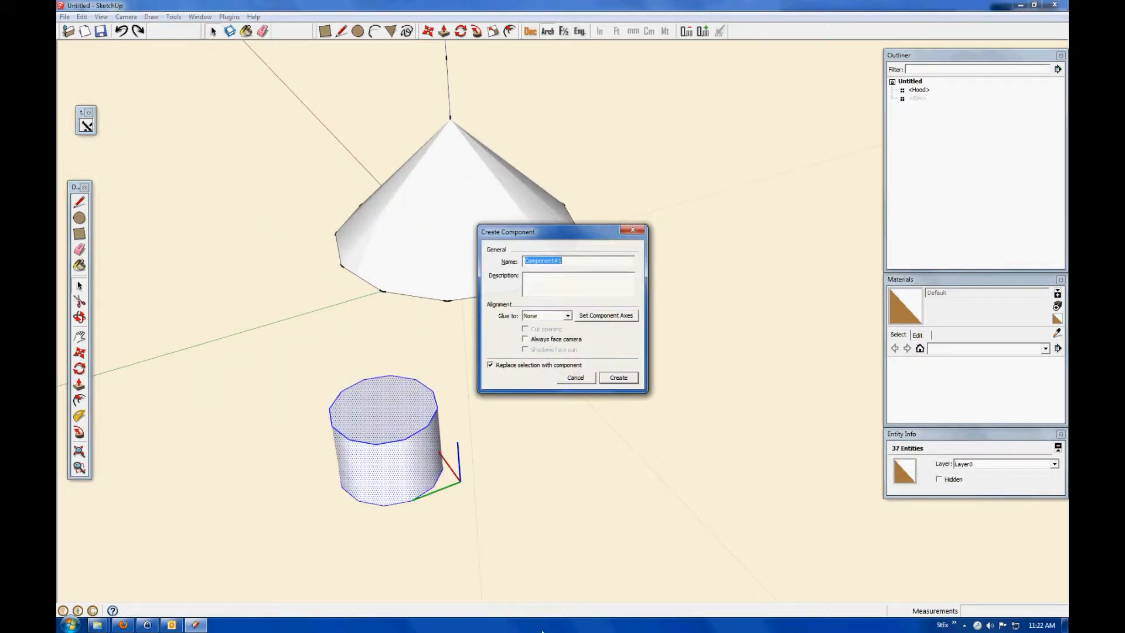
pyautogui.write('Switch')
pyautogui.click(618, 381)
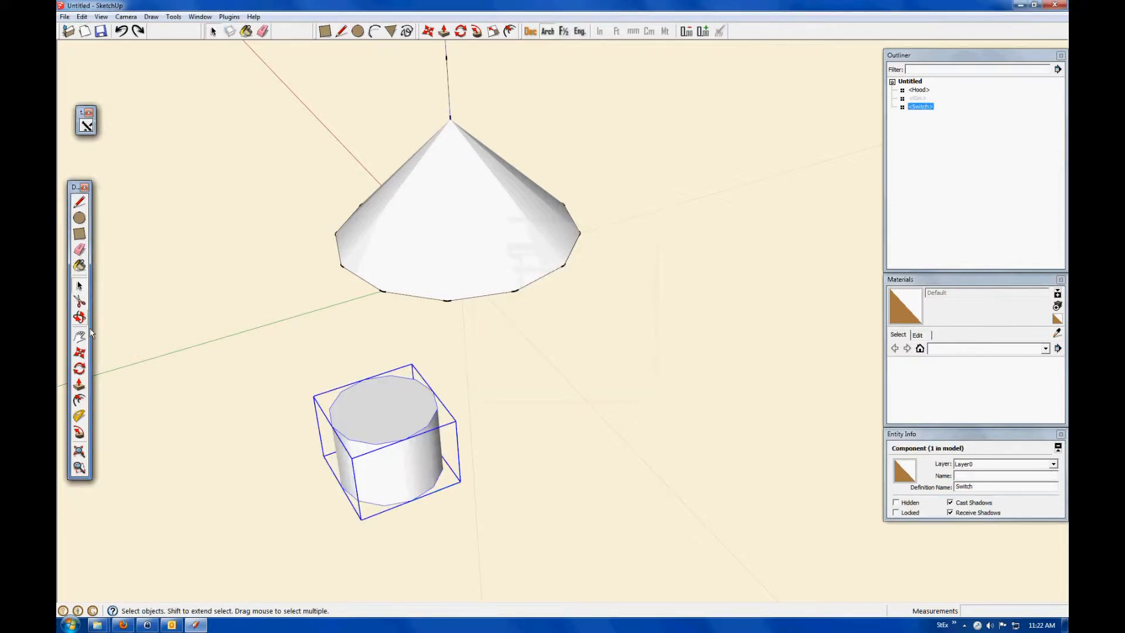
# - Move the Switch component 1 inch
pyautogui.click(79, 352)
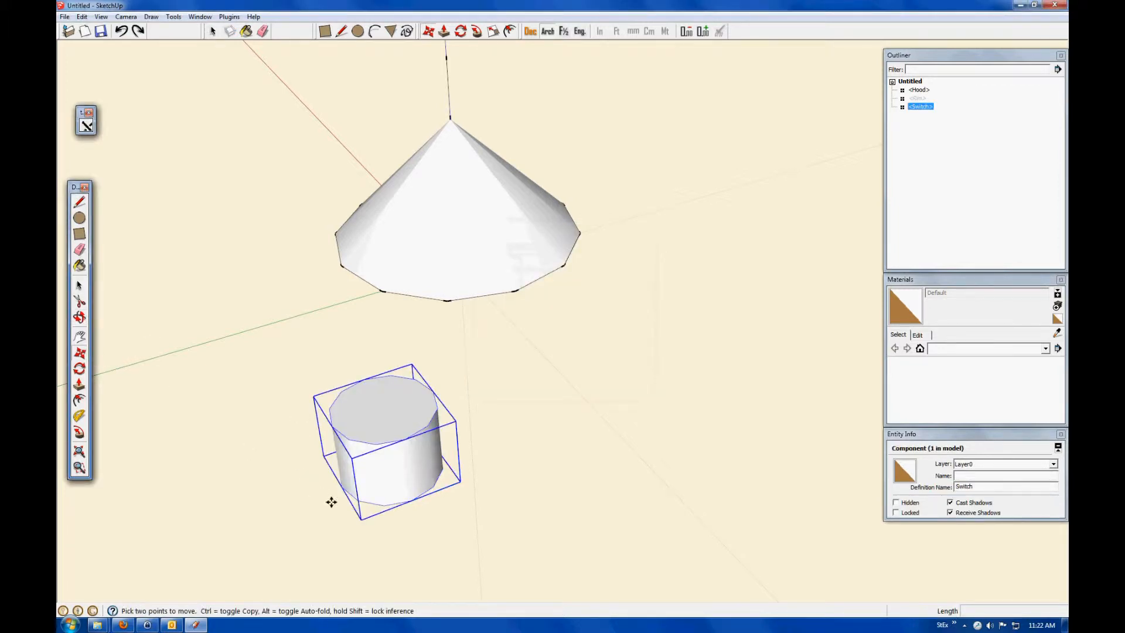
pyautogui.click(346, 494)
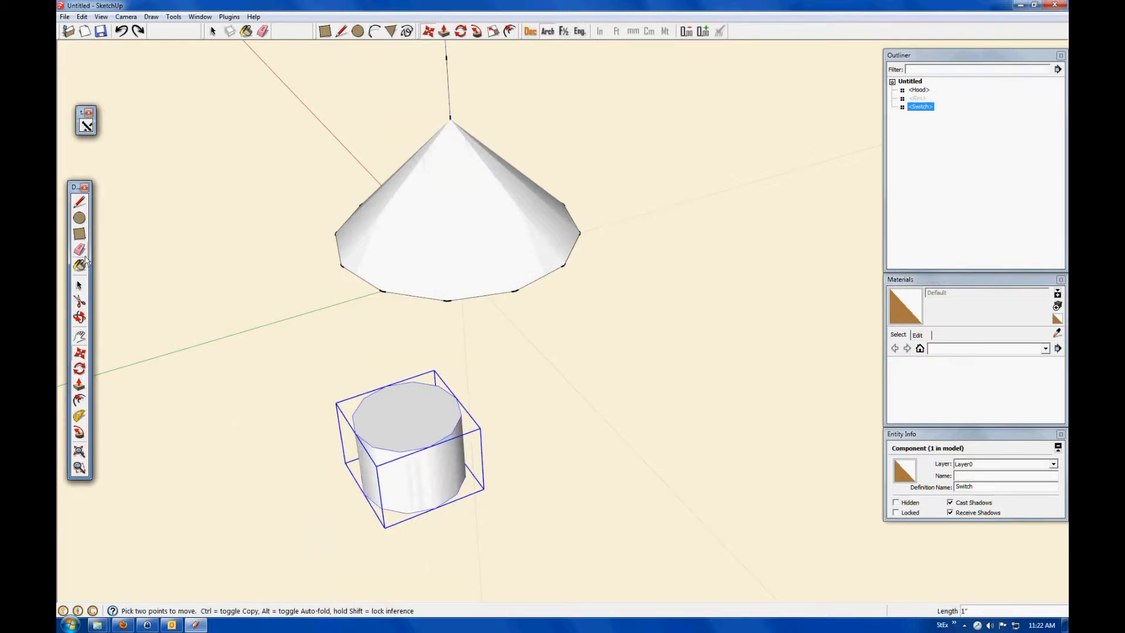
pyautogui.click(79, 285)
# - Inside the Switch component, draw a line across the top face between opposite corners and a short vertical line up from its midpoint
pyautogui.rightClick(381, 438)
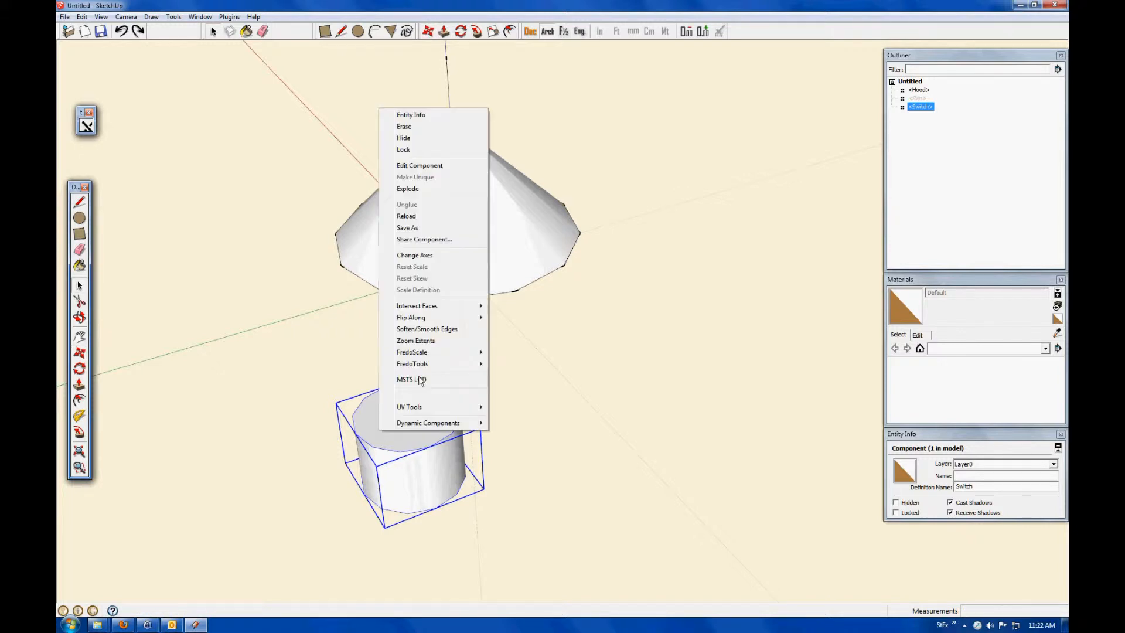
pyautogui.click(431, 167)
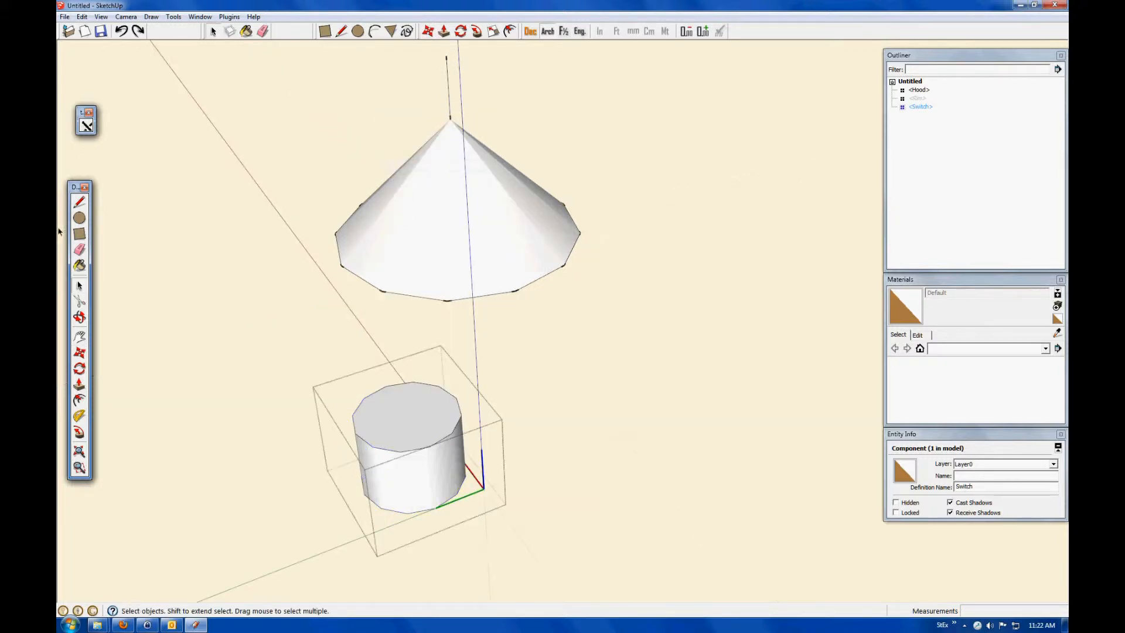
pyautogui.press('l')
pyautogui.click(356, 433)
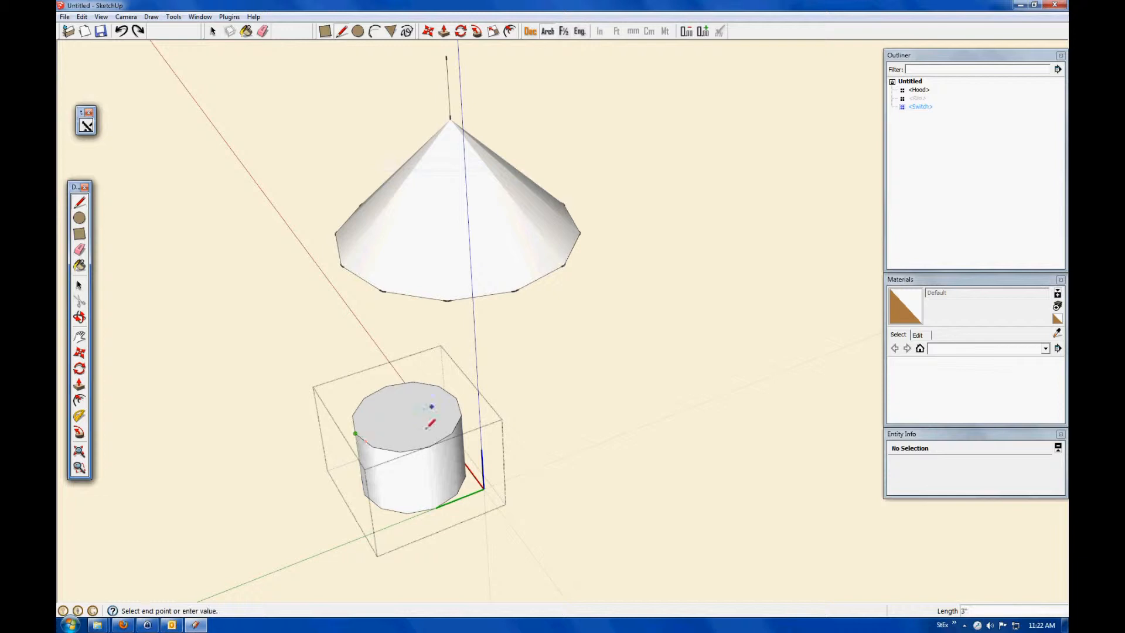
pyautogui.click(456, 399)
pyautogui.click(411, 422)
pyautogui.click(404, 394)
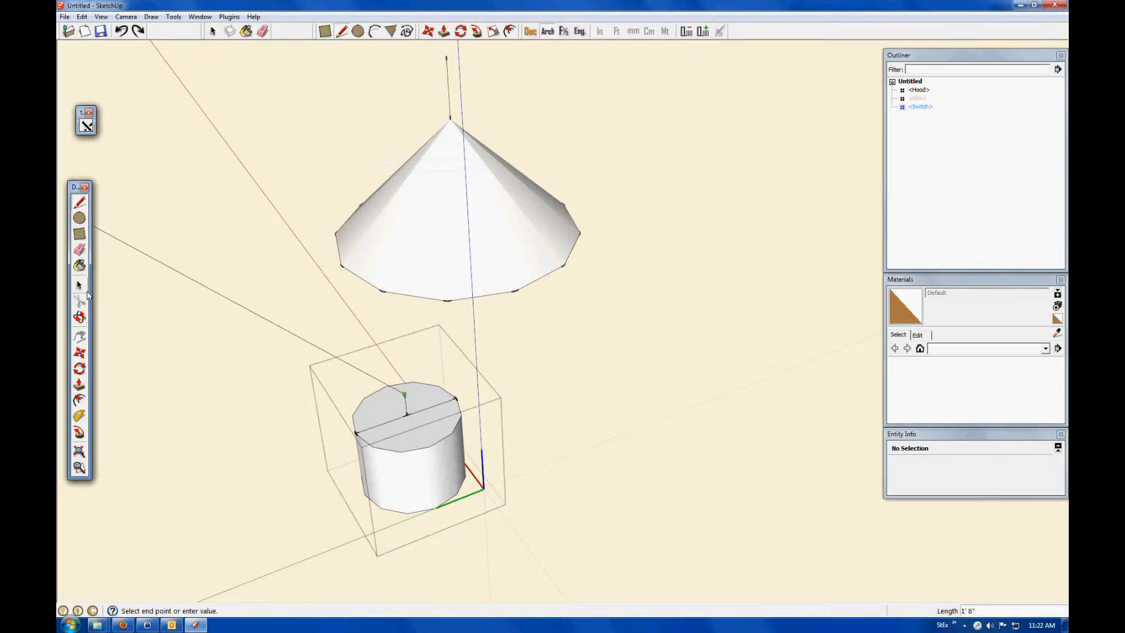
# - Erase the stray line running off the end of the vertical line and close the Switch component
pyautogui.click(134, 326)
pyautogui.click(79, 249)
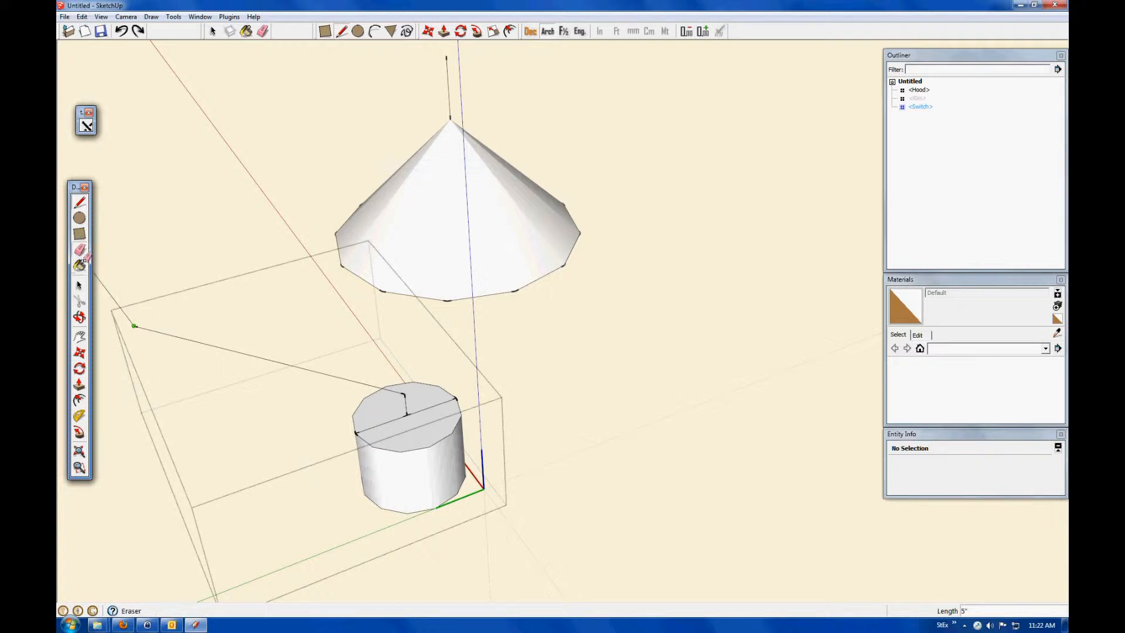
pyautogui.click(136, 326)
pyautogui.press('space')
pyautogui.click(165, 328)
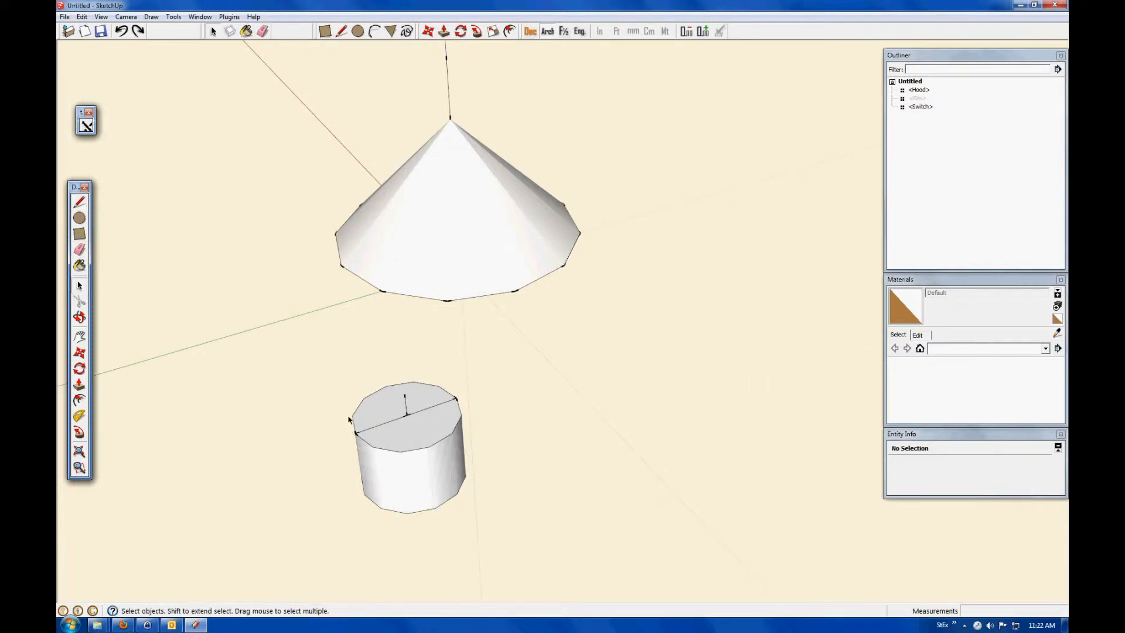
# - Move the Switch by its top centre point onto the Hood's vertical centre line, above the cone
pyautogui.moveTo(302, 359); pyautogui.dragTo(490, 542)
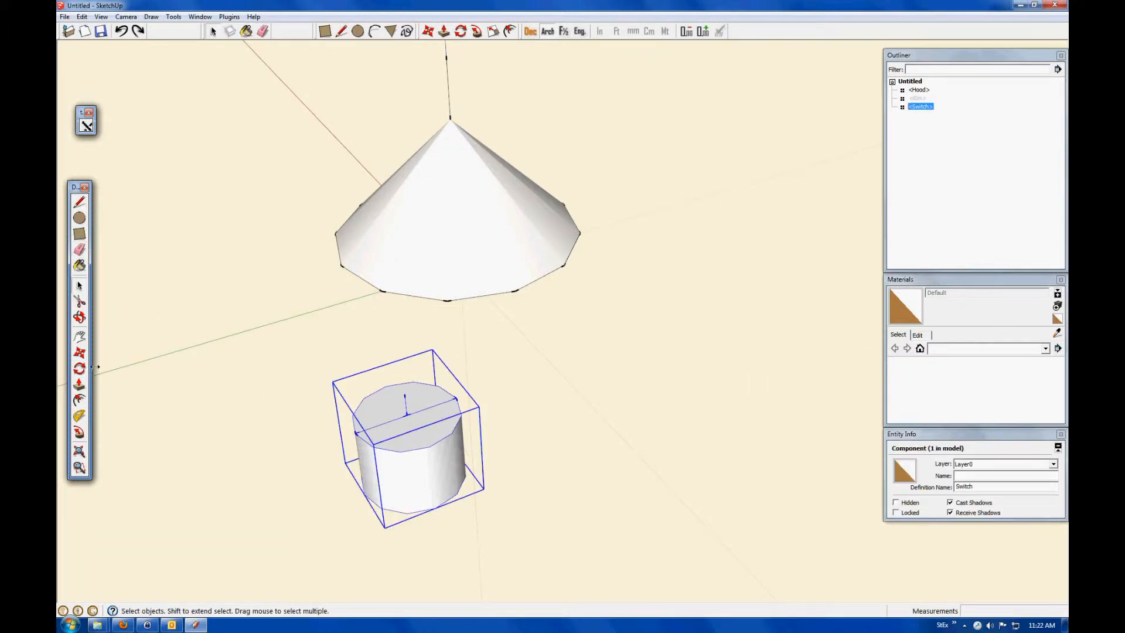
pyautogui.click(80, 352)
pyautogui.click(404, 426)
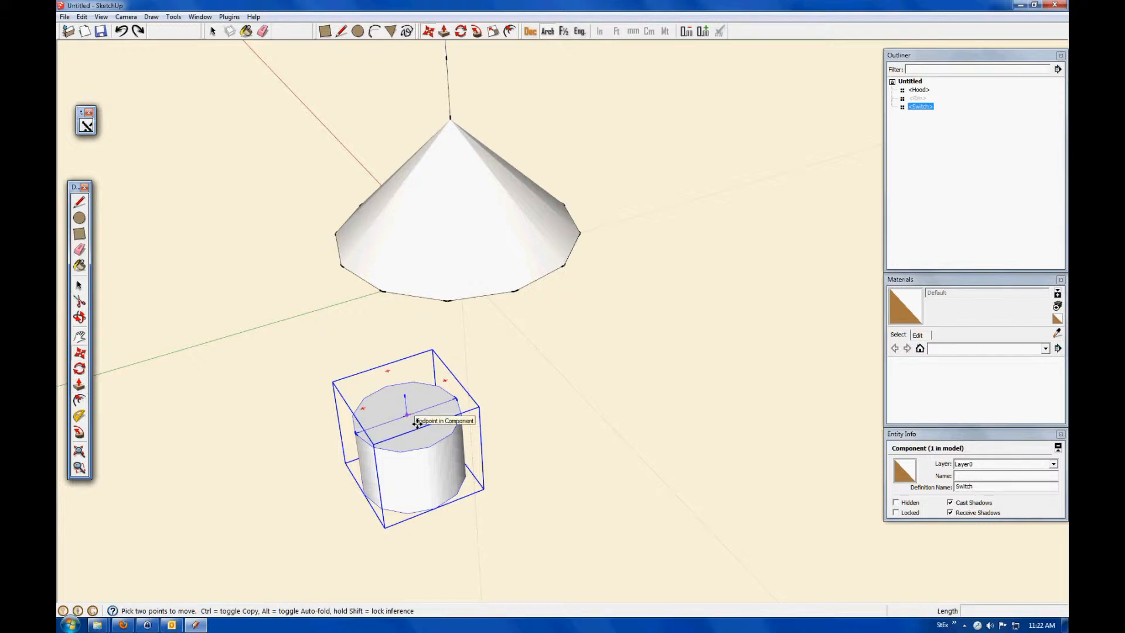
pyautogui.scroll(-2, 414, 380)
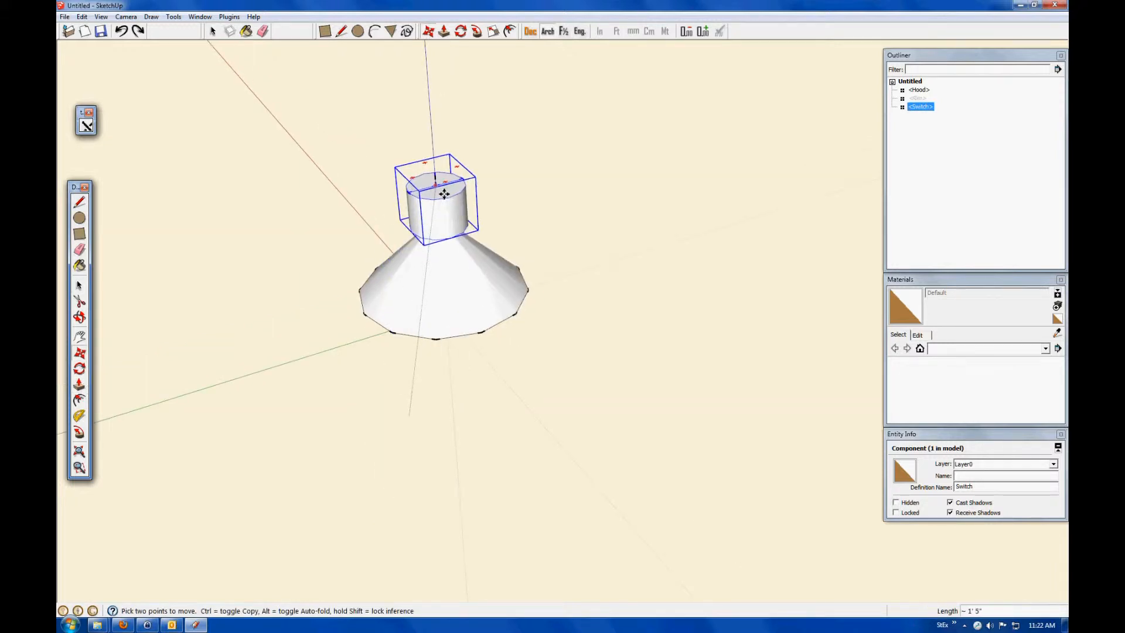
pyautogui.click(446, 192)
# - Lower the Switch 2 inches along the blue axis into the tip of the Hood
pyautogui.scroll(5, 437, 176)
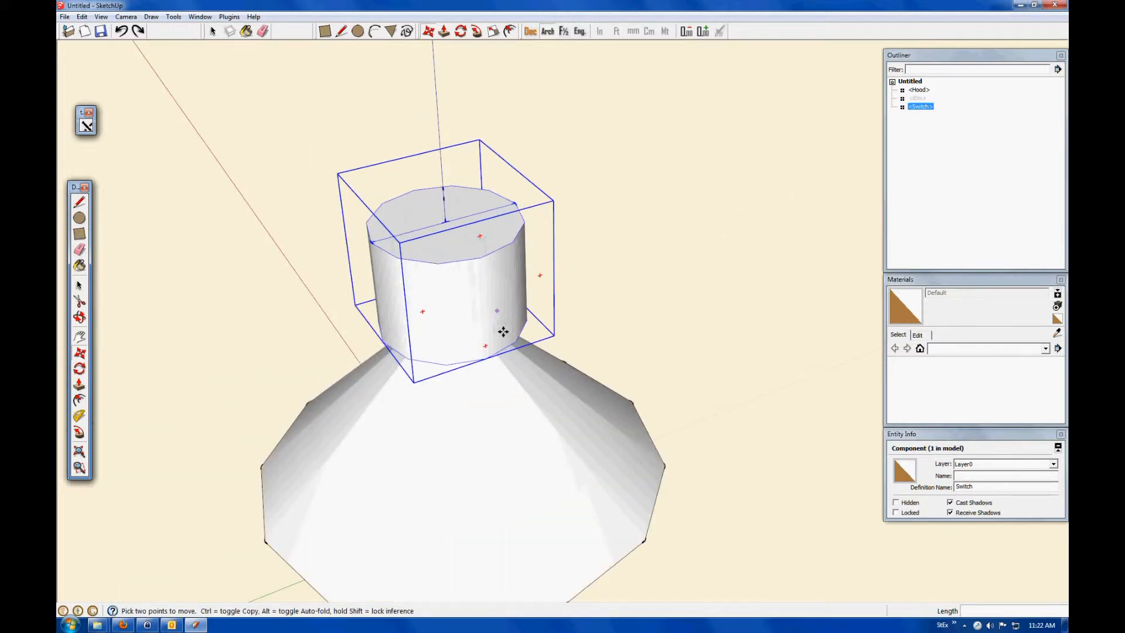
pyautogui.click(396, 355)
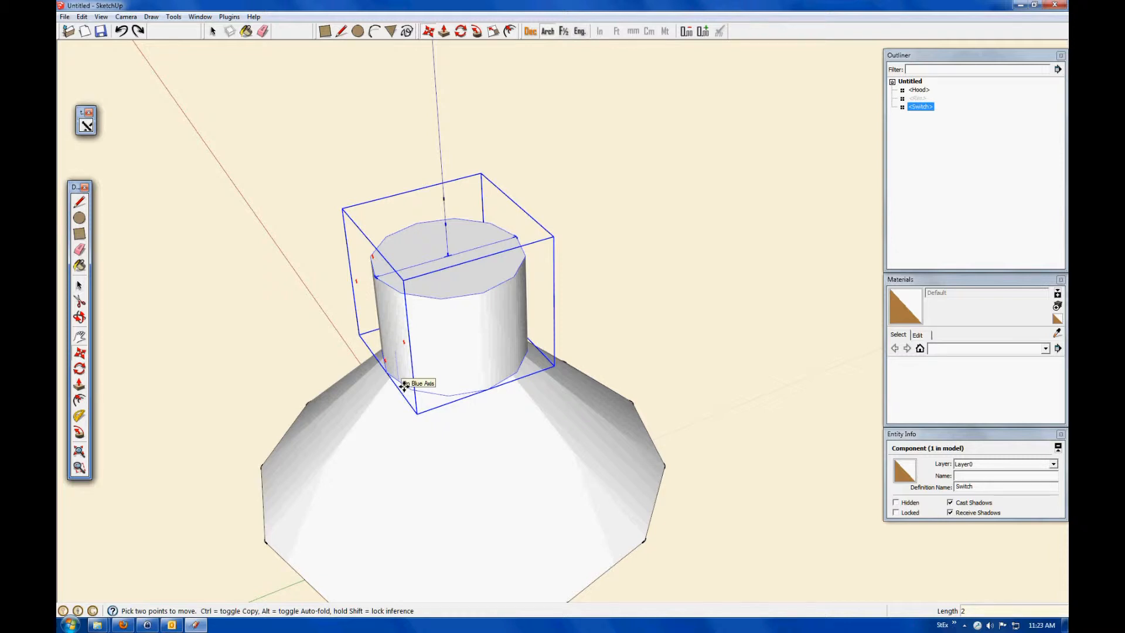
pyautogui.click(403, 384)
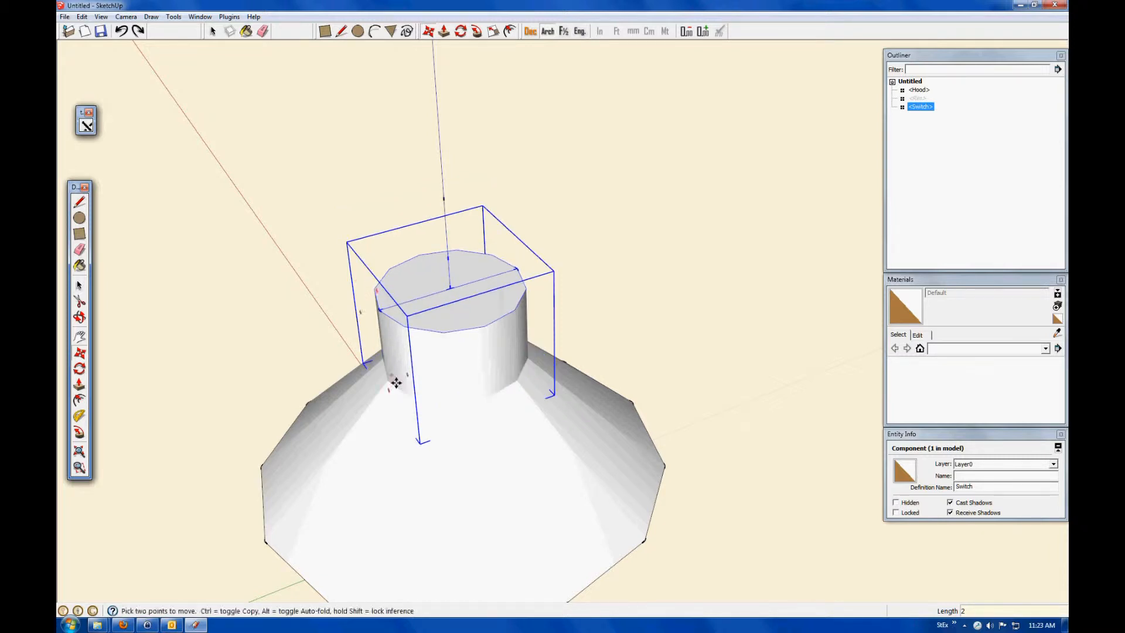
pyautogui.click(79, 285)
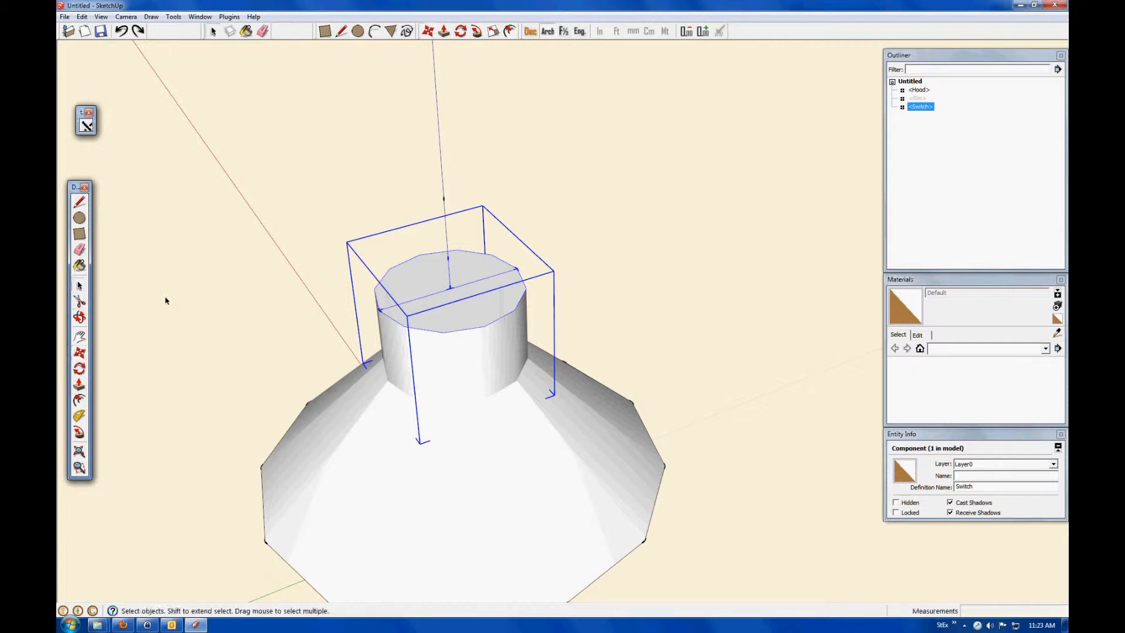
# - Erase the construction lines on the top face inside the Switch component and close the component
pyautogui.rightClick(443, 339)
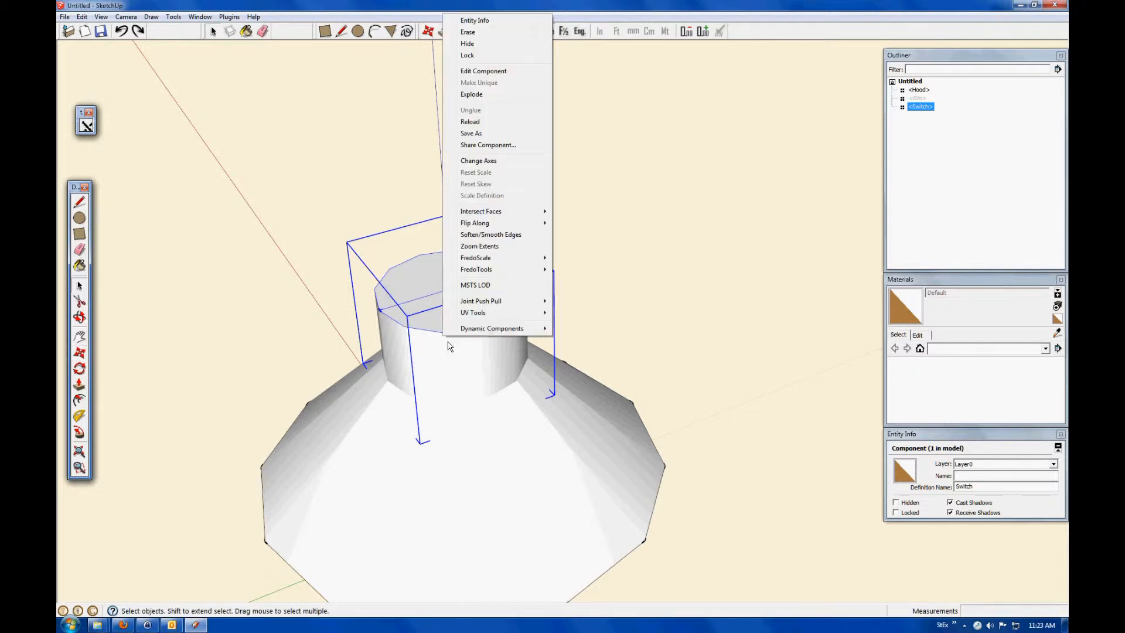
pyautogui.click(481, 74)
pyautogui.click(79, 249)
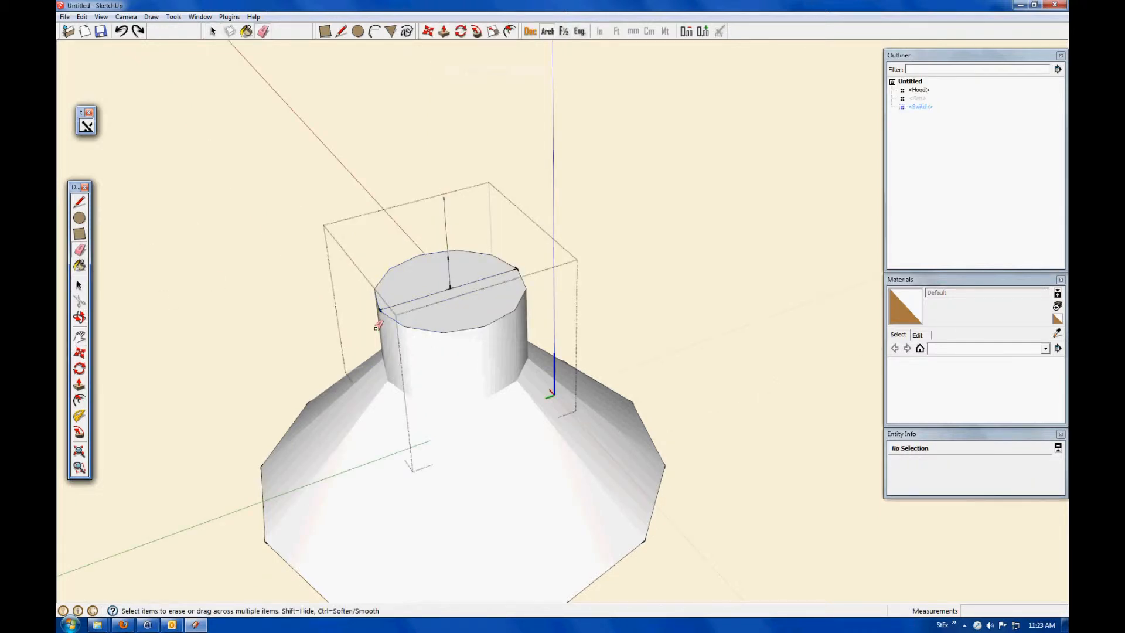
pyautogui.click(457, 288)
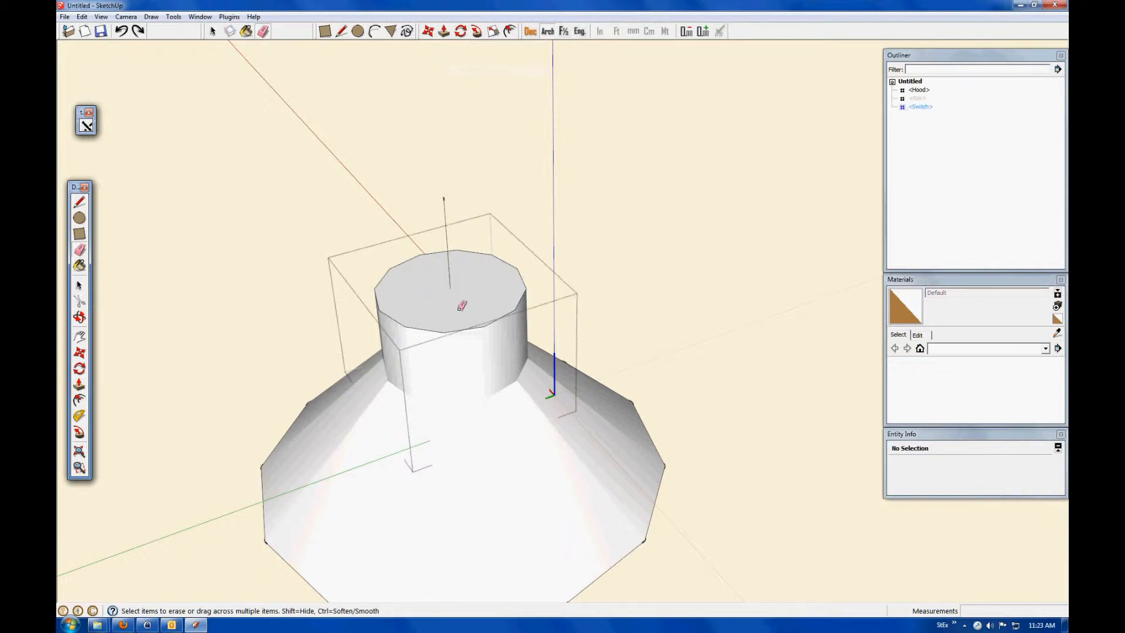
pyautogui.click(79, 285)
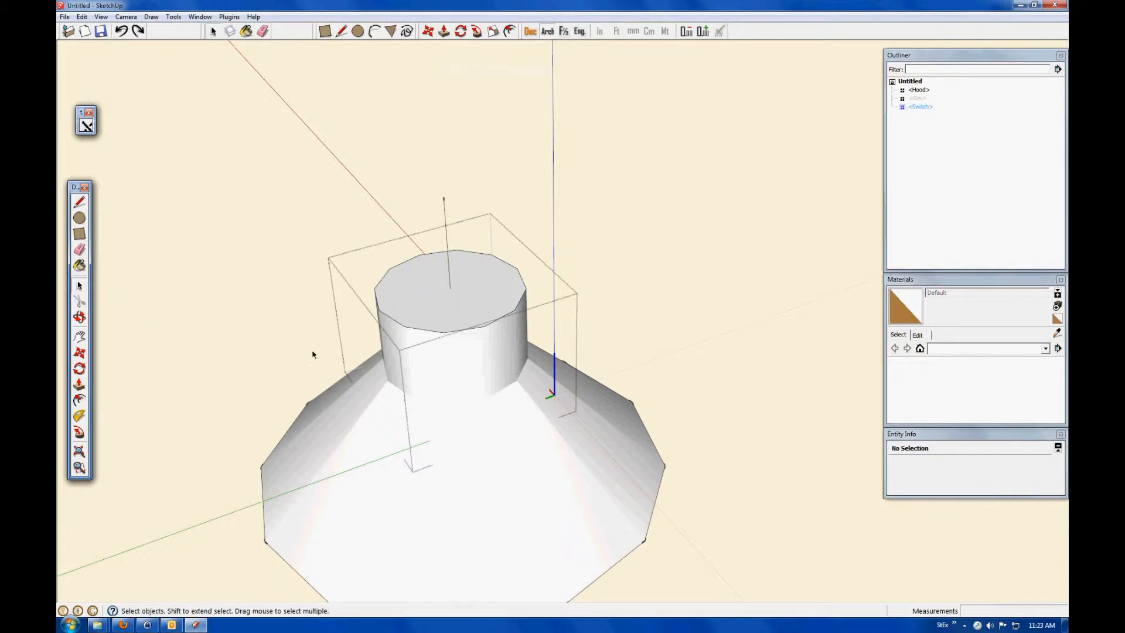
pyautogui.click(279, 346)
# - Hide the Switch and delete the vertical construction edge standing on the Hood's tip
pyautogui.rightClick(432, 333)
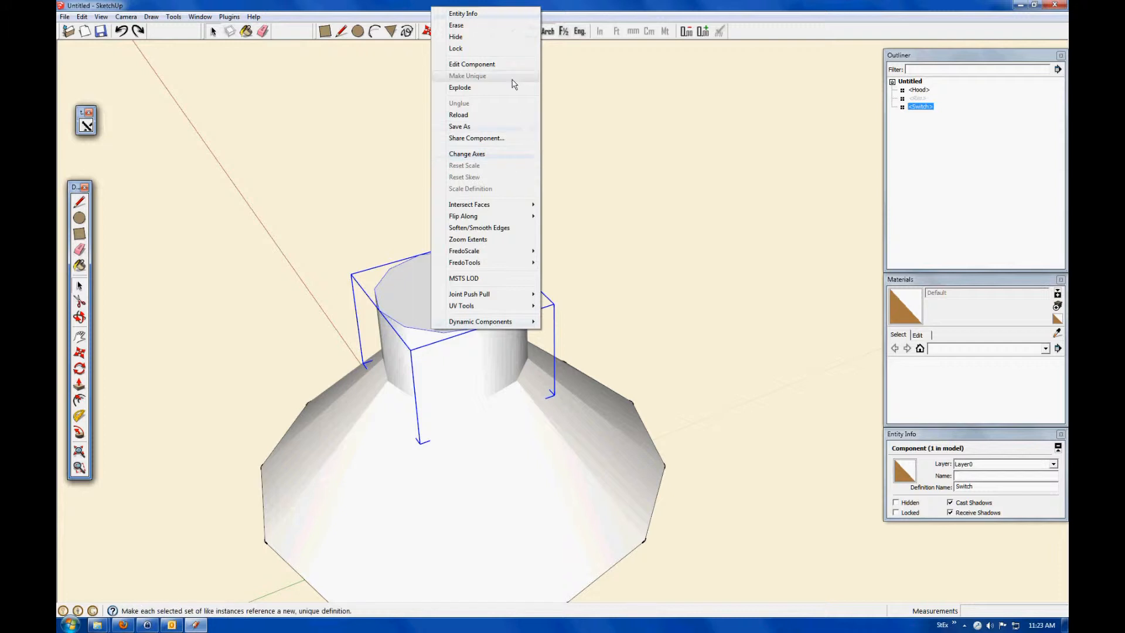
pyautogui.click(463, 37)
pyautogui.click(446, 219)
pyautogui.press('Delete')
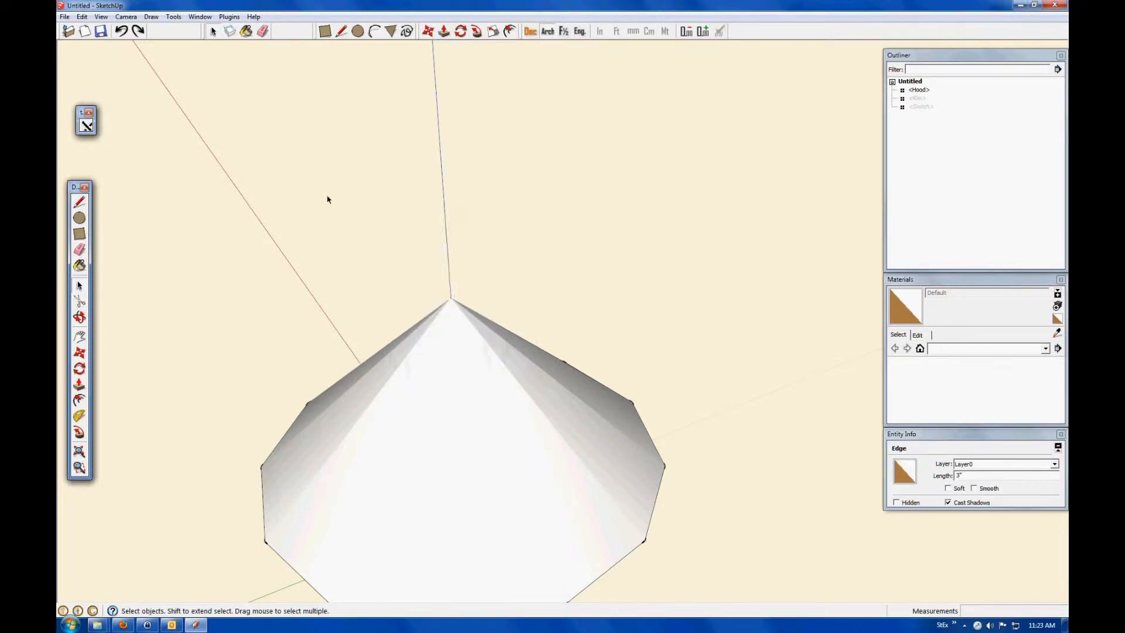
# - Unhide the Switch and Rim components
pyautogui.click(82, 16)
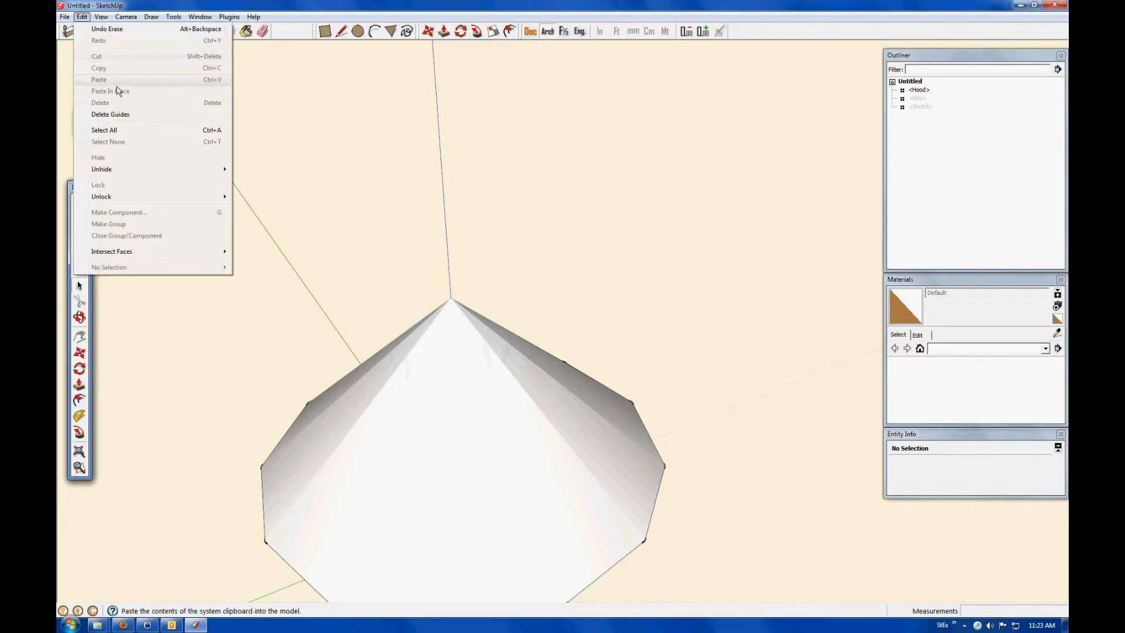
pyautogui.moveTo(107, 170)
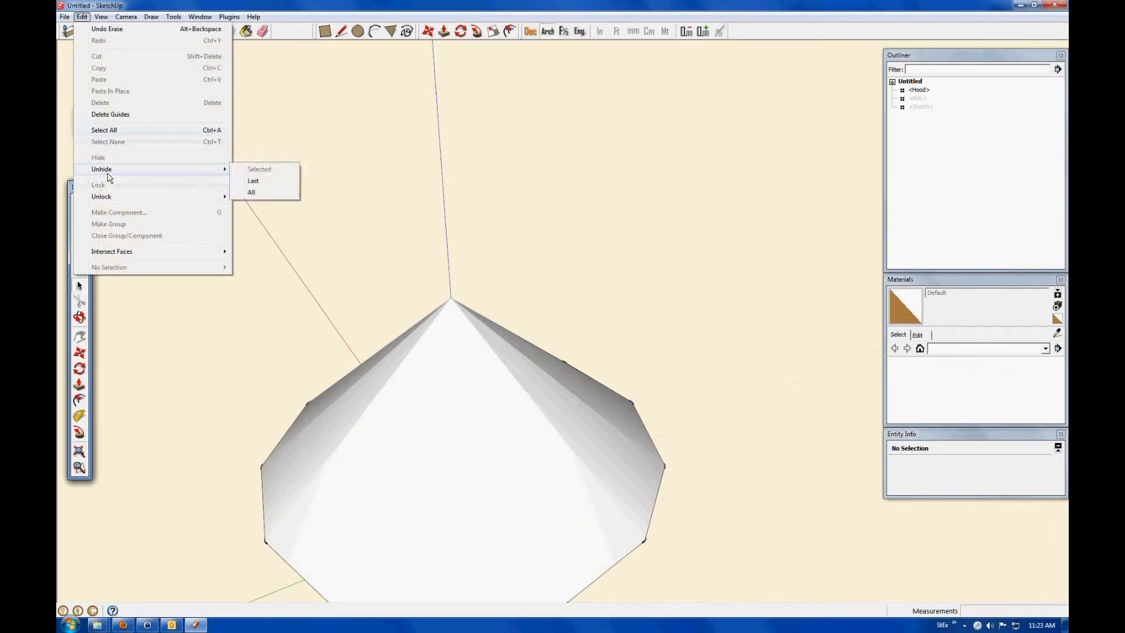
pyautogui.click(258, 195)
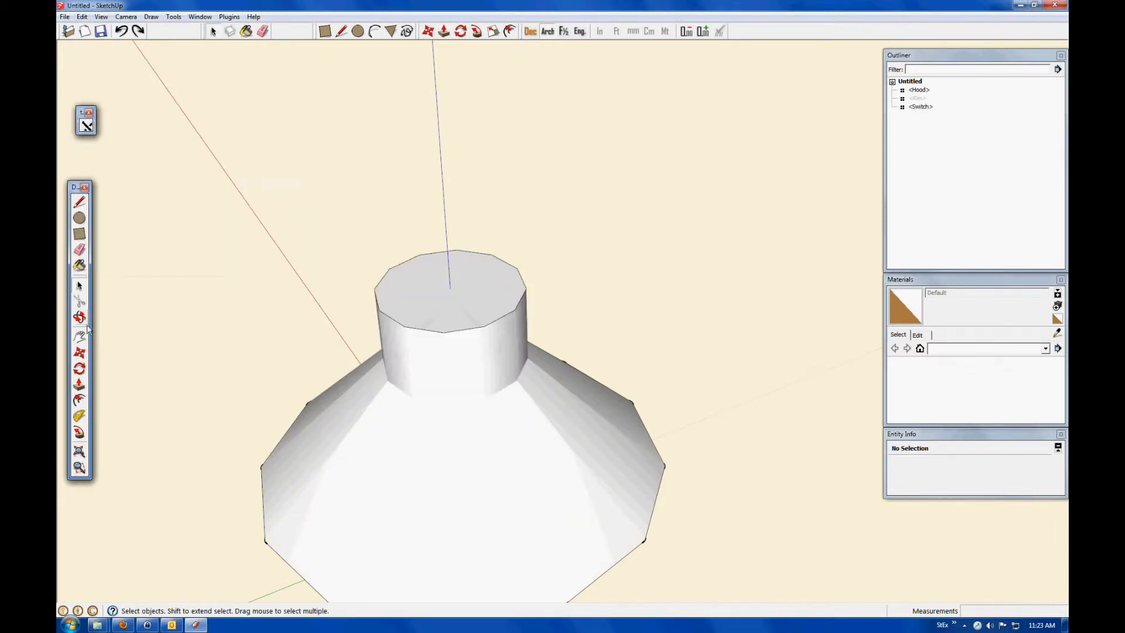
pyautogui.click(83, 17)
pyautogui.moveTo(152, 169)
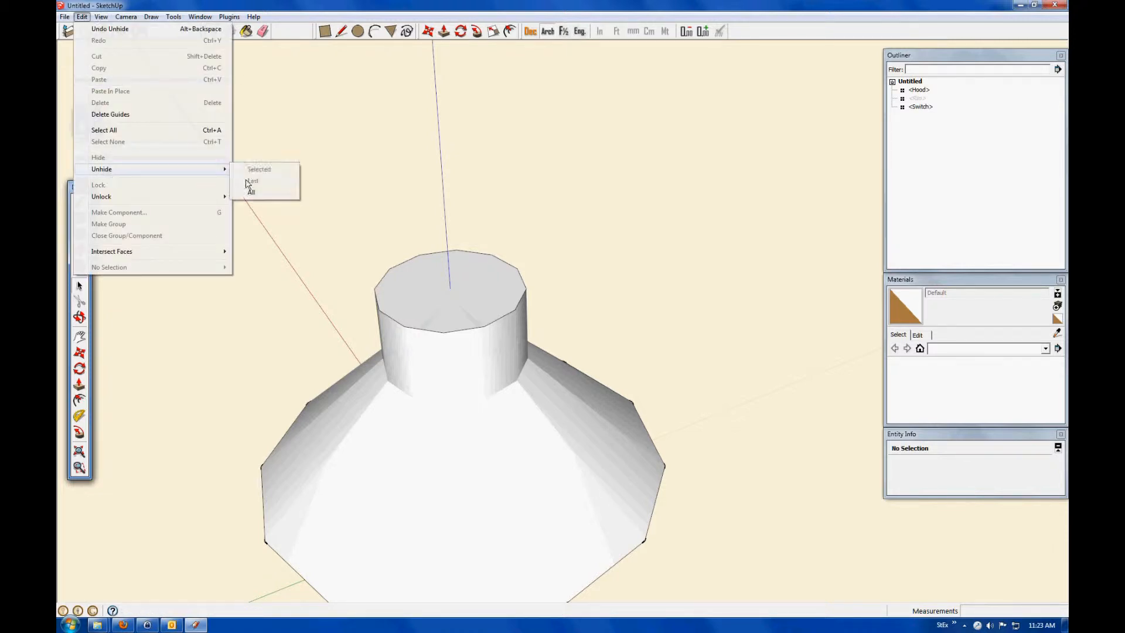
pyautogui.click(276, 194)
# - Open the Rim component for editing with its open underside in view
pyautogui.click(79, 317)
pyautogui.moveTo(477, 467); pyautogui.dragTo(597, 168)
pyautogui.scroll(-5, 492, 299)
pyautogui.moveTo(499, 334); pyautogui.dragTo(498, 272)
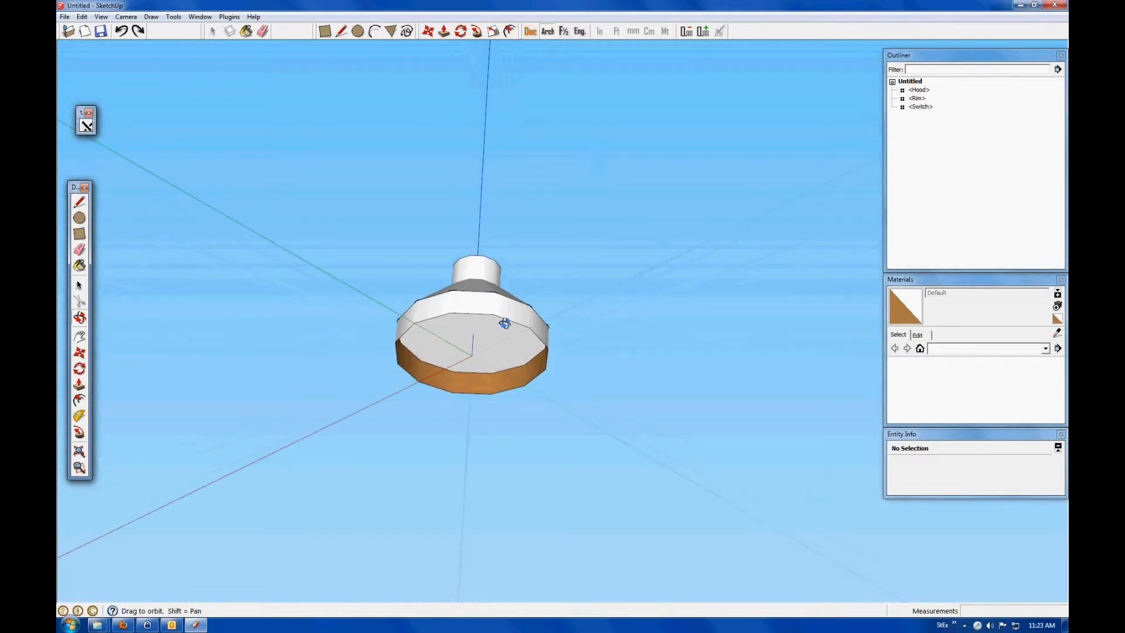
pyautogui.scroll(5, 504, 319)
pyautogui.moveTo(478, 335); pyautogui.dragTo(466, 318)
pyautogui.click(80, 287)
pyautogui.click(358, 306)
pyautogui.rightClick(412, 310)
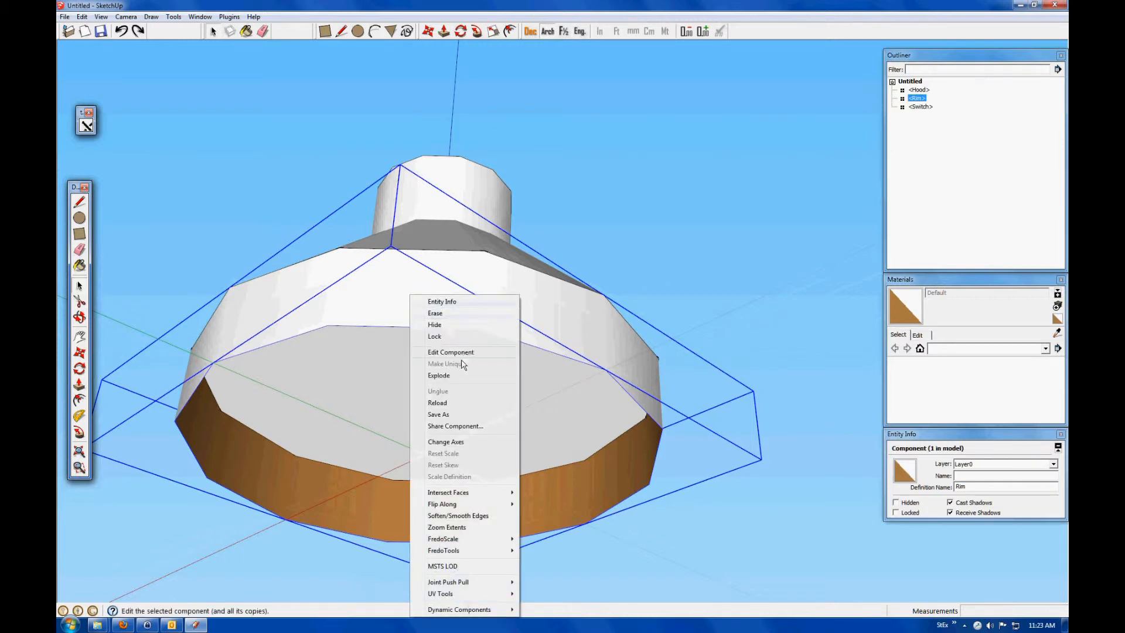
pyautogui.click(434, 324)
# - Close the Rim's open bottom with a face by drawing a line between two bottom corners, and erase that line
pyautogui.click(79, 202)
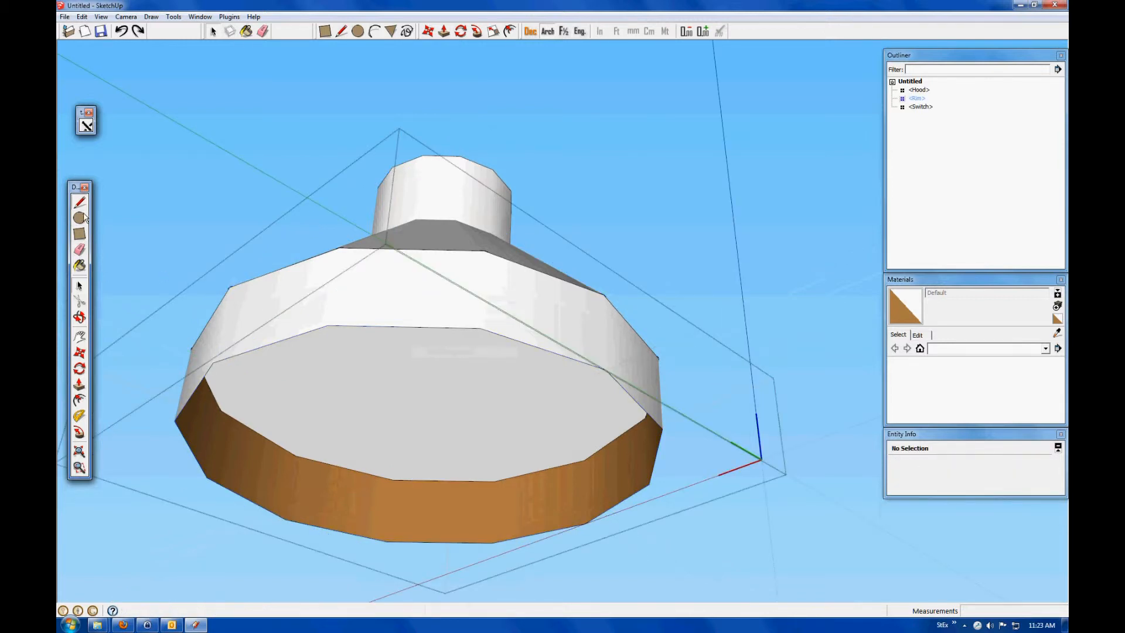
pyautogui.click(212, 363)
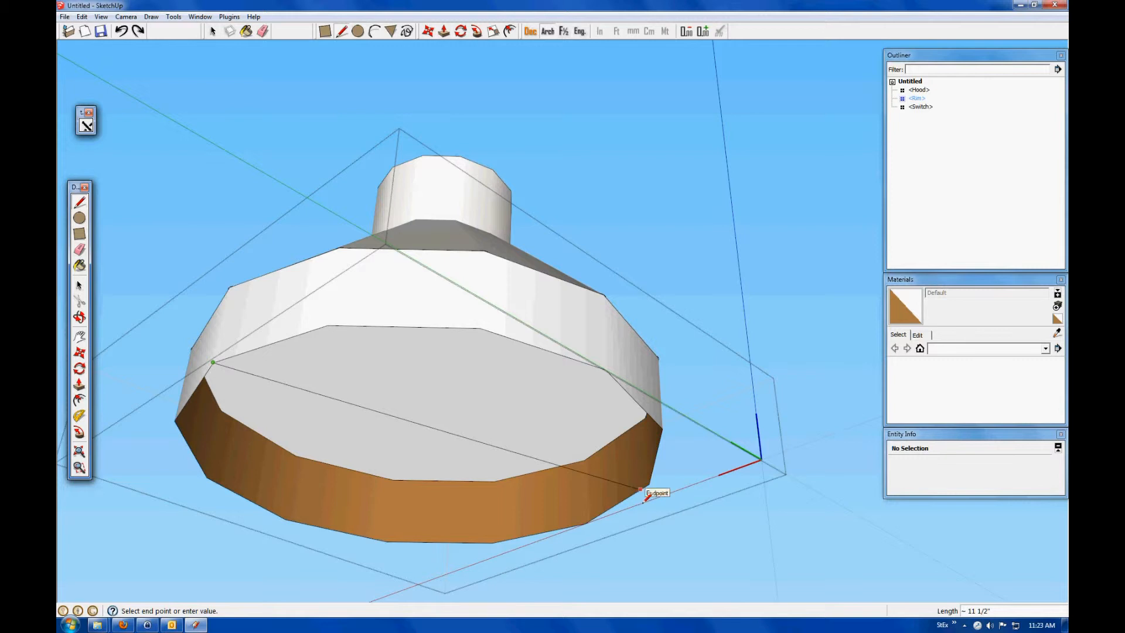
pyautogui.click(647, 484)
pyautogui.click(79, 249)
pyautogui.click(320, 392)
# - Push the Rim's bottom face inward by 1 inch to make the Rim shorter
pyautogui.click(79, 385)
pyautogui.click(305, 451)
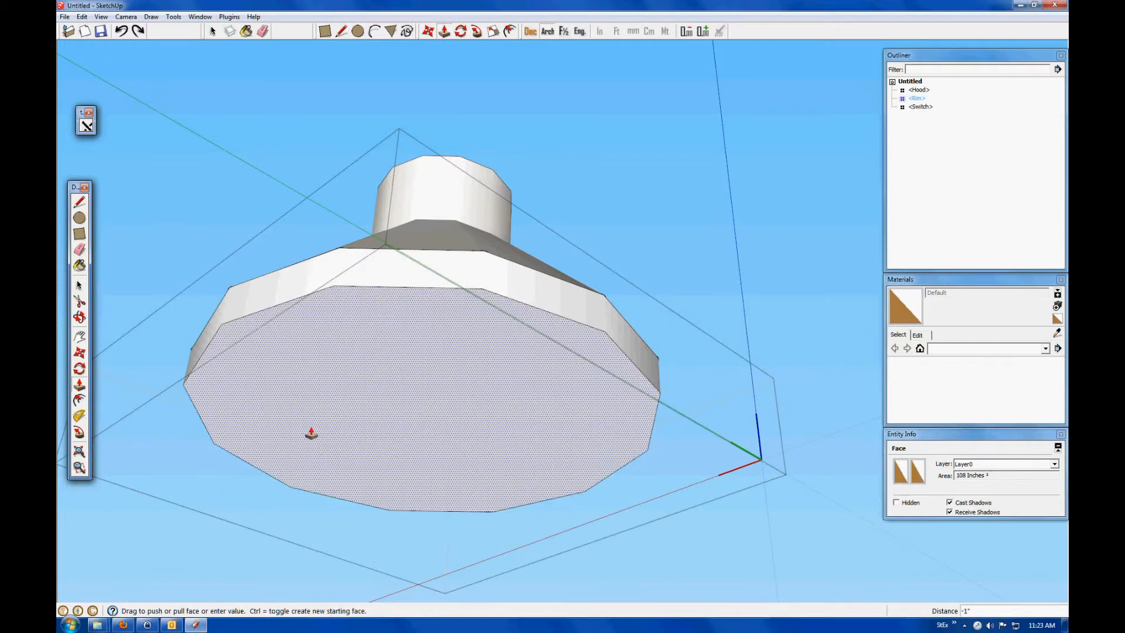
pyautogui.click(309, 432)
# - Delete the Rim's bottom face and close the Rim component
pyautogui.click(78, 285)
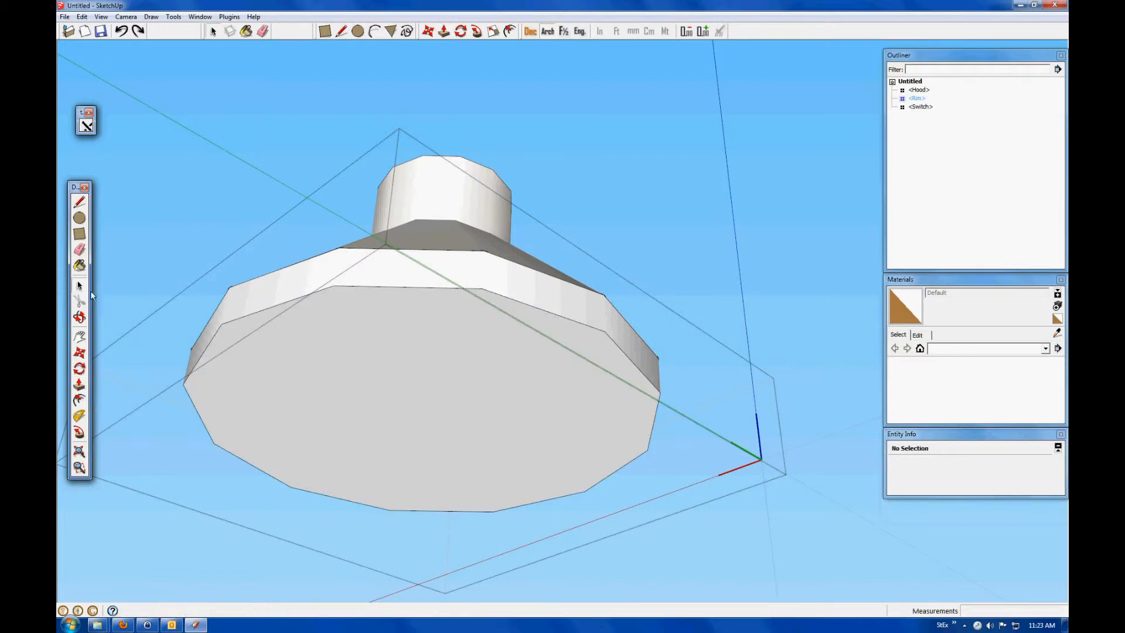
pyautogui.click(426, 469)
pyautogui.click(150, 405)
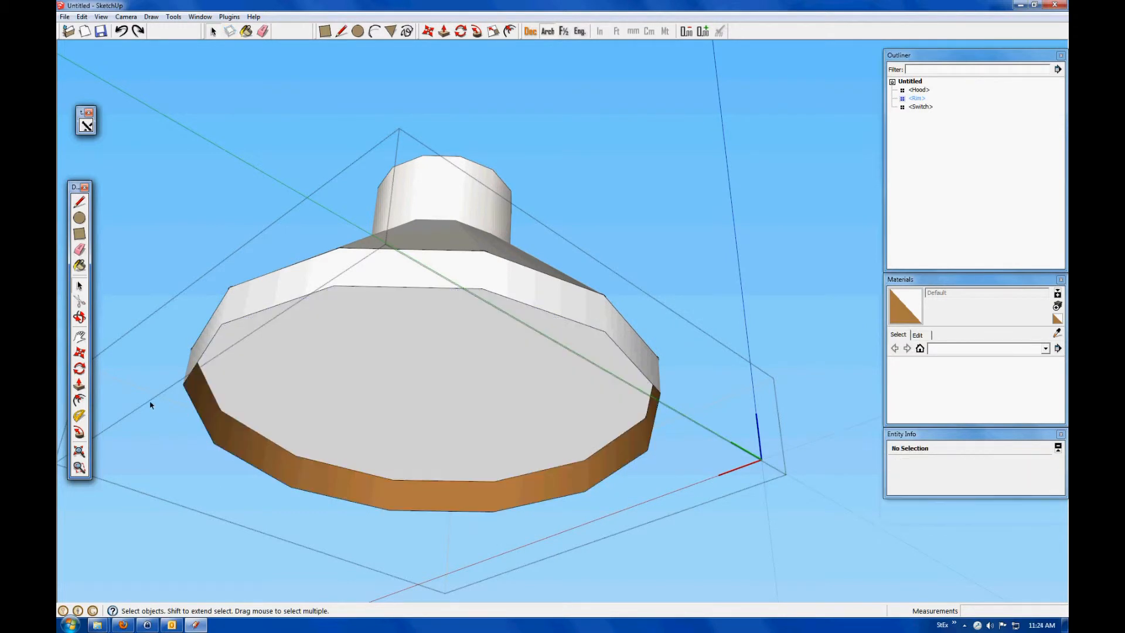
pyautogui.click(79, 316)
pyautogui.moveTo(420, 253); pyautogui.dragTo(693, 394)
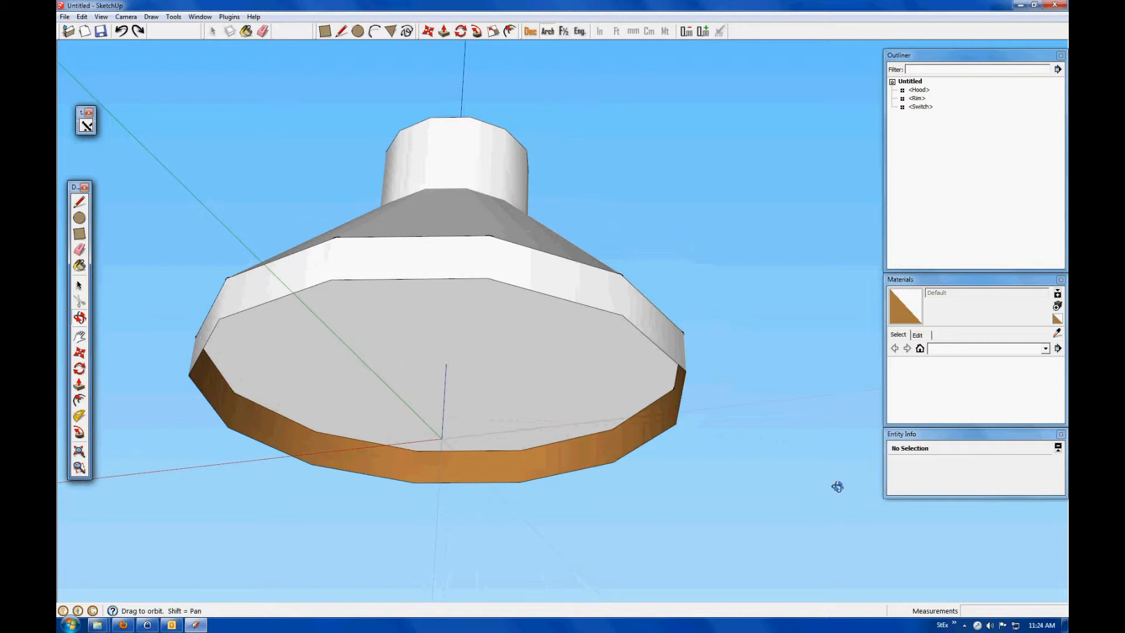
# - Create a new material that uses the Light.bmp texture image from the BMP Textures folder
pyautogui.click(921, 349)
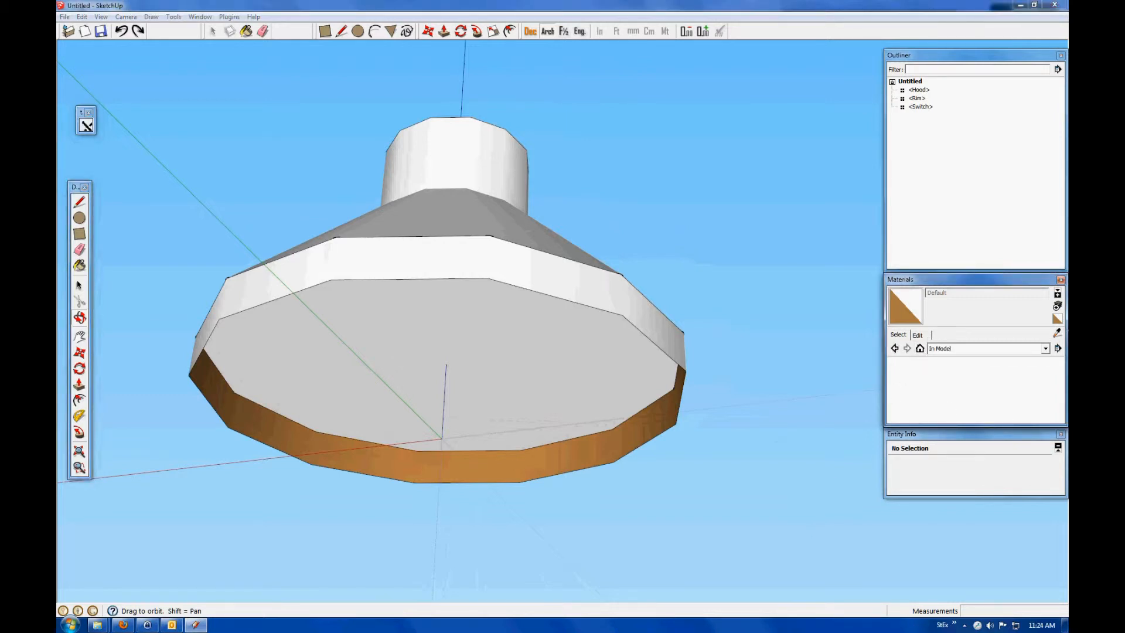
pyautogui.click(1057, 307)
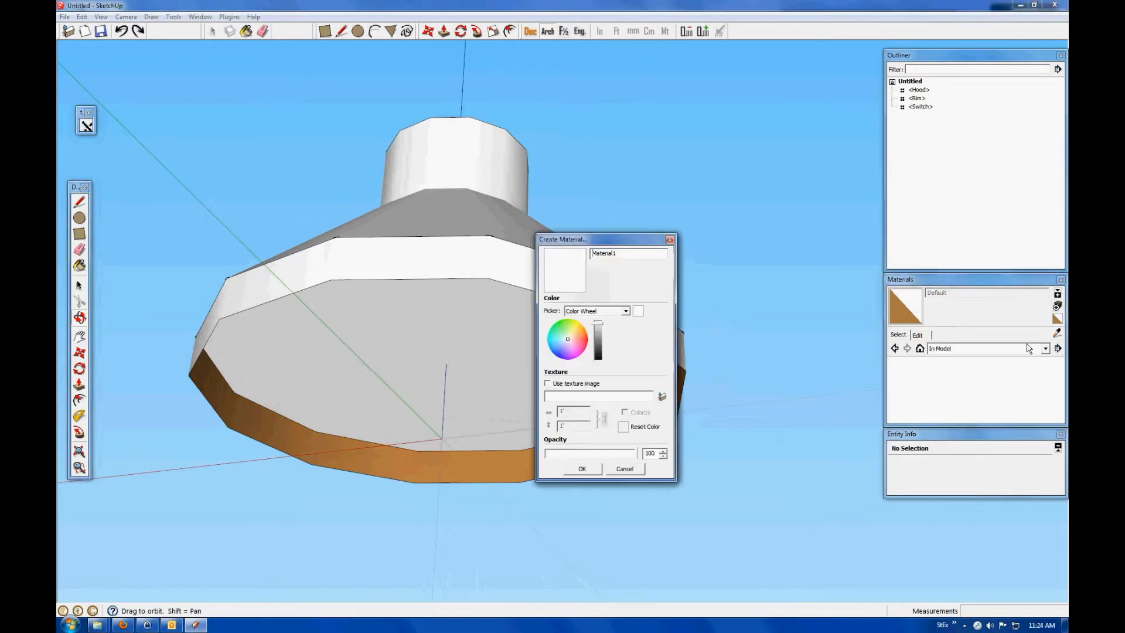
pyautogui.click(662, 398)
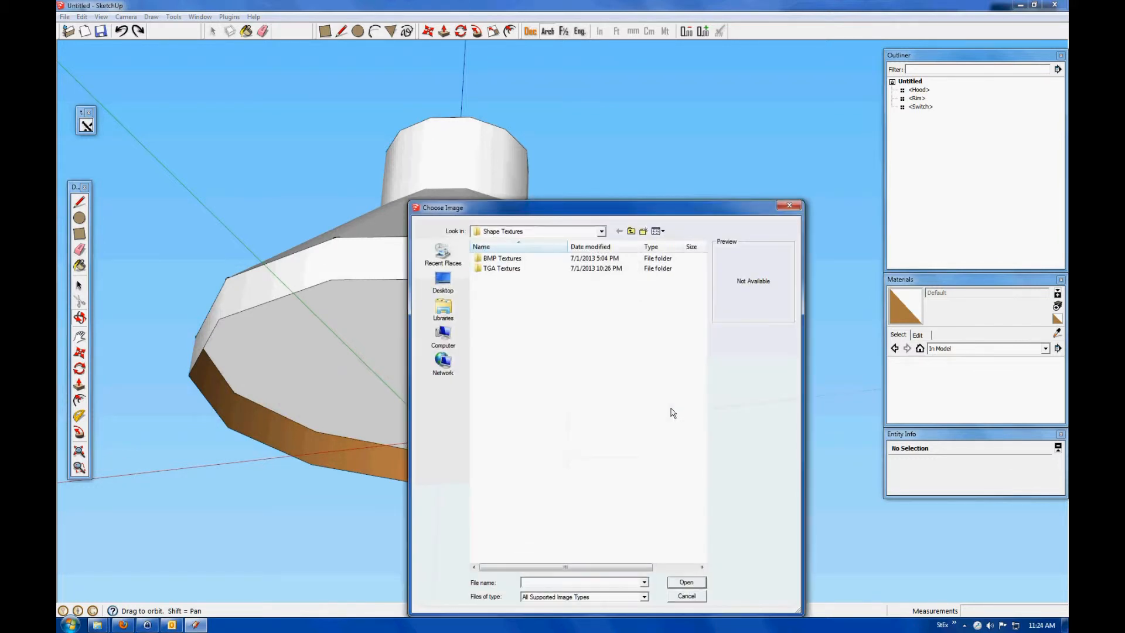
pyautogui.doubleClick(508, 260)
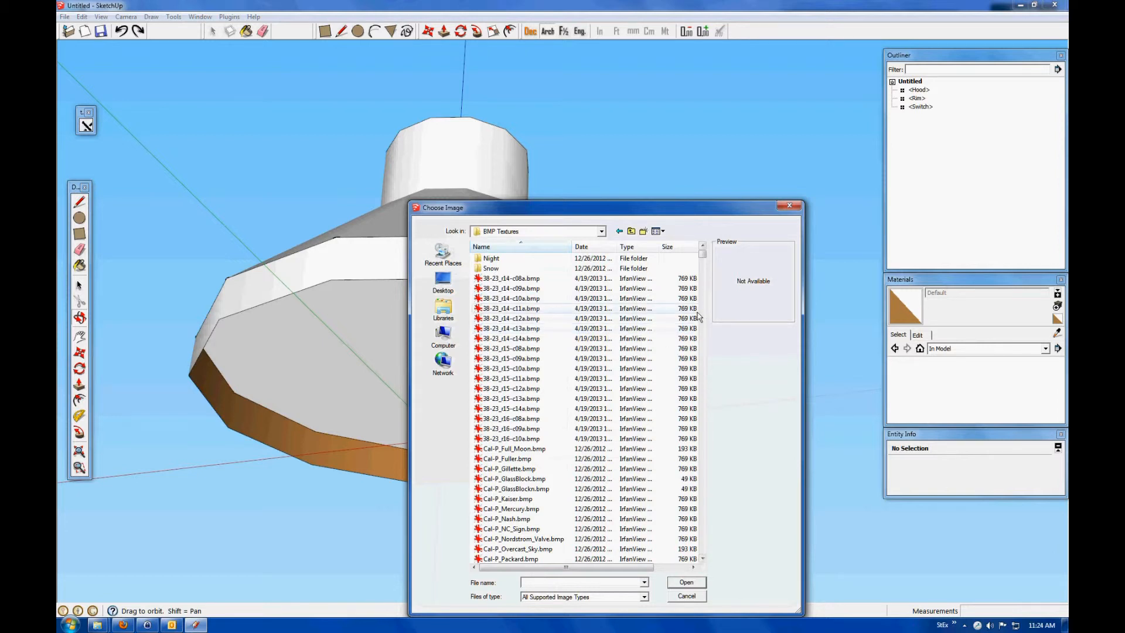
pyautogui.moveTo(704, 257); pyautogui.dragTo(708, 268)
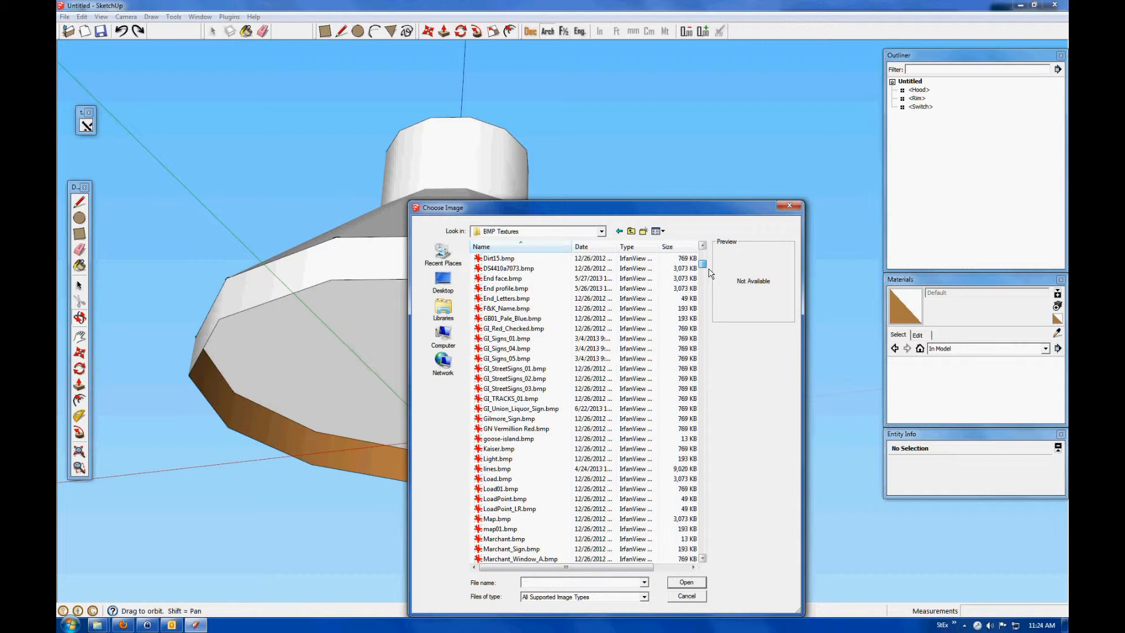
pyautogui.click(497, 462)
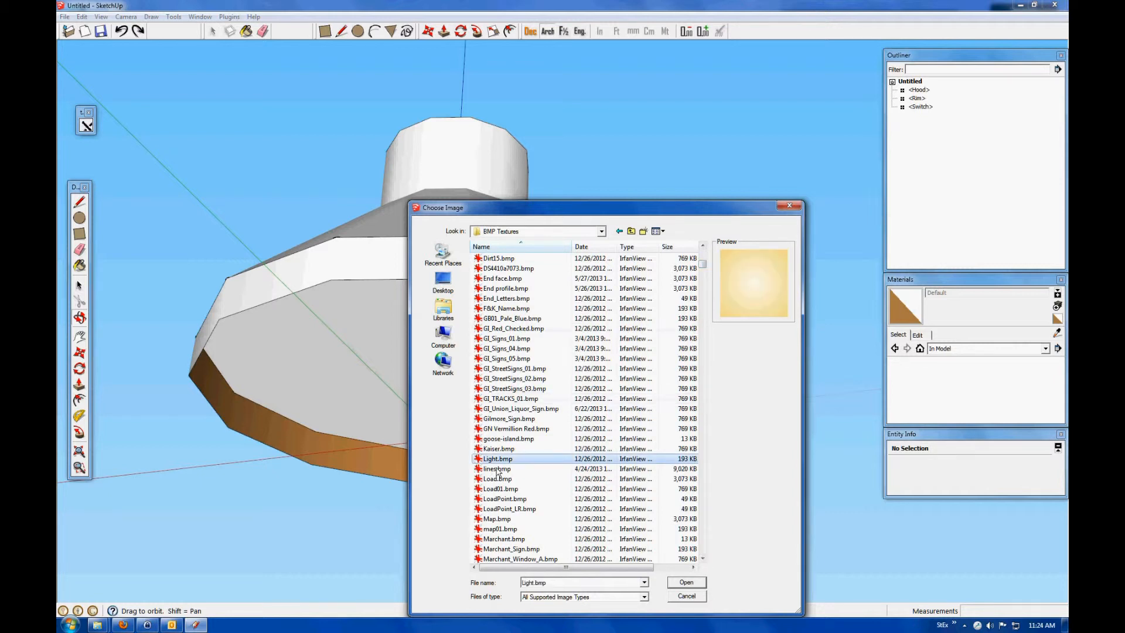
pyautogui.click(687, 583)
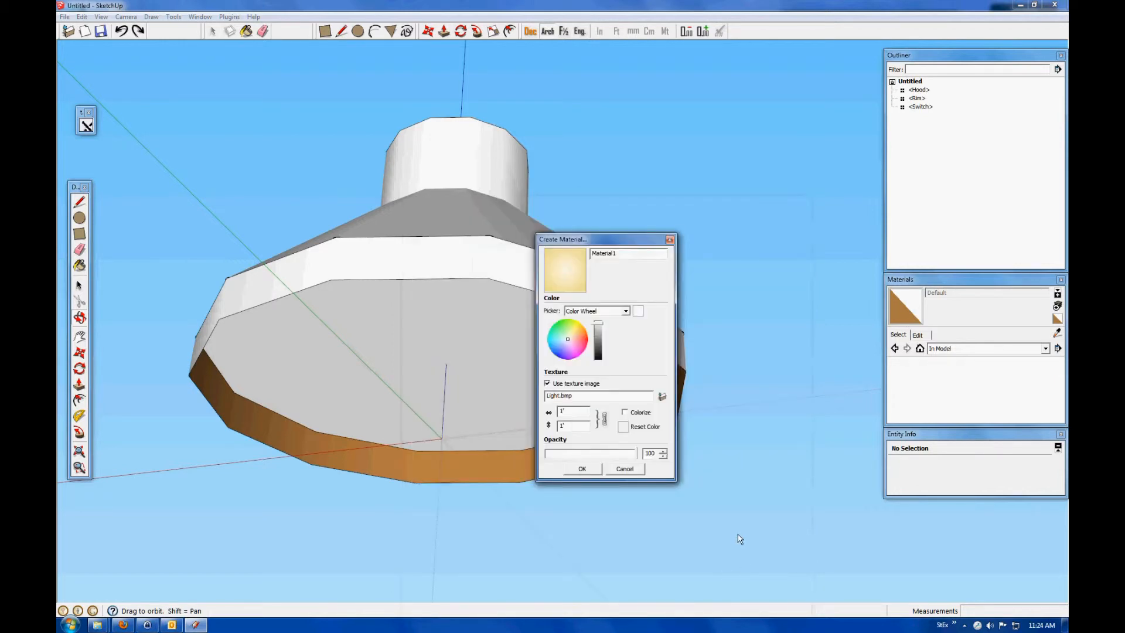
pyautogui.click(582, 468)
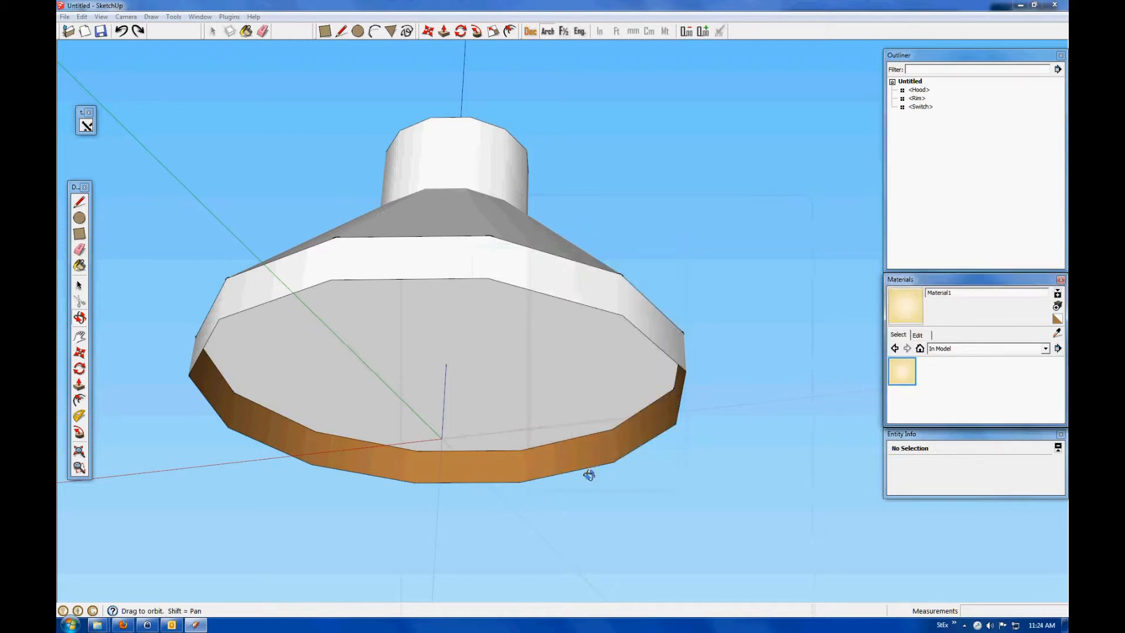
# - Open the Rim component for editing and paint its underside face with the new Light.bmp material
pyautogui.click(79, 286)
pyautogui.click(353, 356)
pyautogui.rightClick(353, 354)
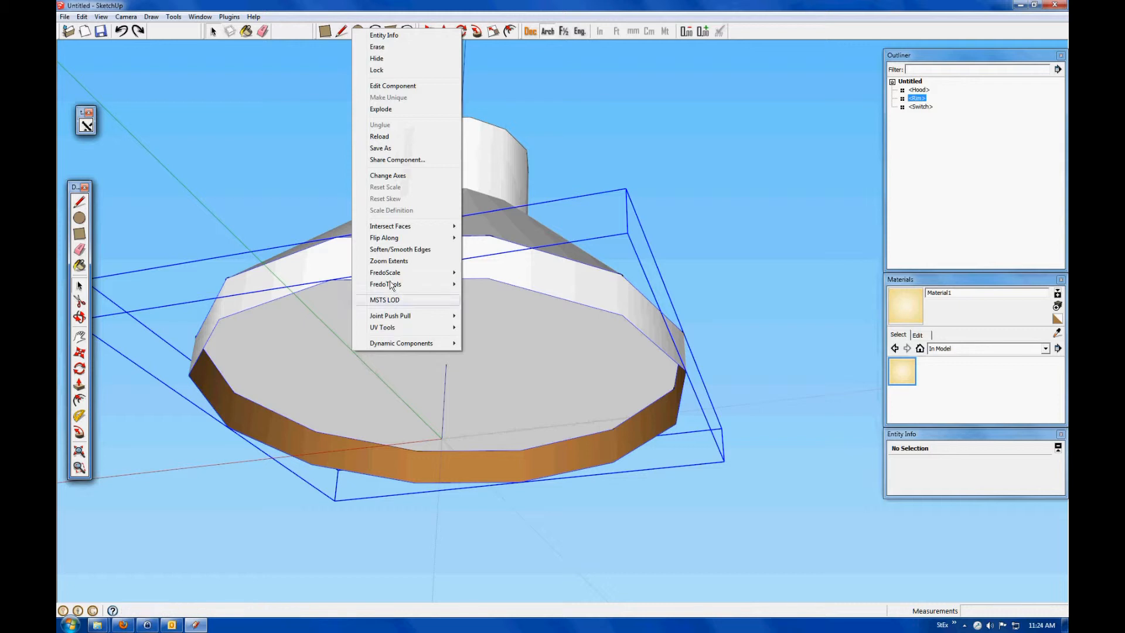
pyautogui.click(402, 89)
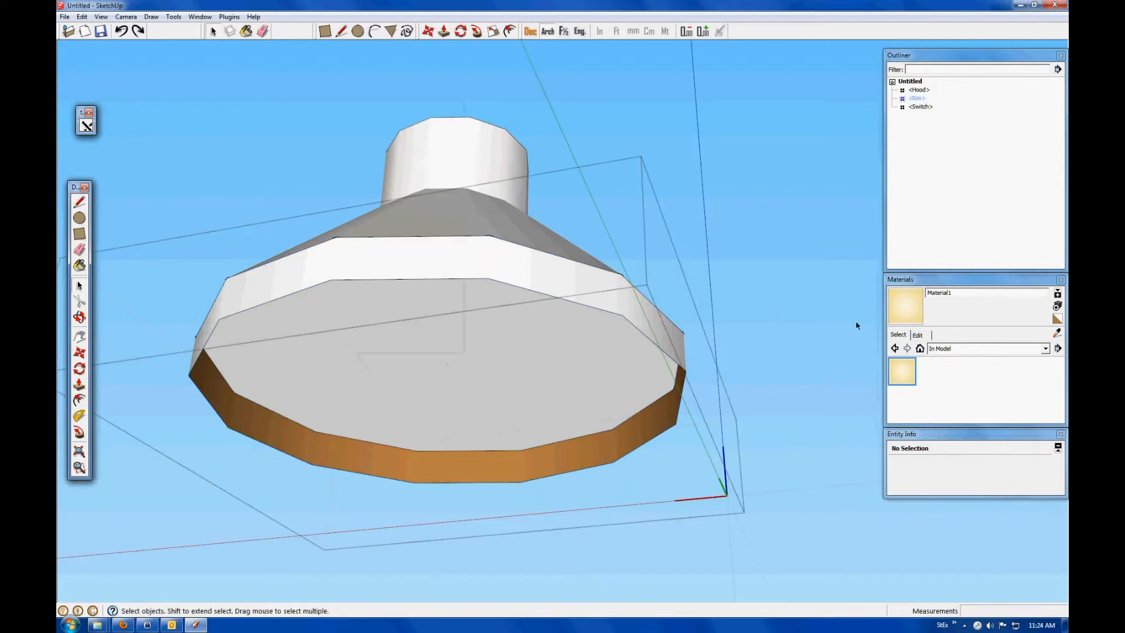
pyautogui.click(917, 316)
pyautogui.click(609, 380)
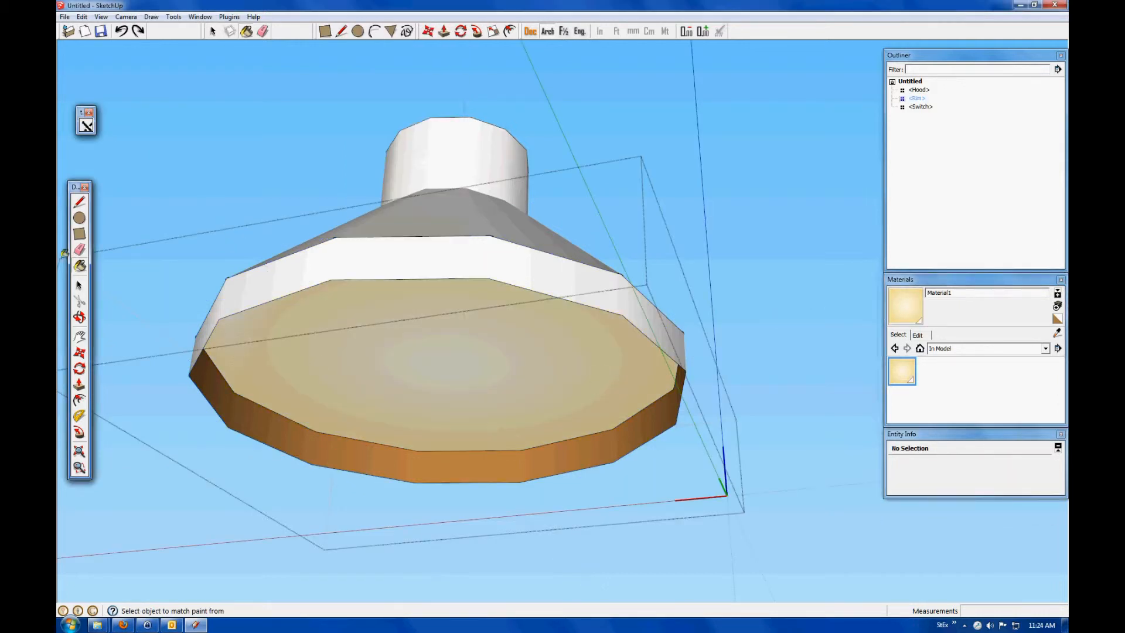
pyautogui.click(79, 285)
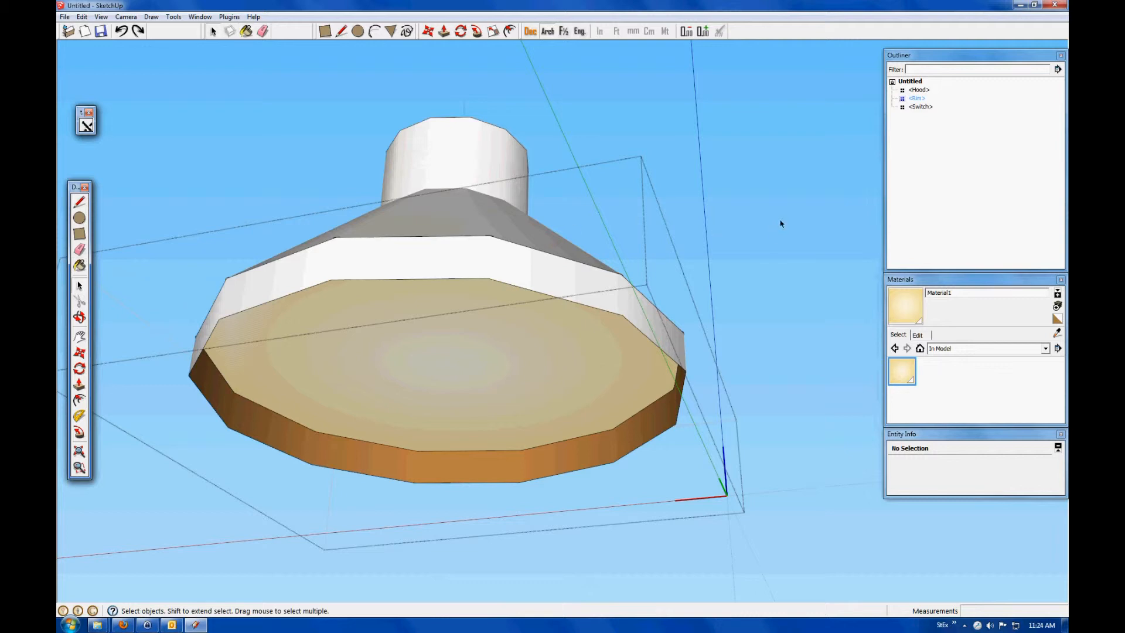
# - Rename the light material as Light/bright, reusing the texture file's name, and close the Rim component
pyautogui.click(917, 335)
pyautogui.moveTo(940, 442); pyautogui.dragTo(851, 450)
pyautogui.hotkey('ctrl', 'c')
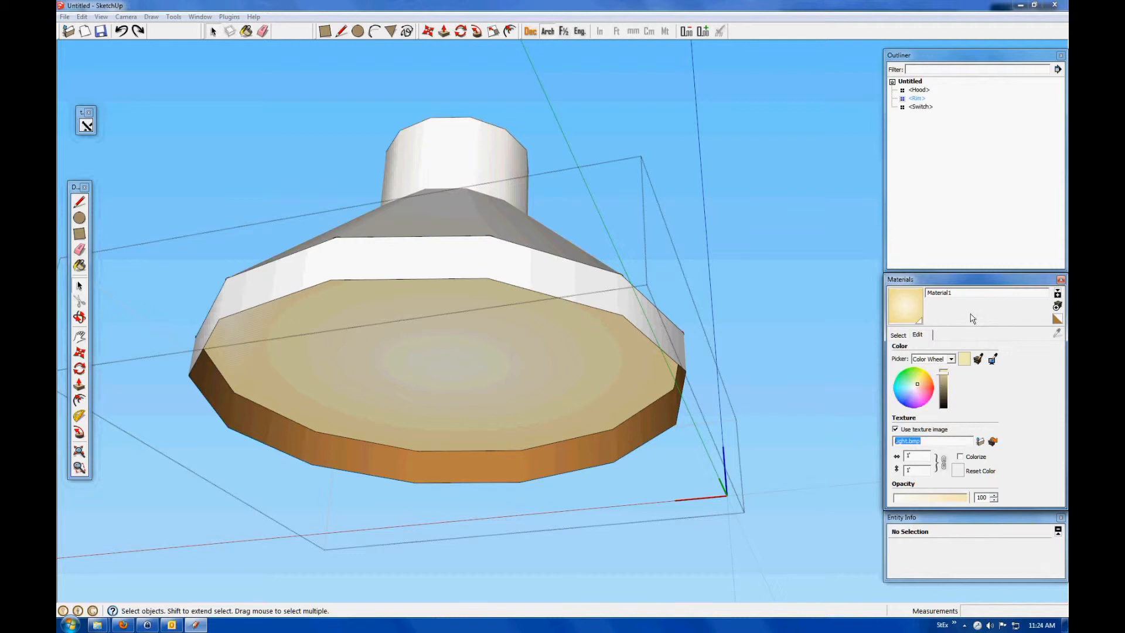
pyautogui.click(971, 296)
pyautogui.hotkey('ctrl', 'v')
pyautogui.press('BackSpace')
pyautogui.press('BackSpace')
pyautogui.press('BackSpace')
pyautogui.press('BackSpace')
pyautogui.click(828, 360)
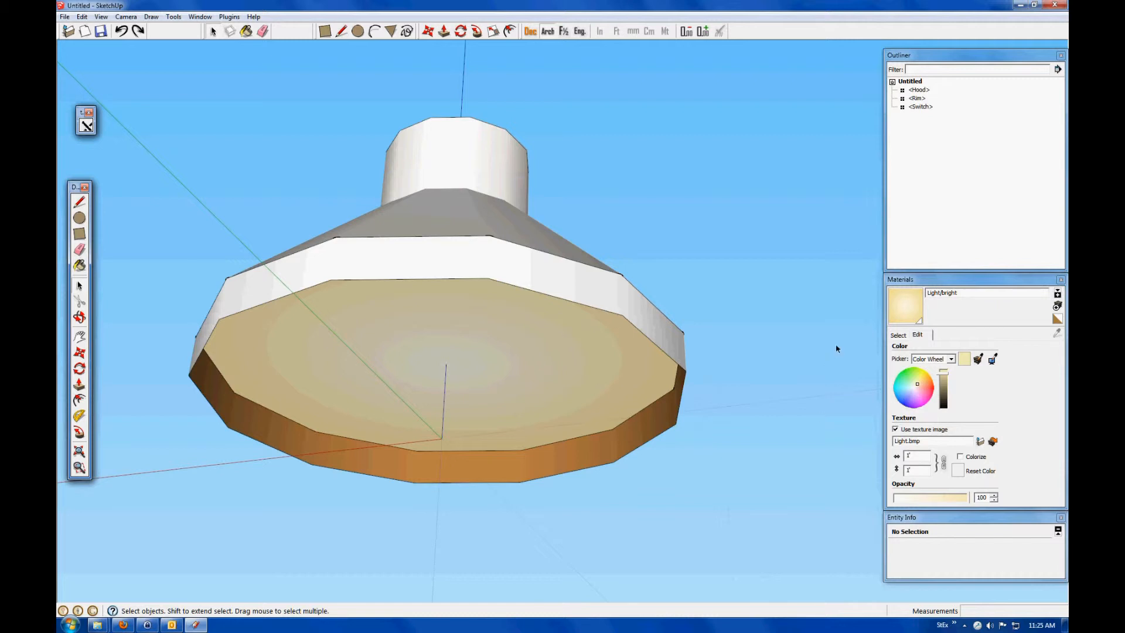
# - Start a second new material and load SLW_R_Off_White_C.bmp from the BMP Textures folder as its texture image
pyautogui.click(898, 334)
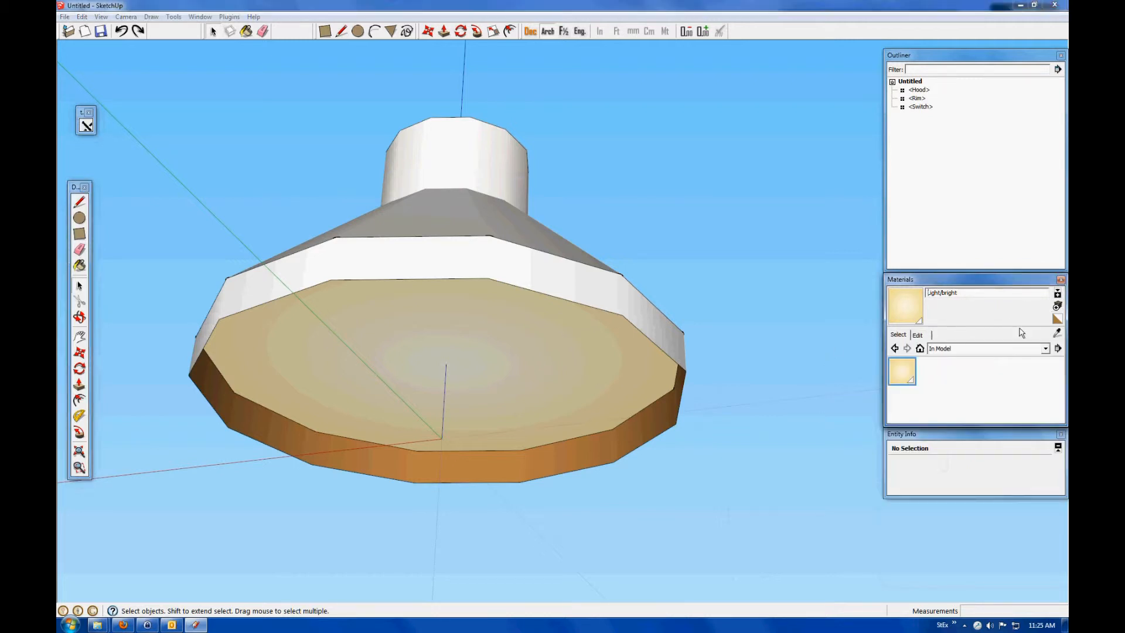
pyautogui.click(1062, 318)
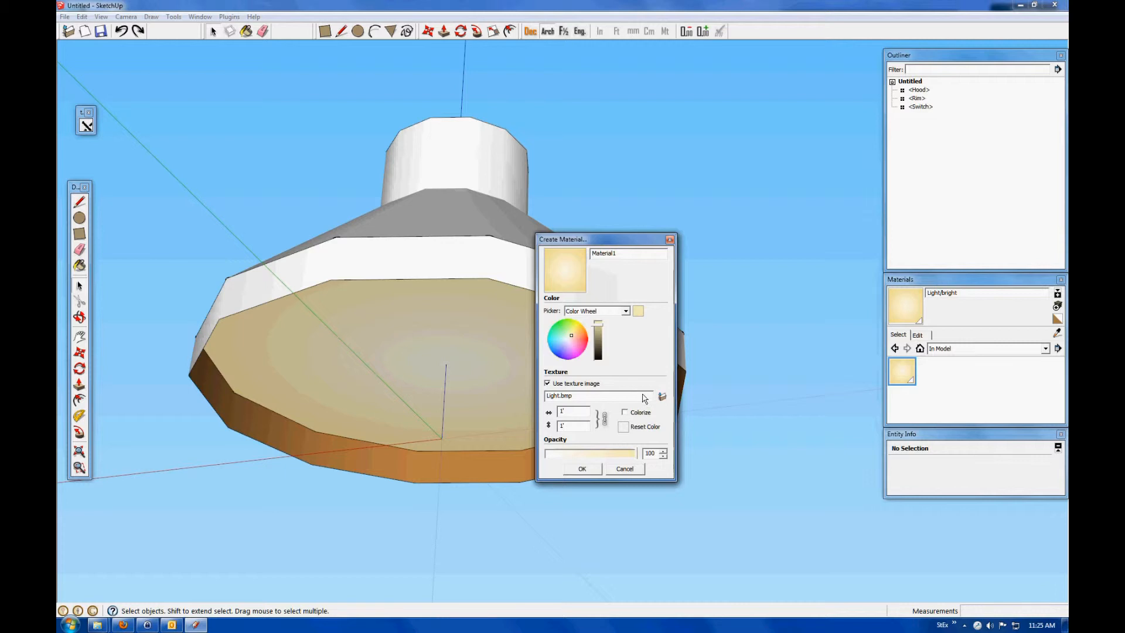
pyautogui.click(662, 396)
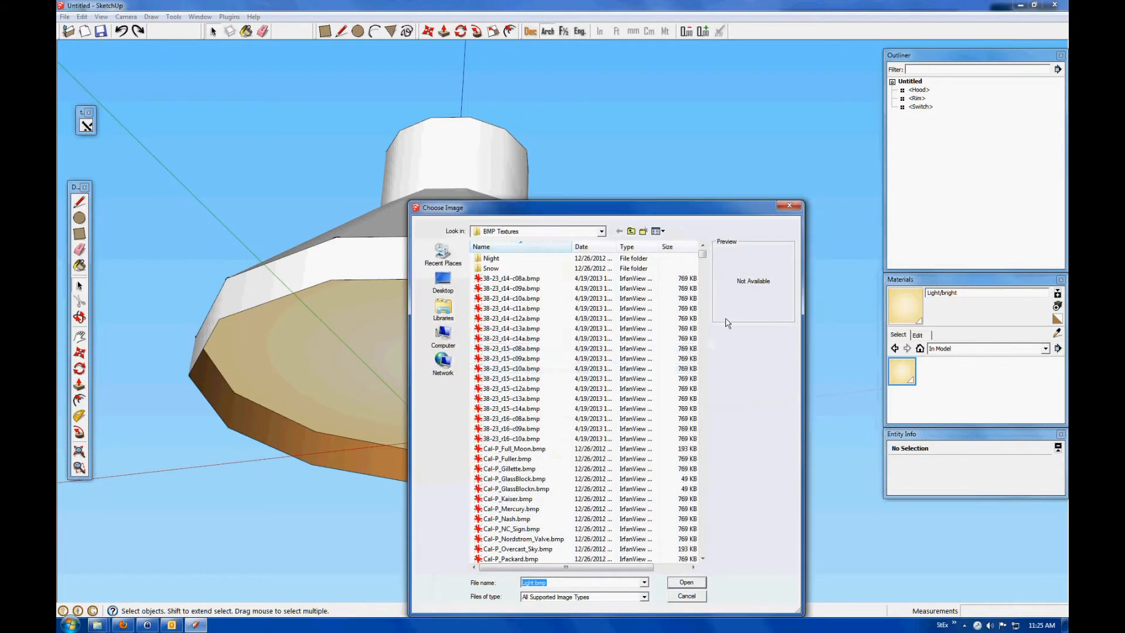
pyautogui.moveTo(703, 256); pyautogui.dragTo(704, 282)
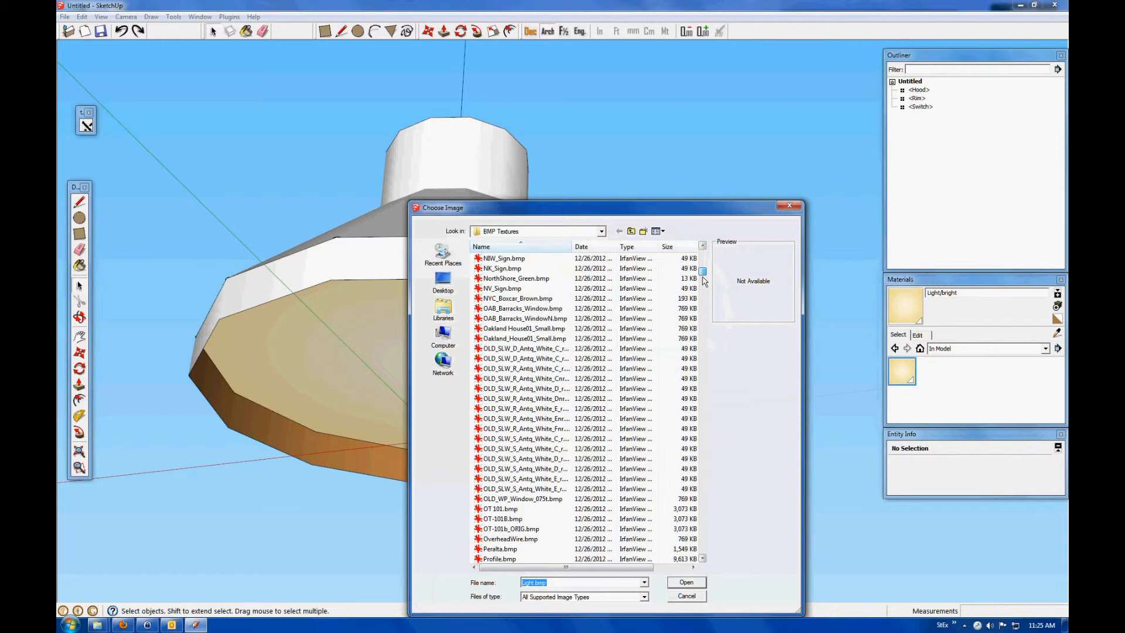
pyautogui.moveTo(704, 282); pyautogui.dragTo(685, 326)
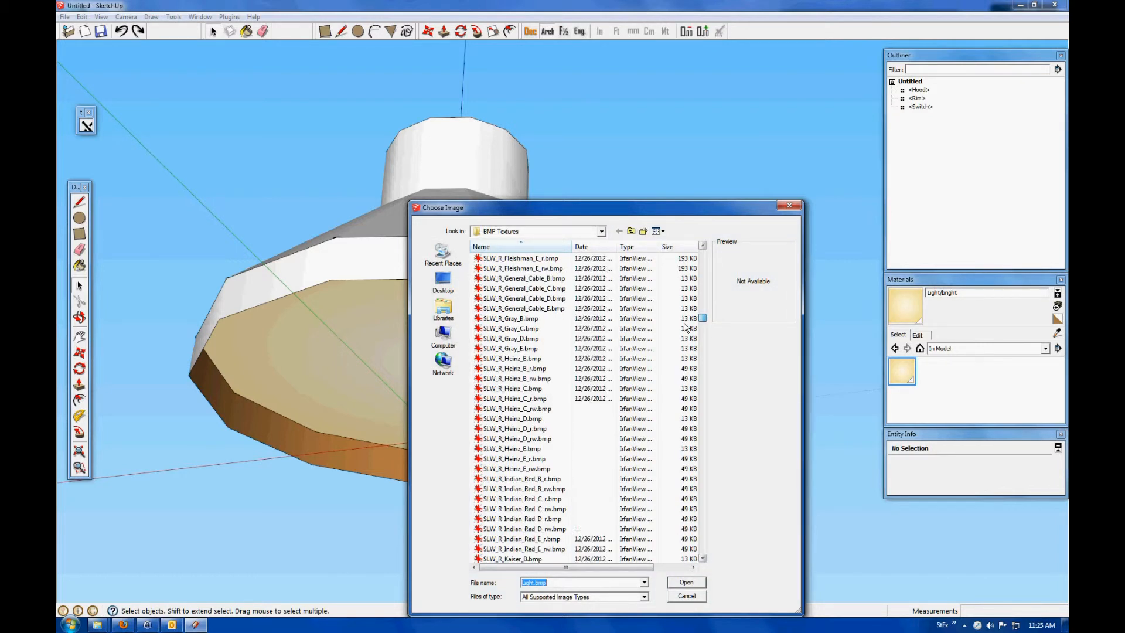
pyautogui.click(518, 331)
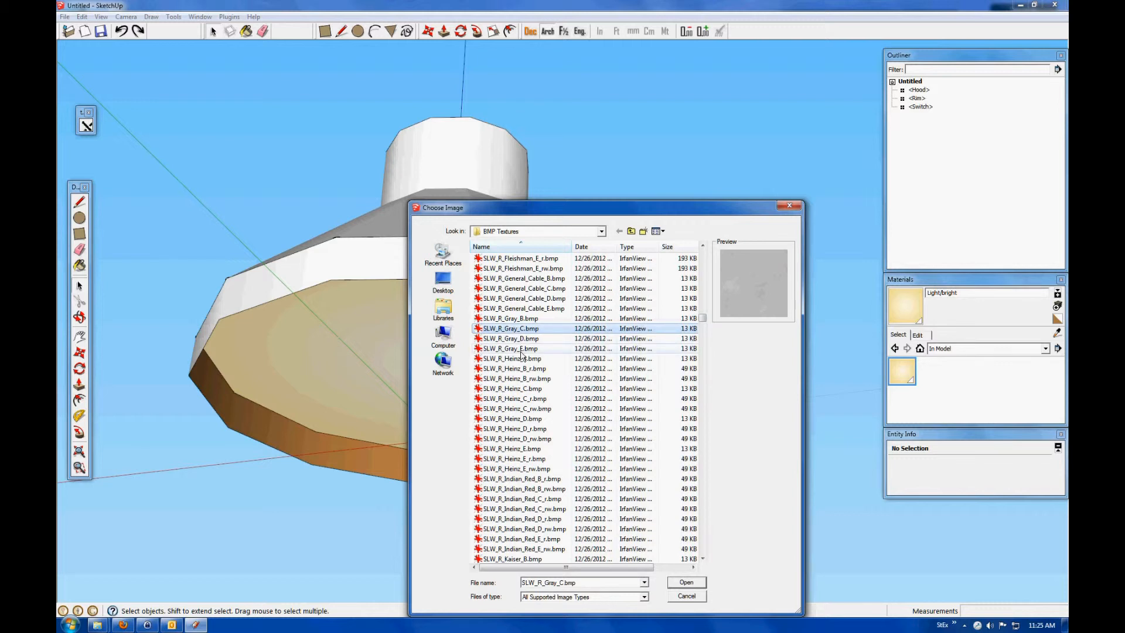
pyautogui.click(703, 326)
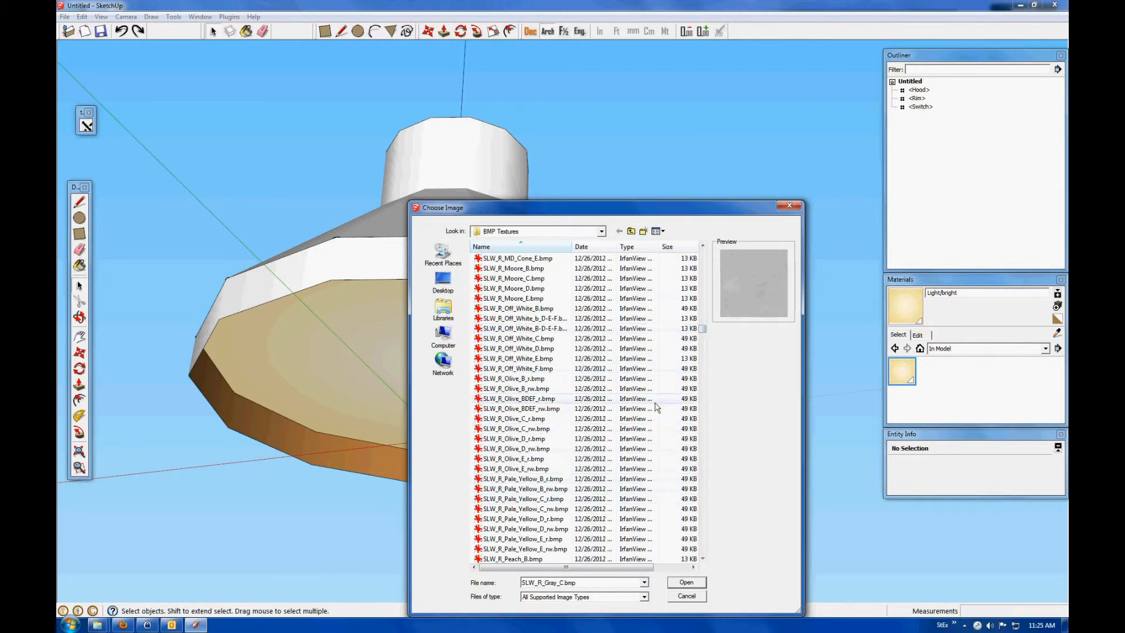
pyautogui.click(519, 338)
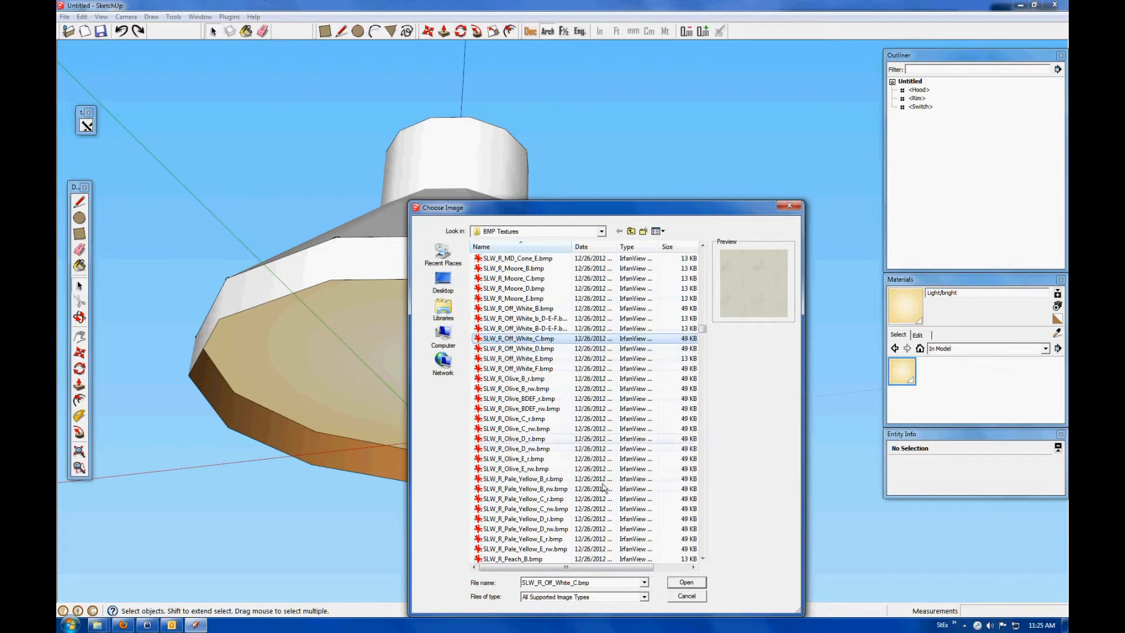
pyautogui.click(685, 584)
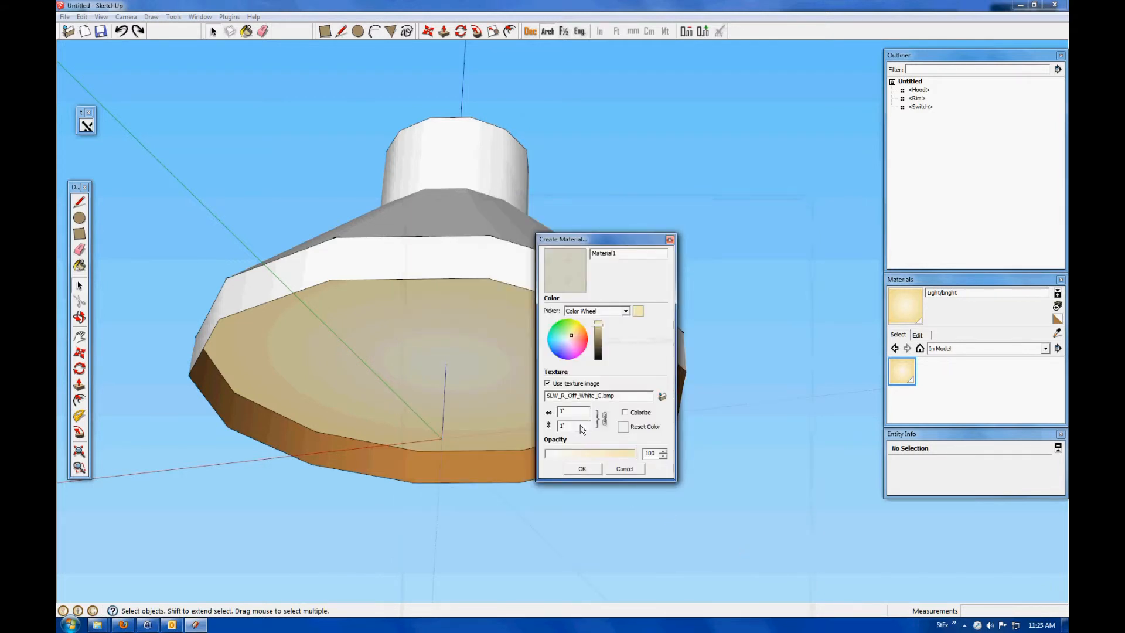
# - Name the new material SLW_R_Off_White_C after its texture file and finish creating it
pyautogui.moveTo(605, 399); pyautogui.dragTo(478, 419)
pyautogui.hotkey('ctrl', 'c')
pyautogui.doubleClick(628, 256)
pyautogui.hotkey('ctrl', 'v')
pyautogui.click(581, 469)
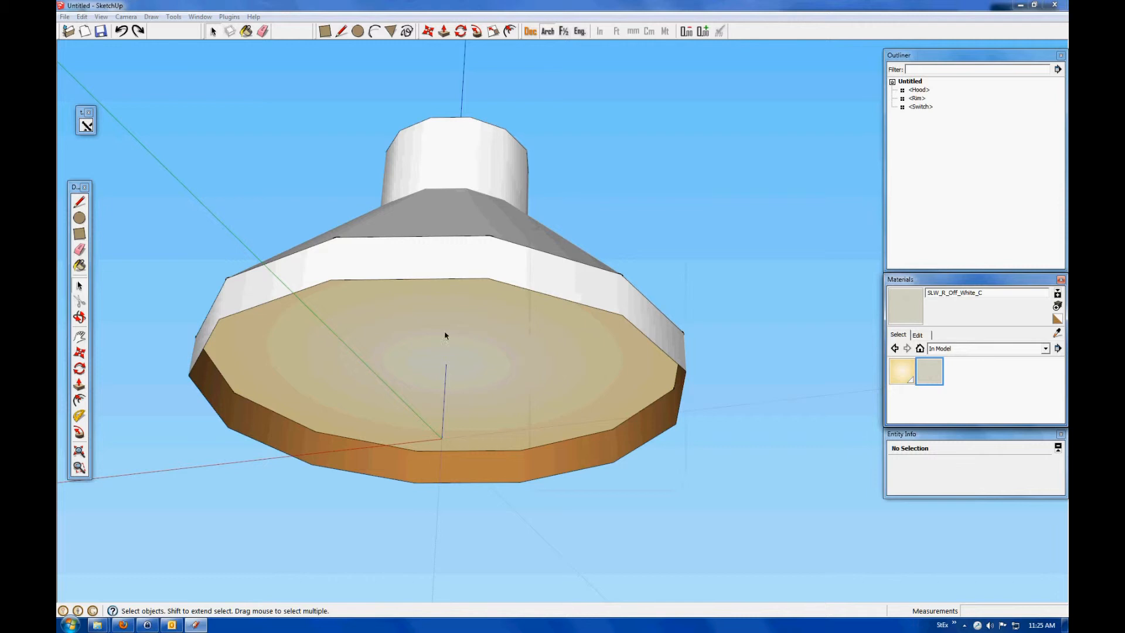
# - Paint the outer side of the Rim with SLW_R_Off_White_C inside its component and close the Rim
pyautogui.click(581, 287)
pyautogui.rightClick(579, 282)
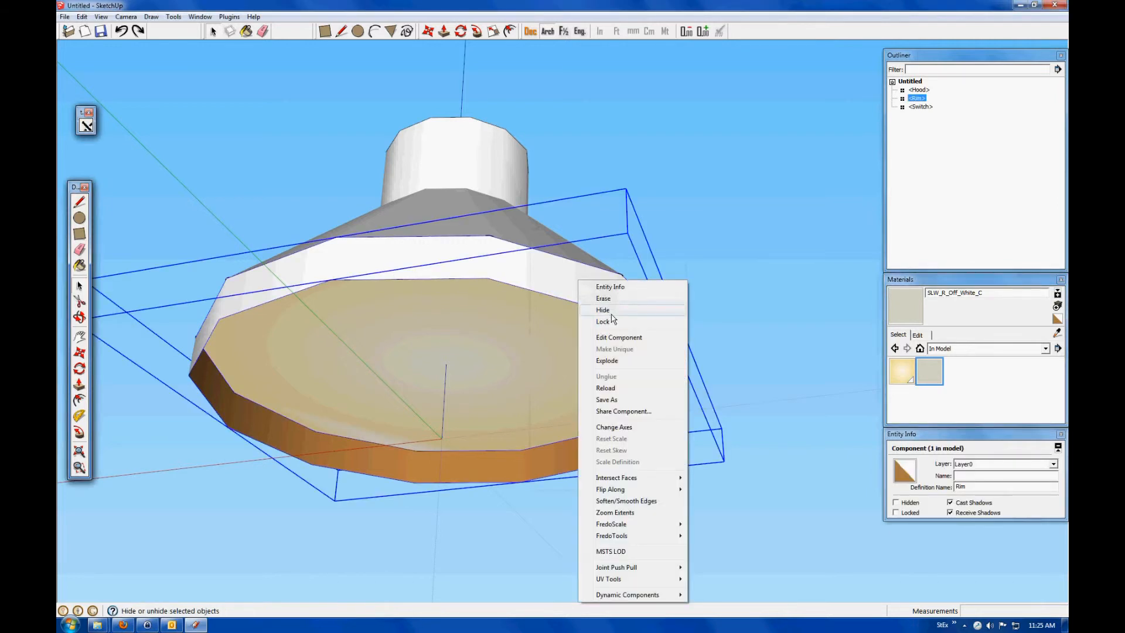
pyautogui.click(615, 338)
pyautogui.press('b')
pyautogui.click(601, 300)
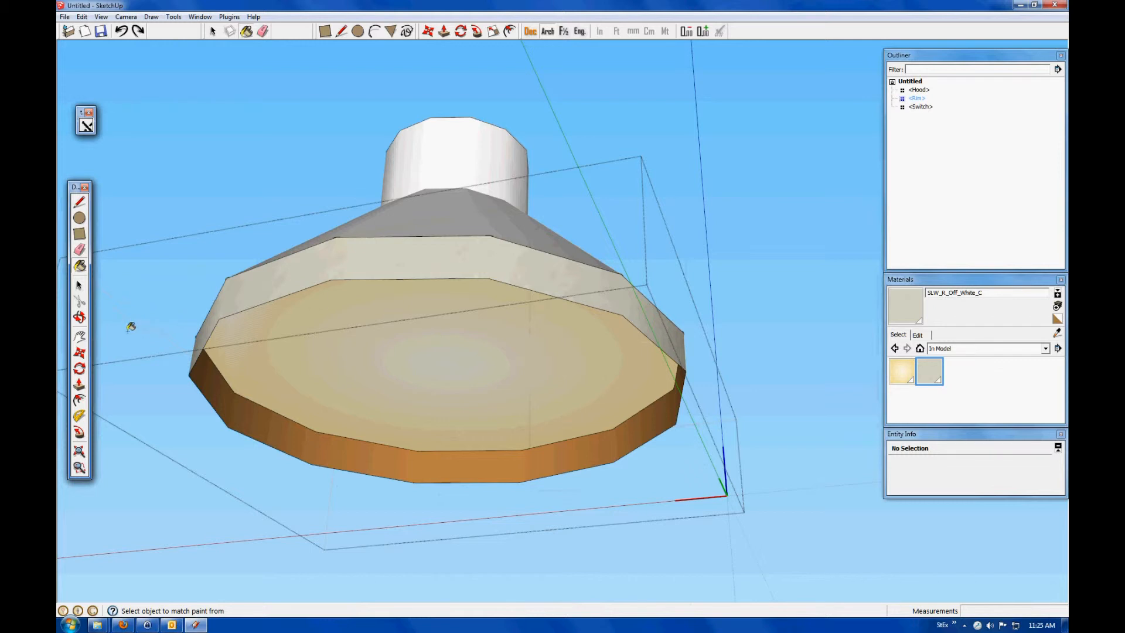
pyautogui.click(79, 317)
pyautogui.moveTo(263, 285); pyautogui.dragTo(354, 454)
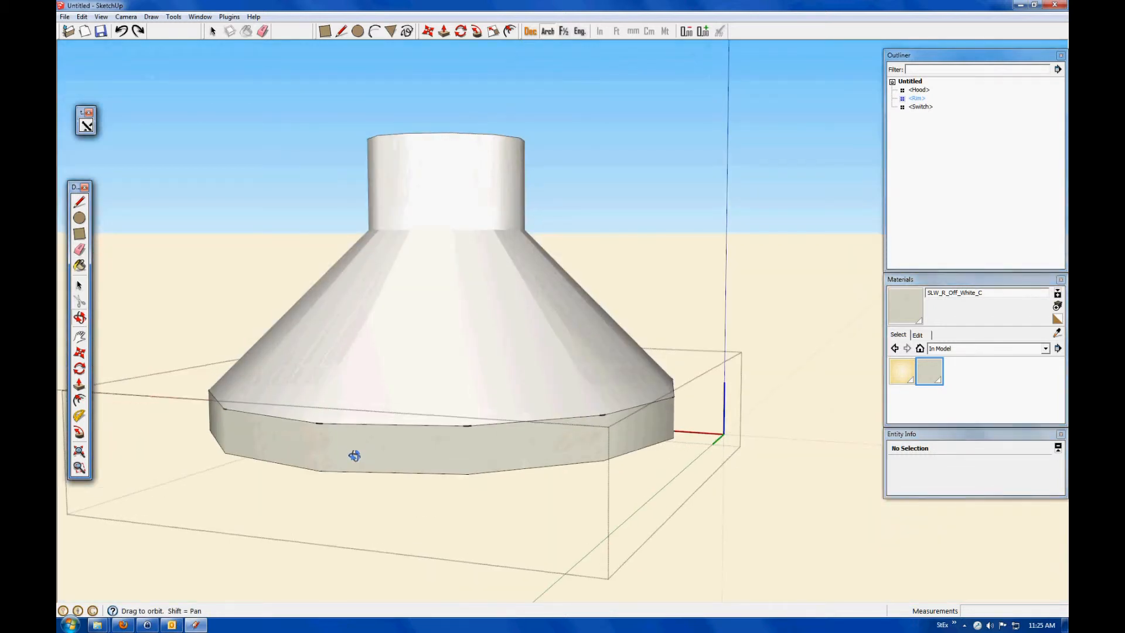
pyautogui.click(79, 285)
pyautogui.click(166, 296)
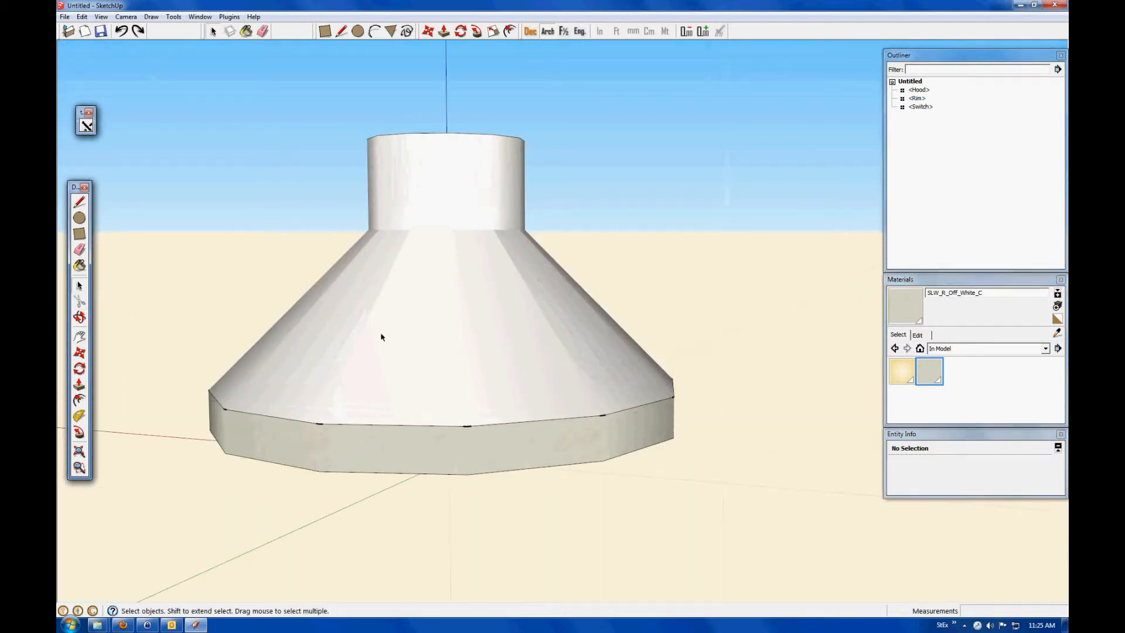
# - Paint the sloped surface of the Hood with SLW_R_Off_White_C inside its component and close the Hood
pyautogui.rightClick(389, 337)
pyautogui.click(429, 70)
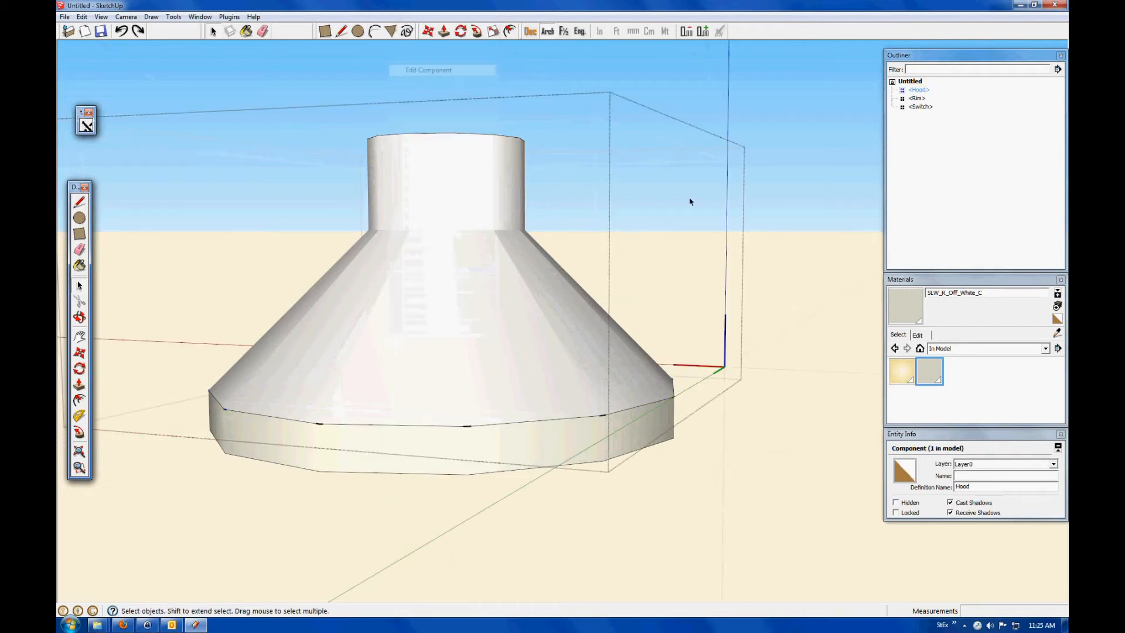
pyautogui.click(923, 318)
pyautogui.click(527, 349)
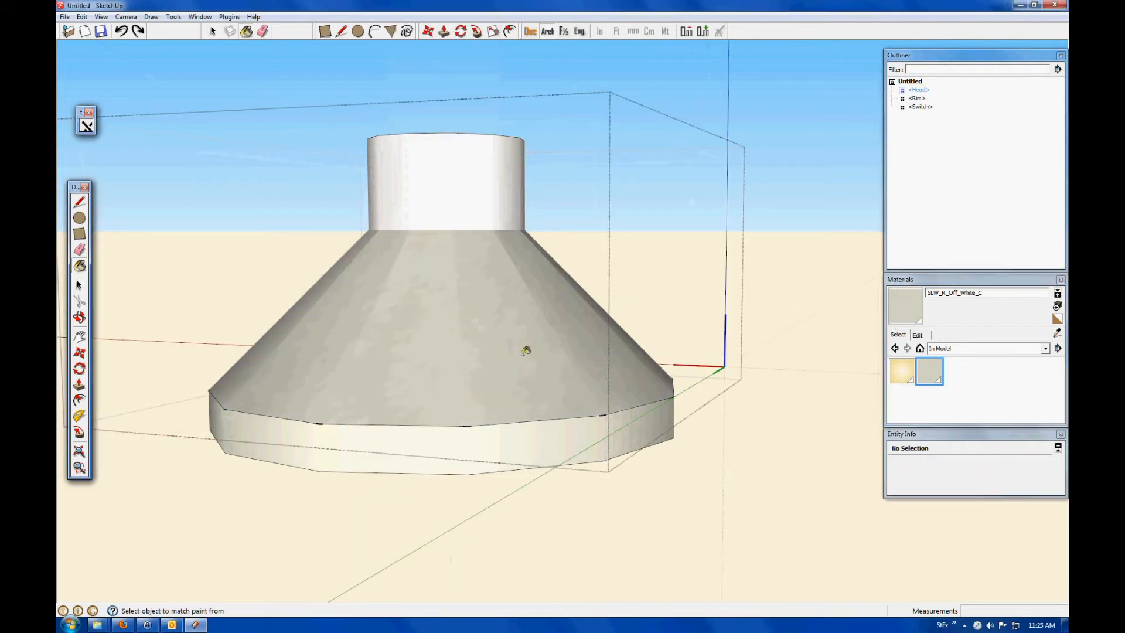
pyautogui.click(86, 285)
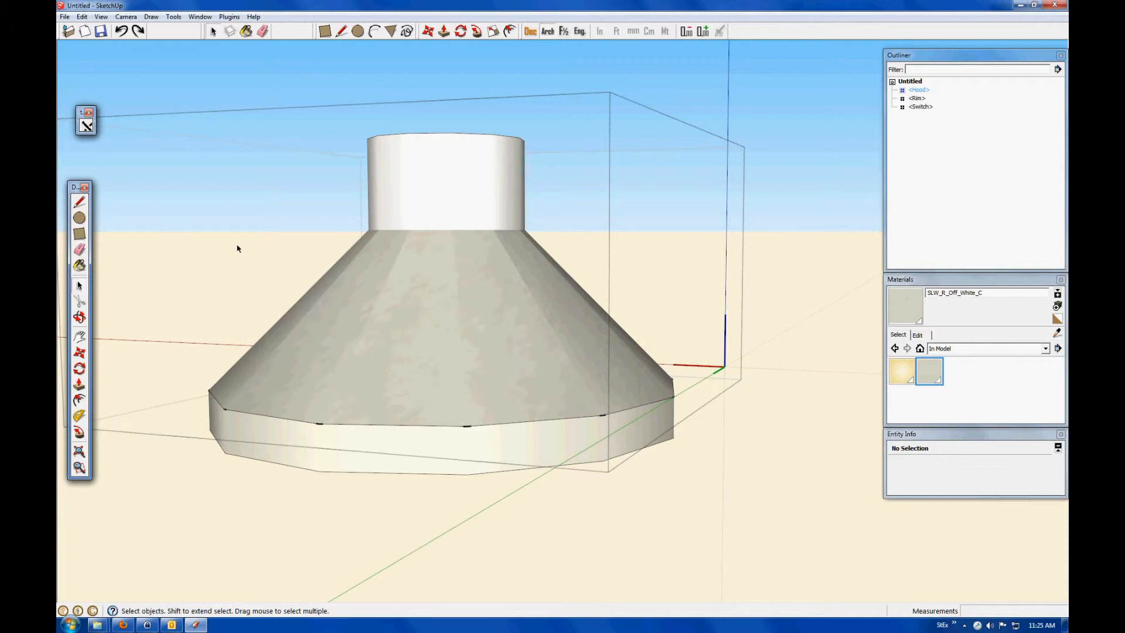
pyautogui.click(813, 249)
# - Combine the Hood and the Switch into one new component
pyautogui.rightClick(490, 199)
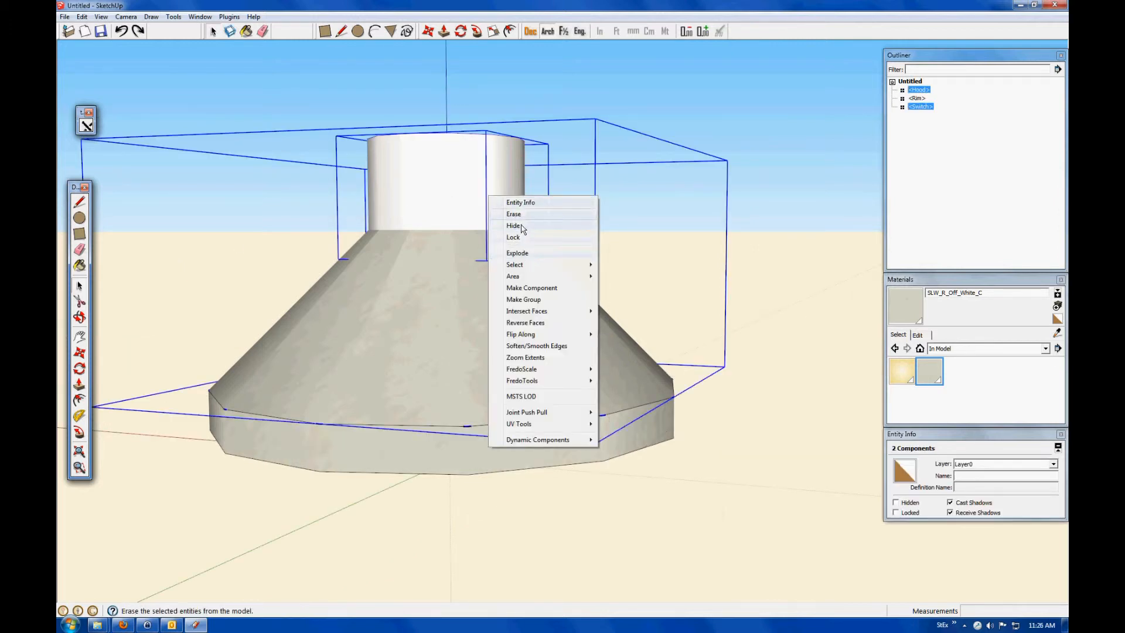
pyautogui.click(522, 288)
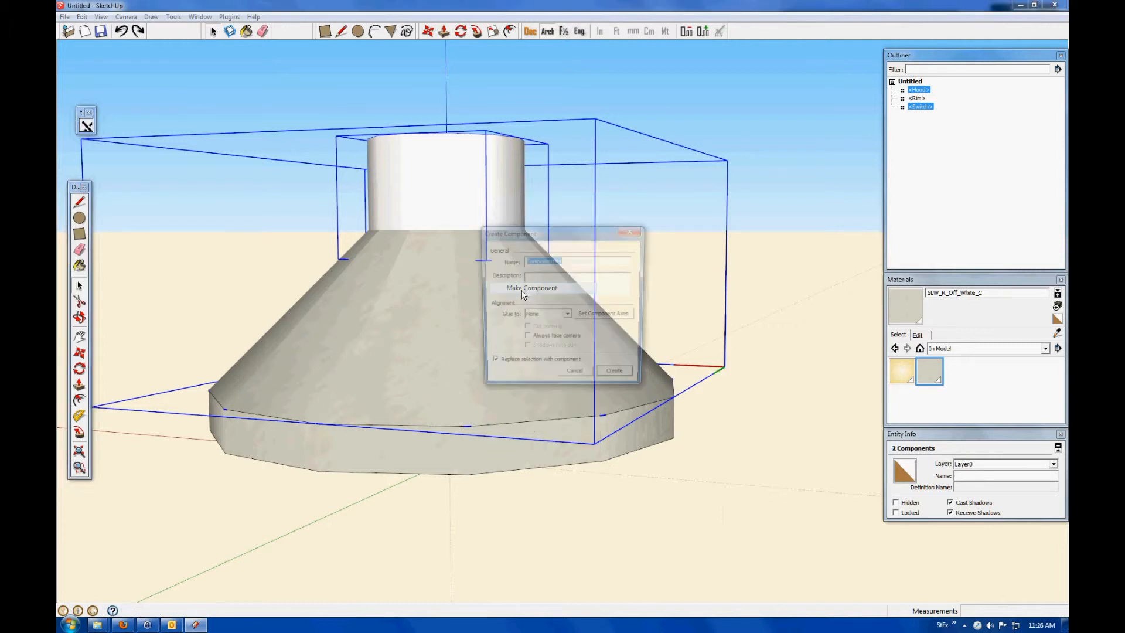
pyautogui.click(613, 377)
# - Open the combined Hood and Switch component for editing and paint the whole Switch with SLW_R_Off_White_C
pyautogui.rightClick(479, 199)
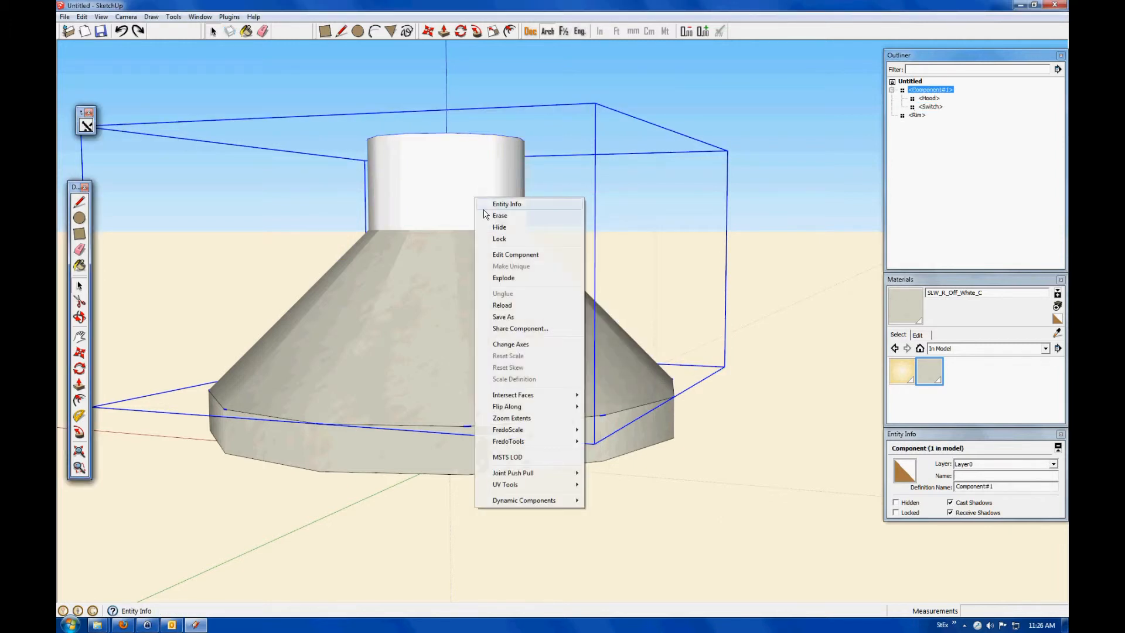
pyautogui.click(502, 254)
pyautogui.click(911, 306)
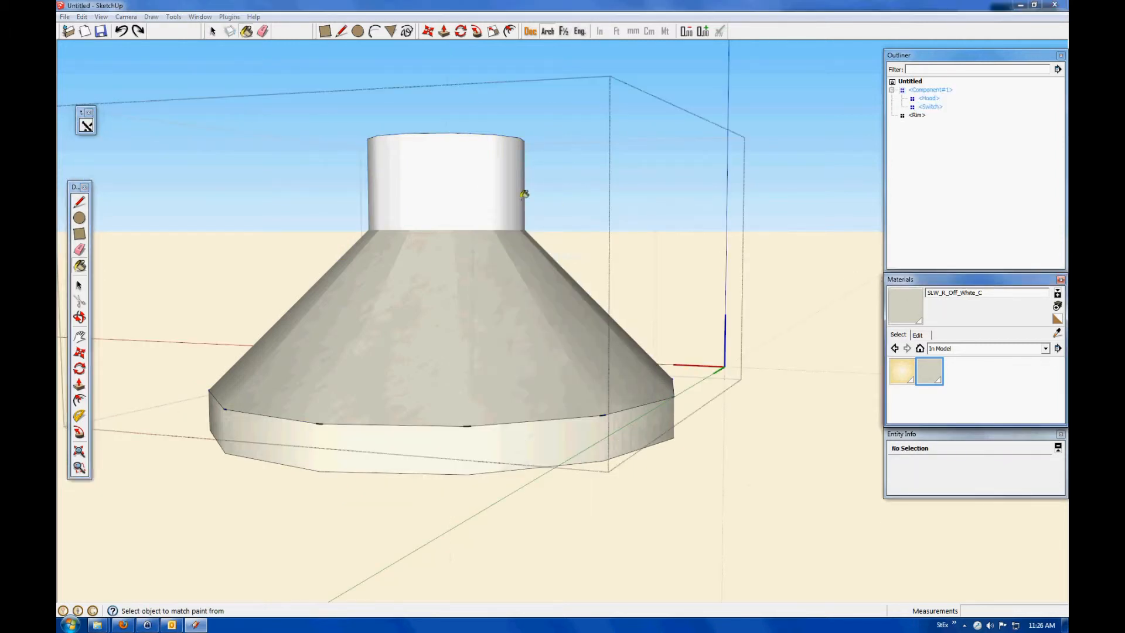
pyautogui.click(501, 209)
pyautogui.click(79, 316)
pyautogui.moveTo(437, 210); pyautogui.dragTo(464, 417)
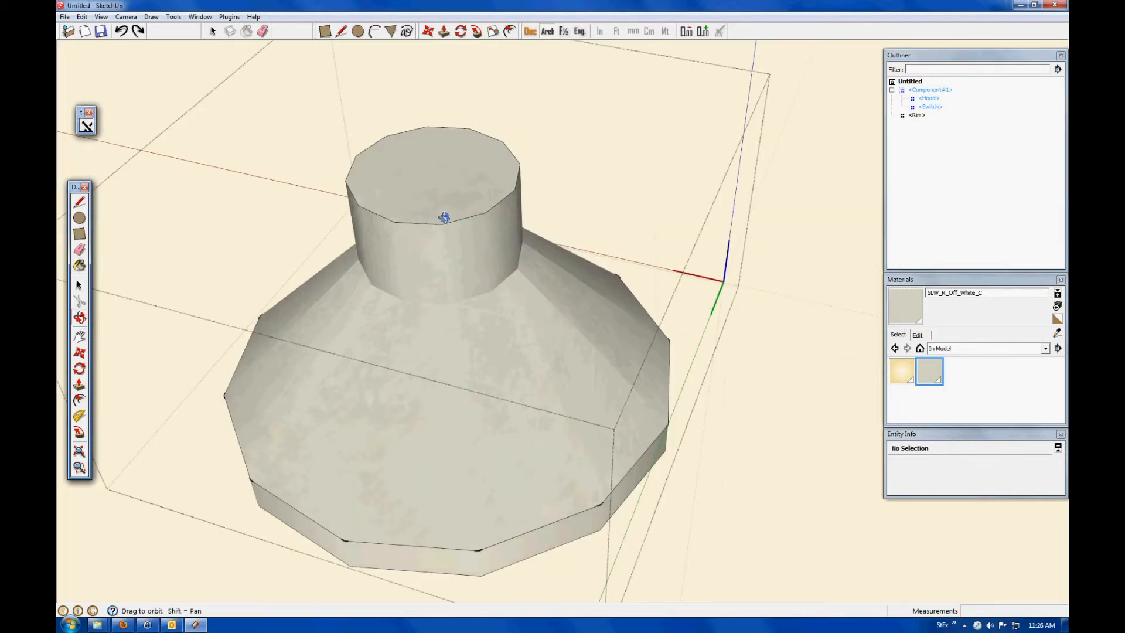
# - Reset the whole Switch component to the Default material
pyautogui.click(79, 285)
pyautogui.click(417, 239)
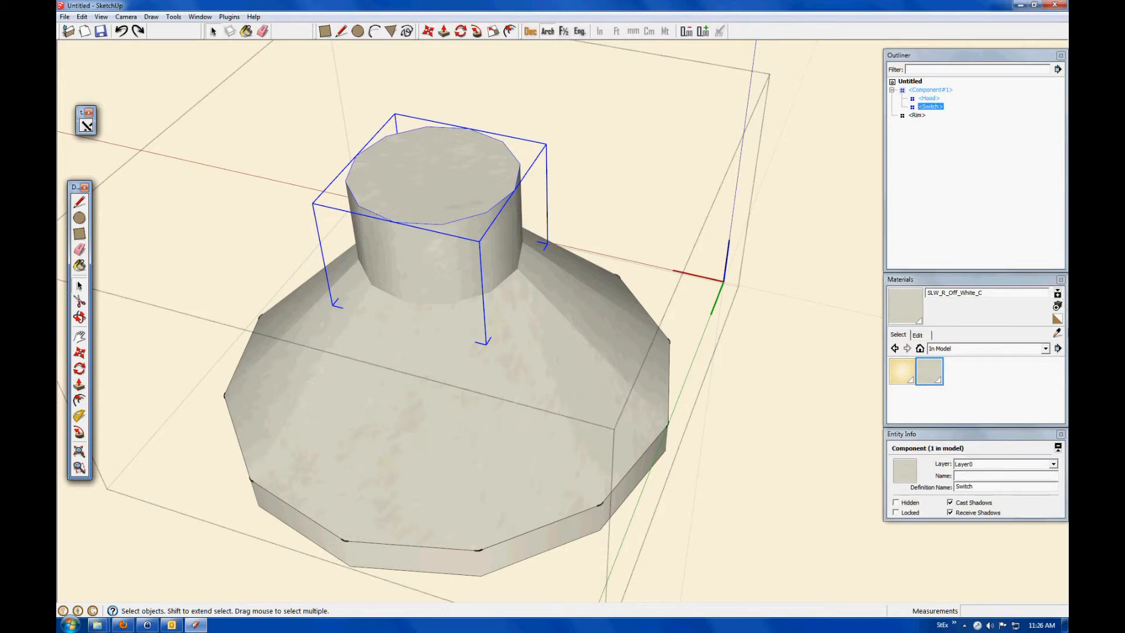
pyautogui.click(1057, 319)
pyautogui.click(457, 245)
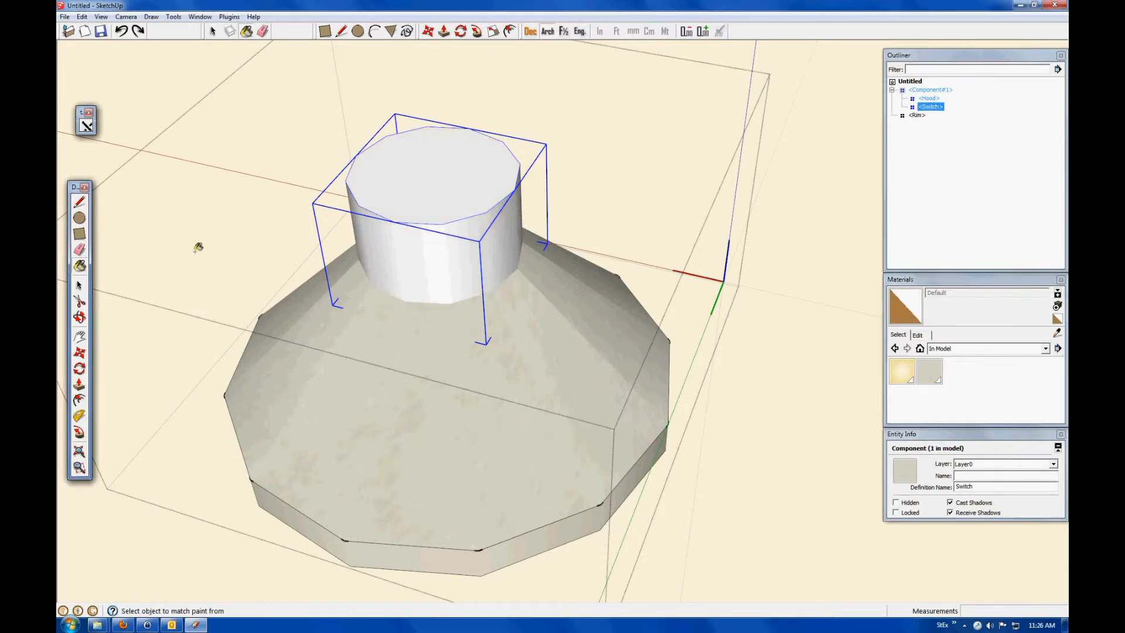
# - Paint the top and side faces of the Switch with SLW_R_Off_White_C inside its component and close both nested components
pyautogui.click(79, 285)
pyautogui.rightClick(414, 227)
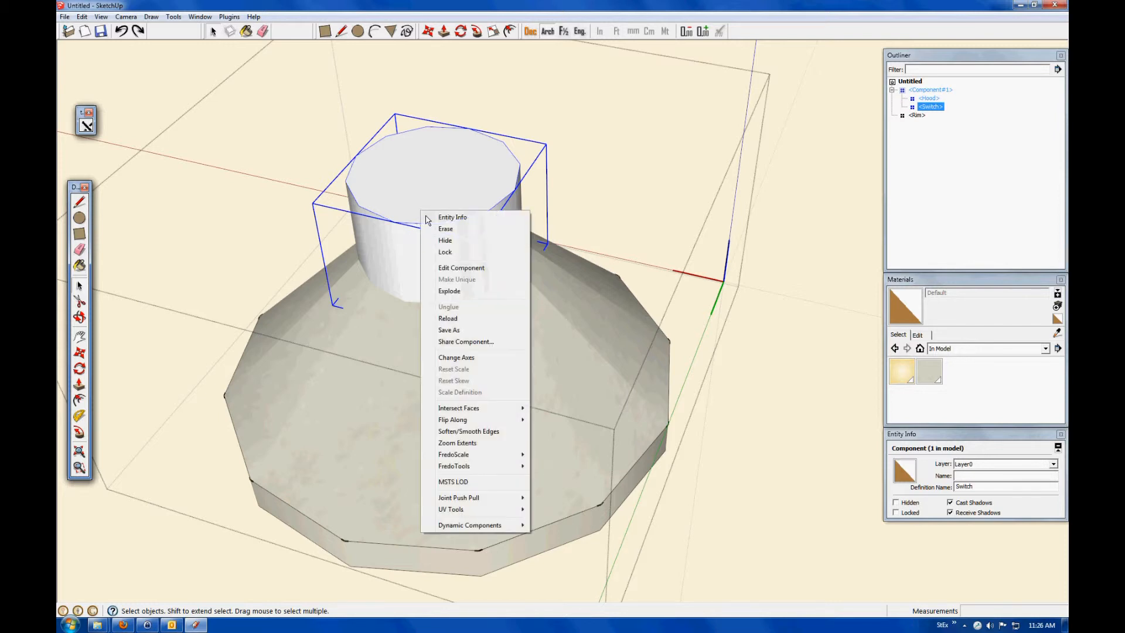
pyautogui.click(460, 267)
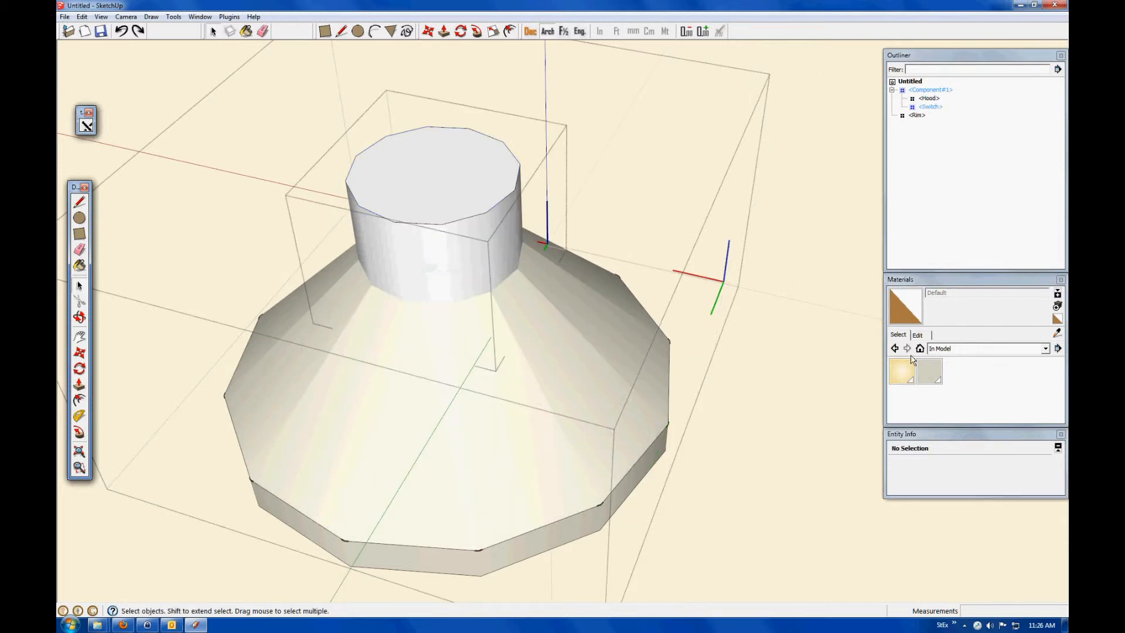
pyautogui.click(932, 375)
pyautogui.click(478, 177)
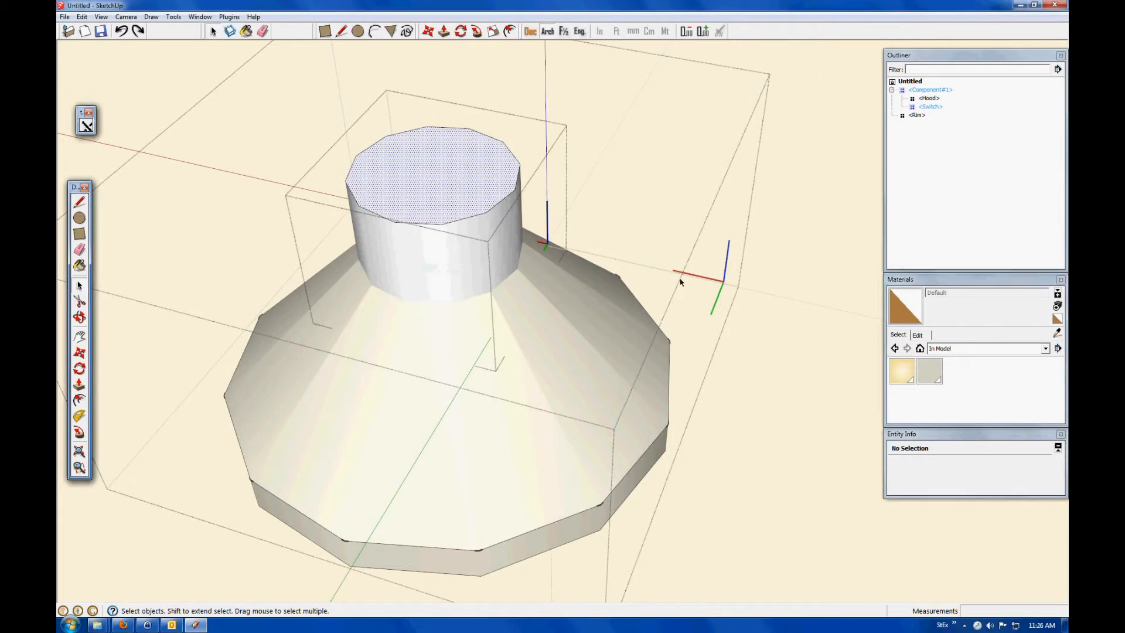
pyautogui.click(929, 372)
pyautogui.click(479, 208)
pyautogui.click(469, 247)
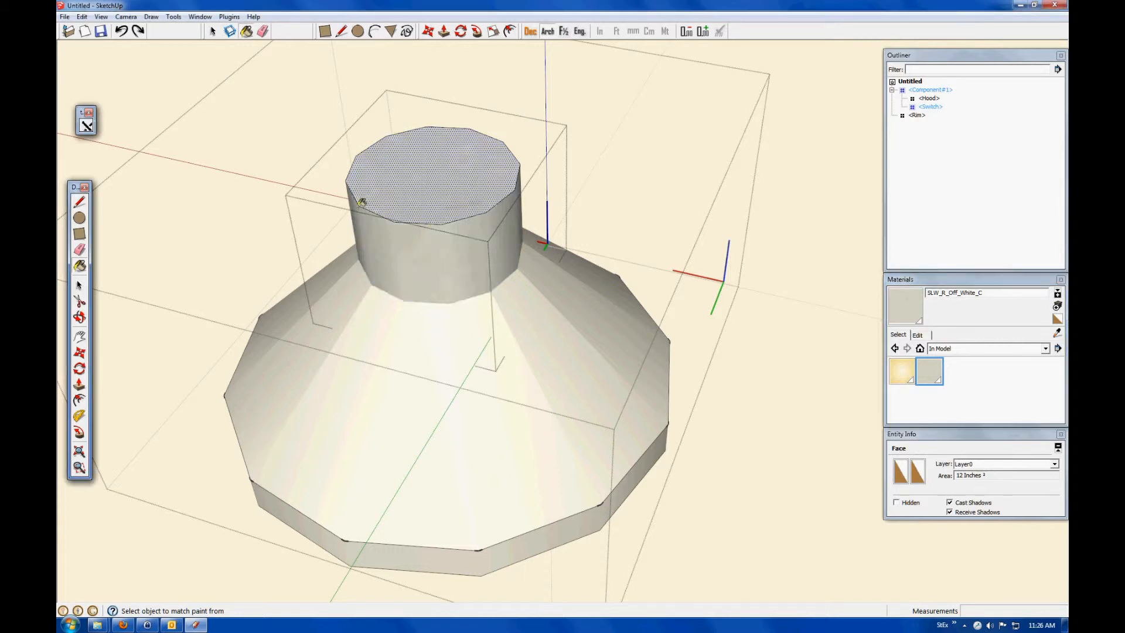
pyautogui.click(79, 285)
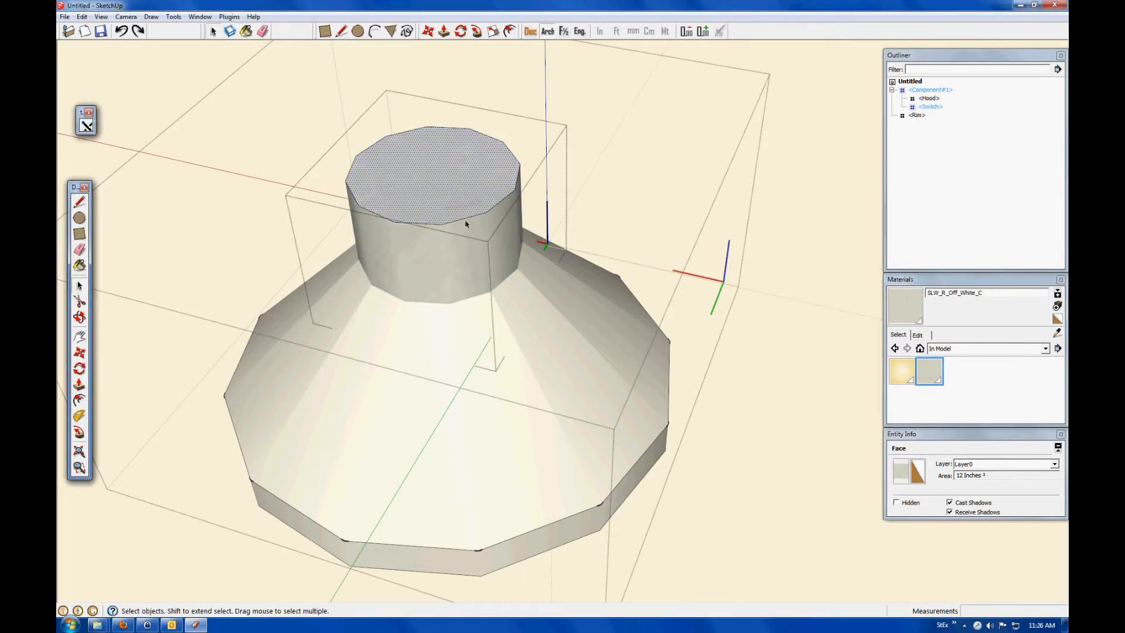
pyautogui.scroll(-5, 820, 234)
pyautogui.click(764, 195)
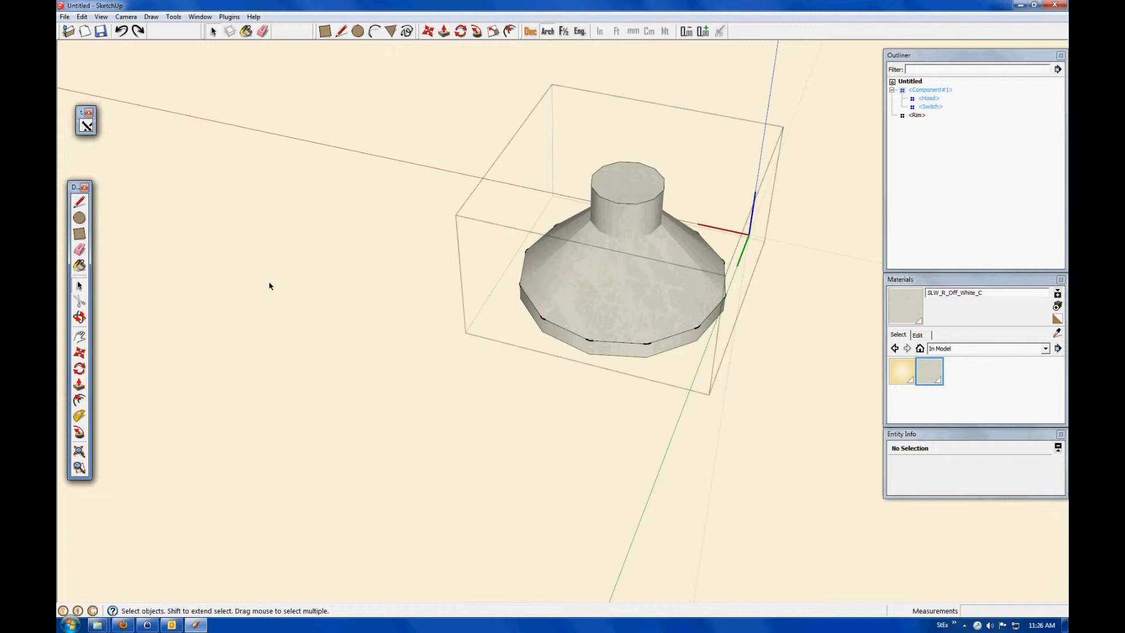
pyautogui.click(401, 125)
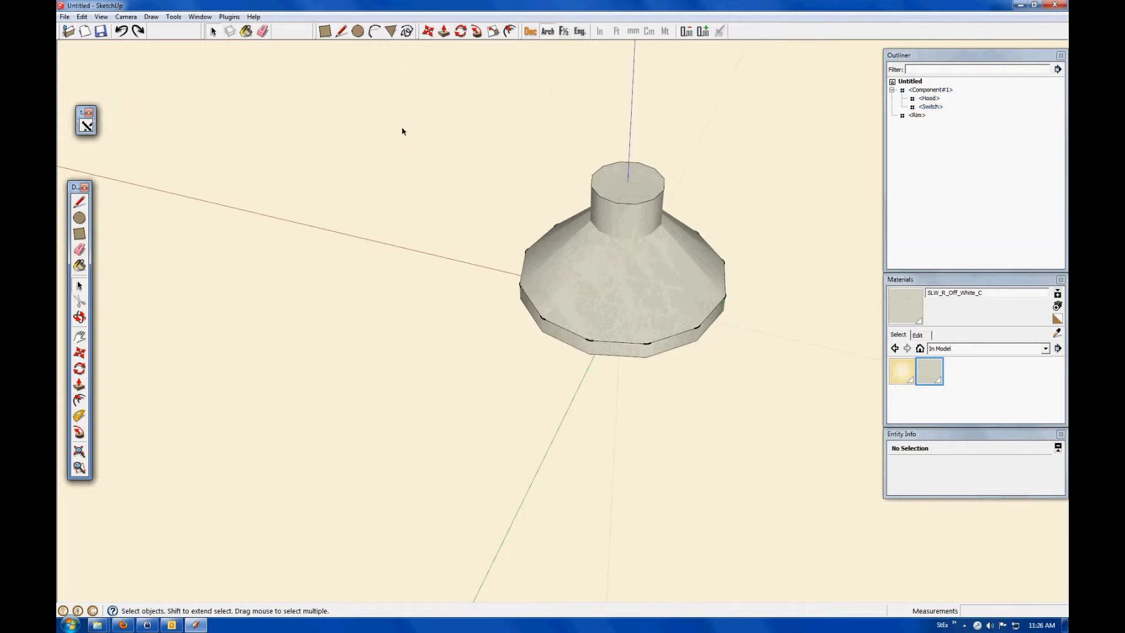
# - Combine the Rim and the Hood-and-Switch component into one component named Lamp
pyautogui.moveTo(450, 121); pyautogui.dragTo(813, 438)
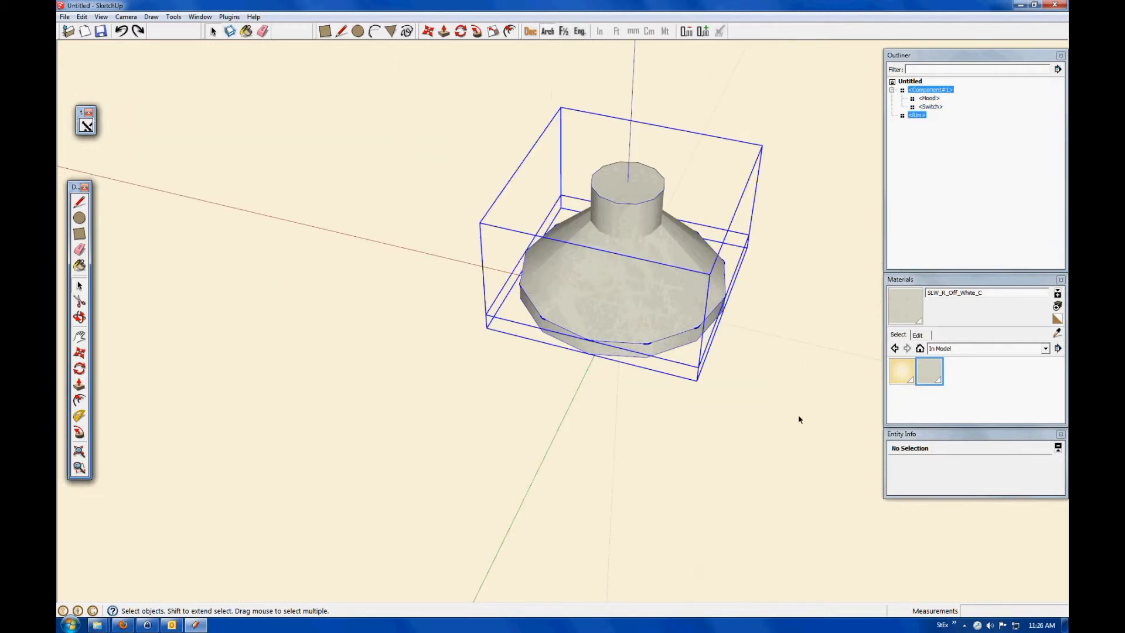
pyautogui.press('g')
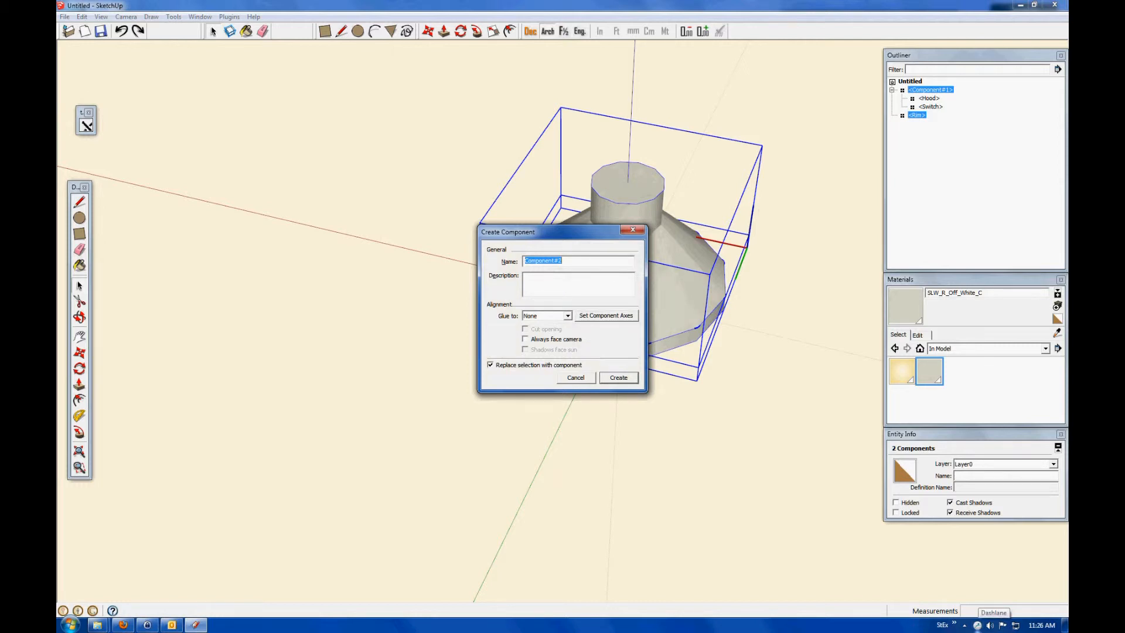
pyautogui.write('Lam')
pyautogui.click(625, 380)
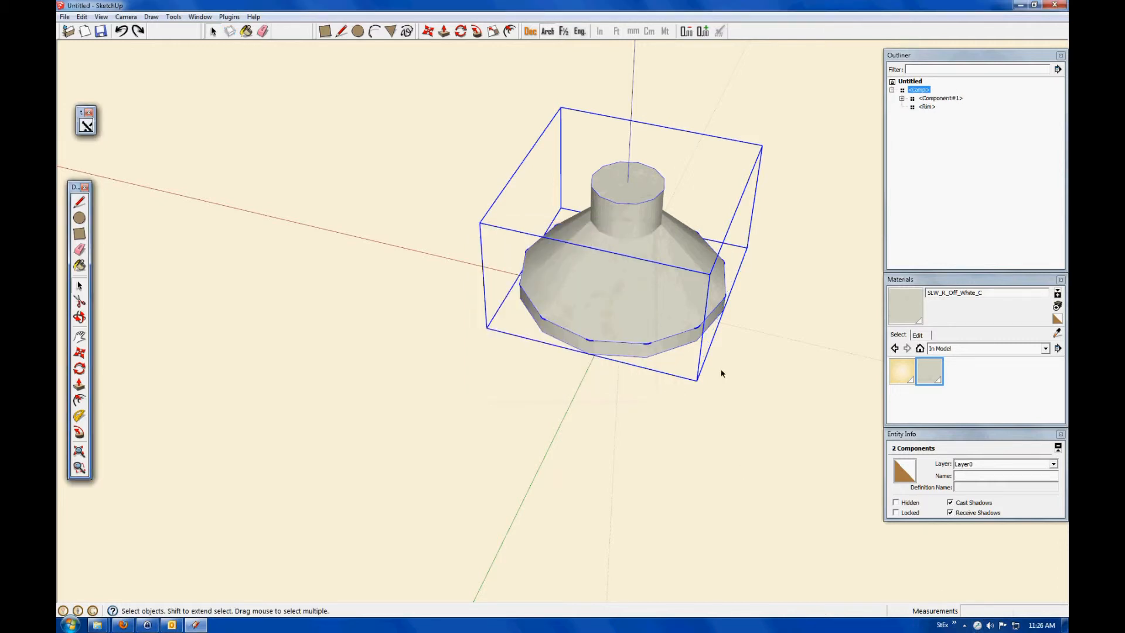
# - Explode the nested Component#1 inside the Lamp and close the Lamp
pyautogui.click(901, 99)
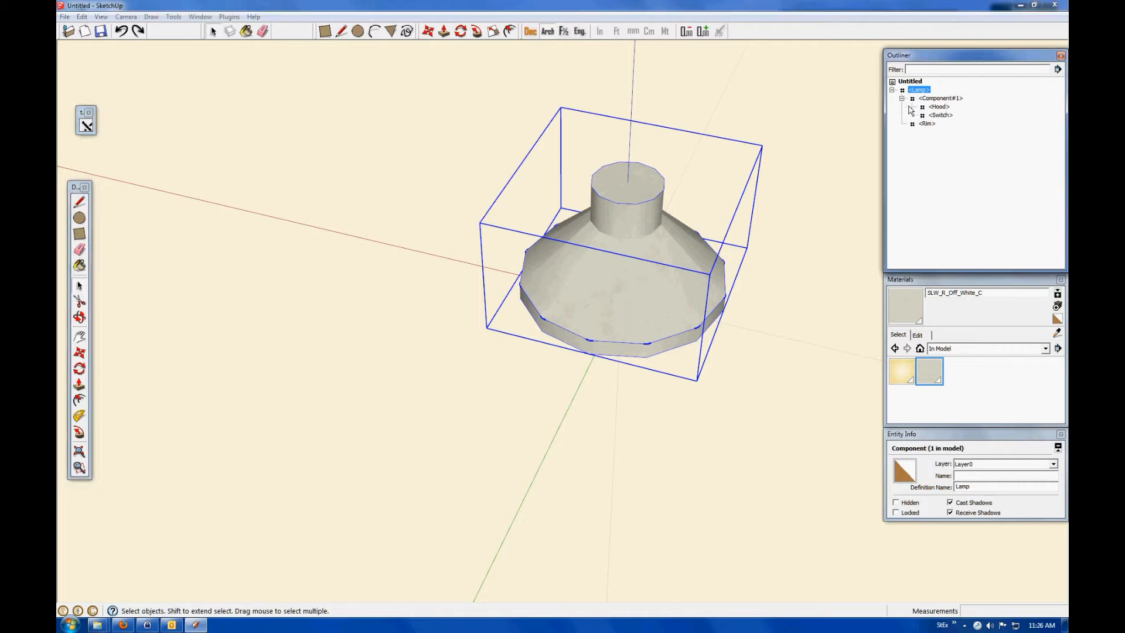
pyautogui.click(953, 99)
pyautogui.rightClick(954, 99)
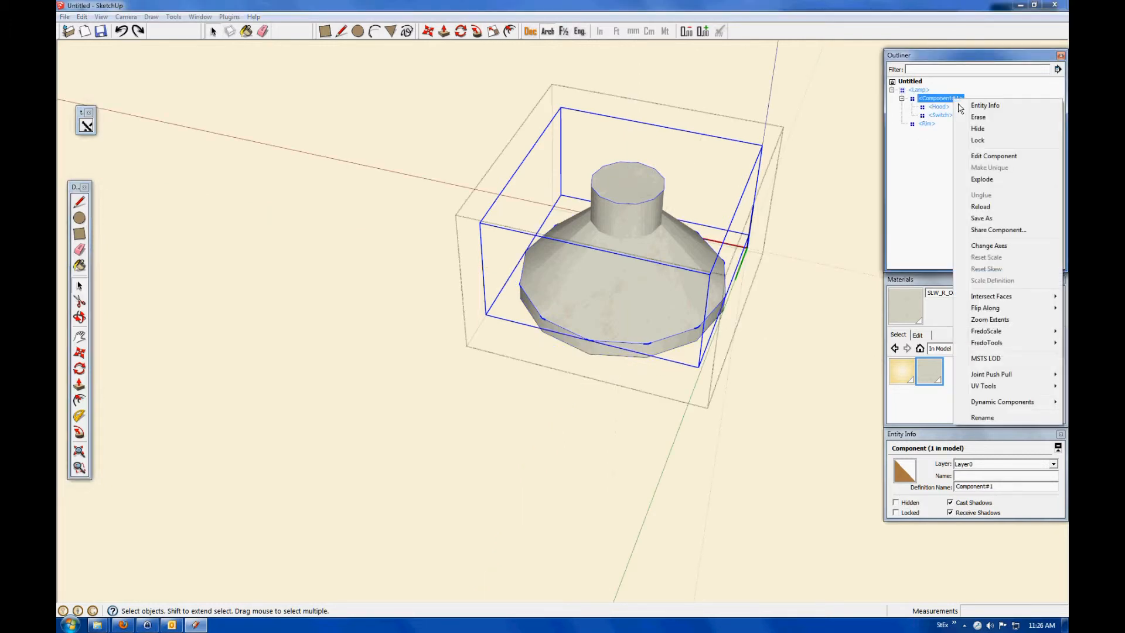
pyautogui.click(984, 180)
pyautogui.click(402, 271)
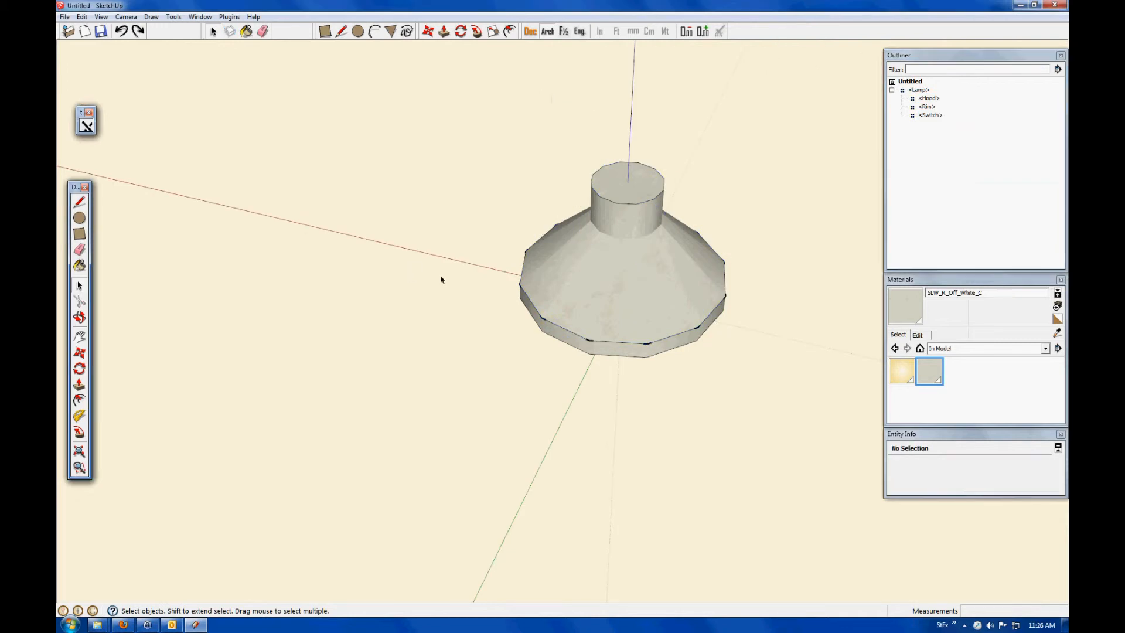
# - Open the Lamp for editing from its underside and hide the Rim
pyautogui.click(79, 317)
pyautogui.moveTo(562, 316); pyautogui.dragTo(591, 69)
pyautogui.moveTo(671, 311); pyautogui.dragTo(624, 76)
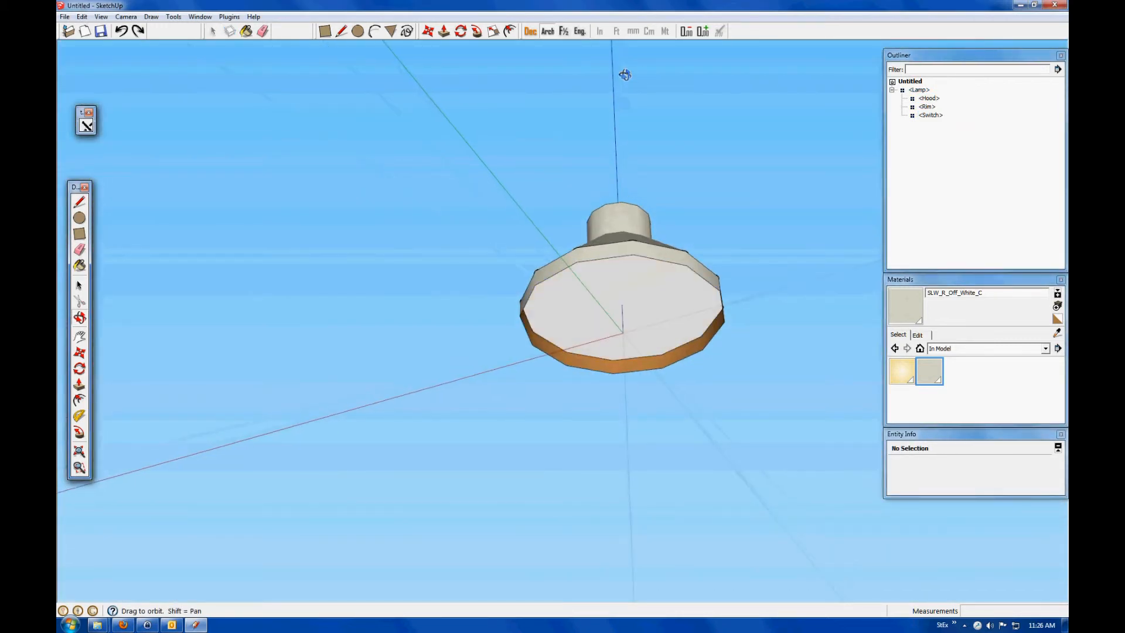
pyautogui.click(79, 286)
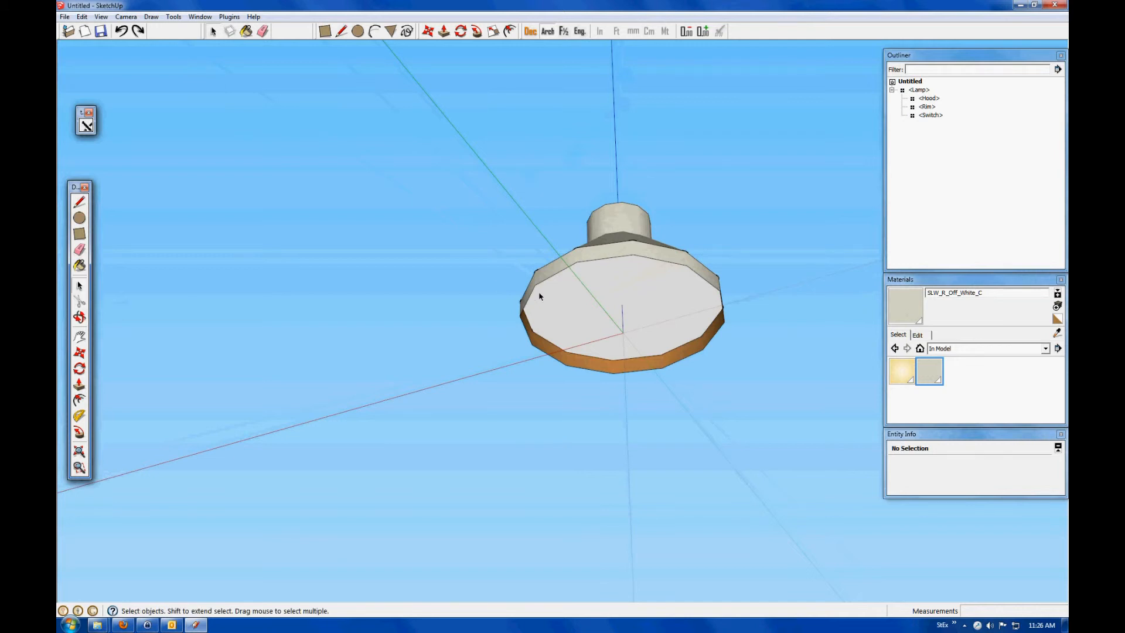
pyautogui.scroll(2, 593, 299)
pyautogui.click(601, 299)
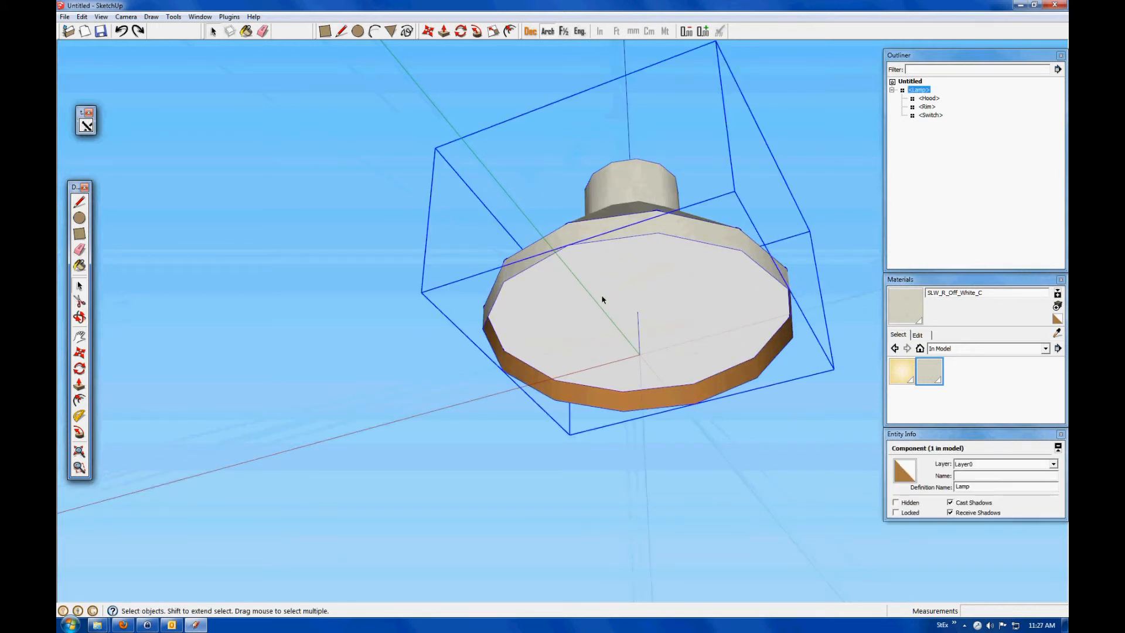
pyautogui.rightClick(602, 300)
pyautogui.click(633, 353)
pyautogui.click(616, 326)
pyautogui.rightClick(616, 326)
pyautogui.rightClick(937, 113)
pyautogui.click(954, 136)
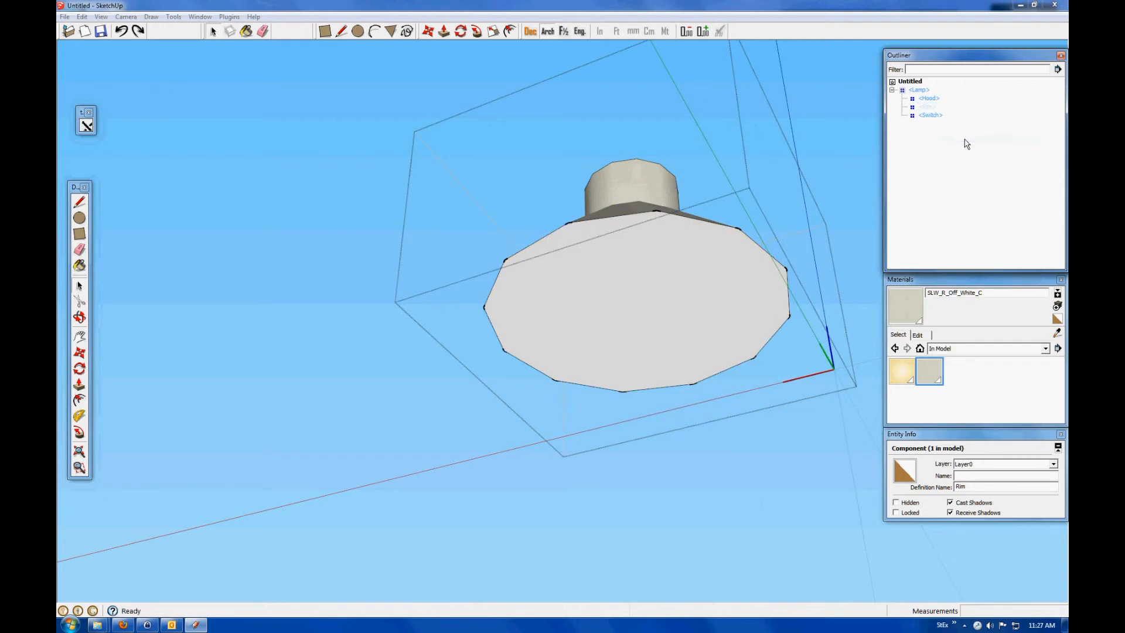
# - Delete the bottom face of the Hood inside its component and close the Hood
pyautogui.click(690, 279)
pyautogui.rightClick(689, 275)
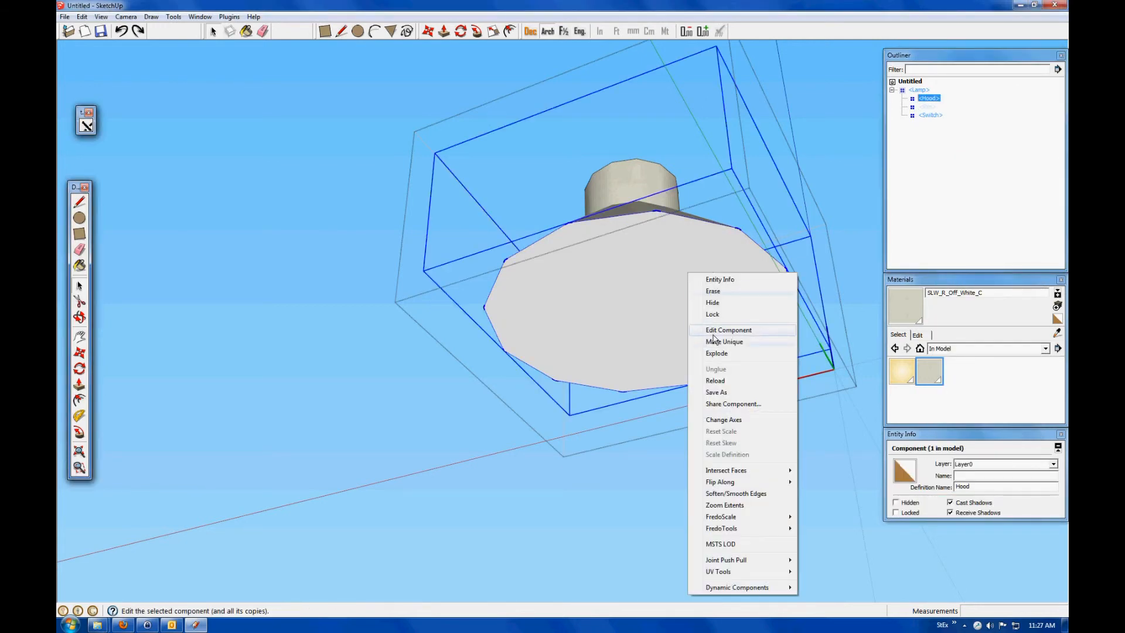
pyautogui.click(713, 333)
pyautogui.click(648, 334)
pyautogui.press('Delete')
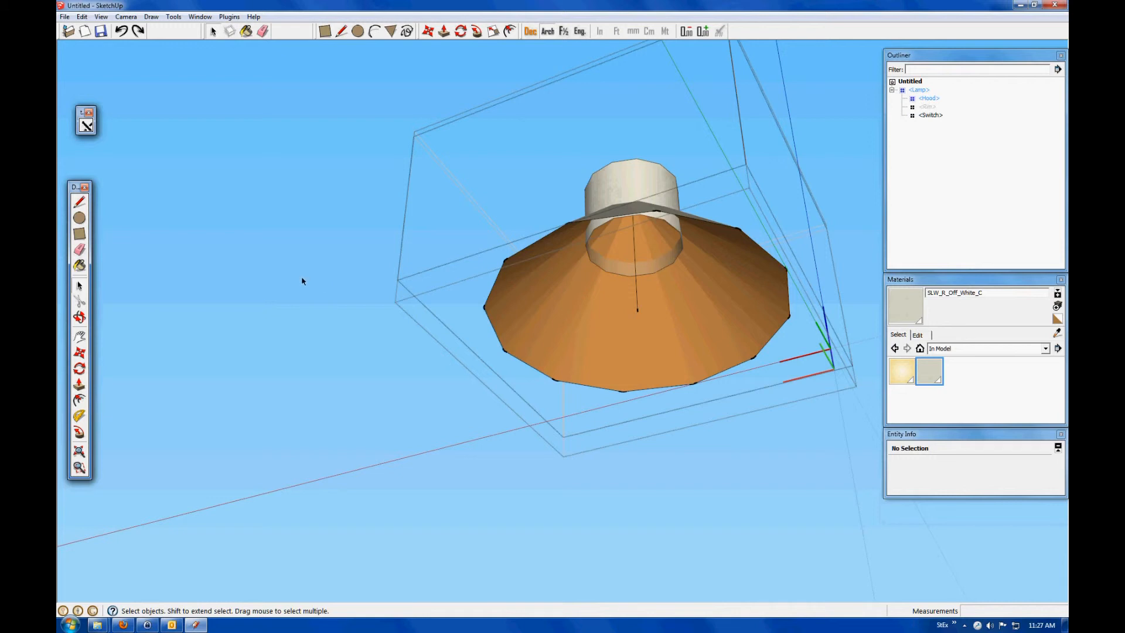
pyautogui.click(327, 287)
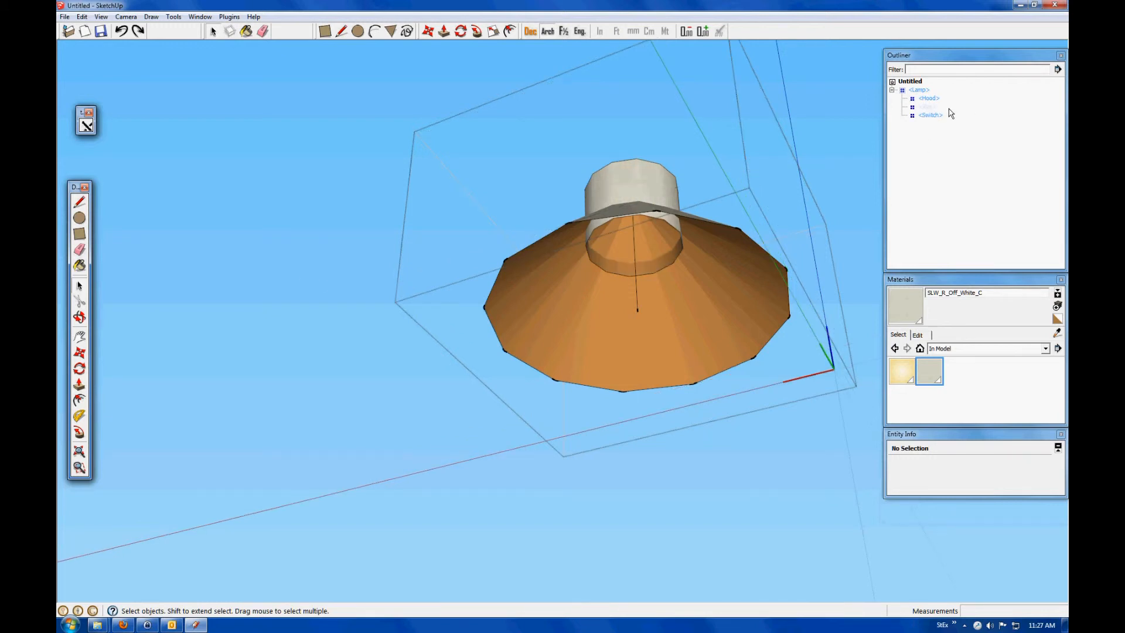
# - Unhide the Rim and close the Lamp component
pyautogui.click(927, 107)
pyautogui.rightClick(926, 107)
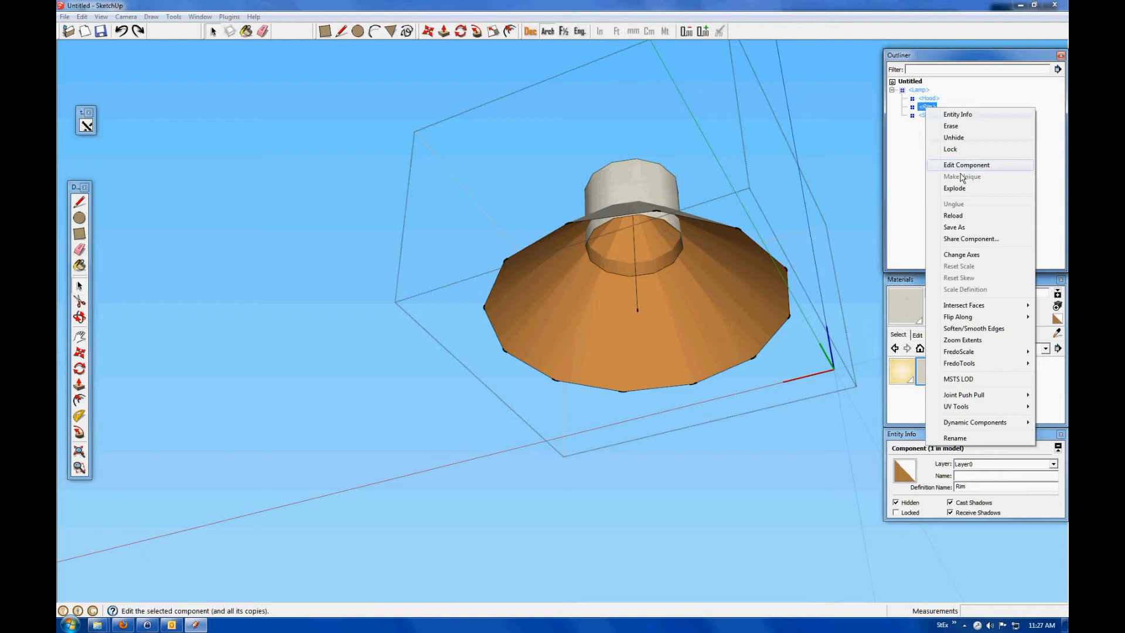
pyautogui.click(960, 141)
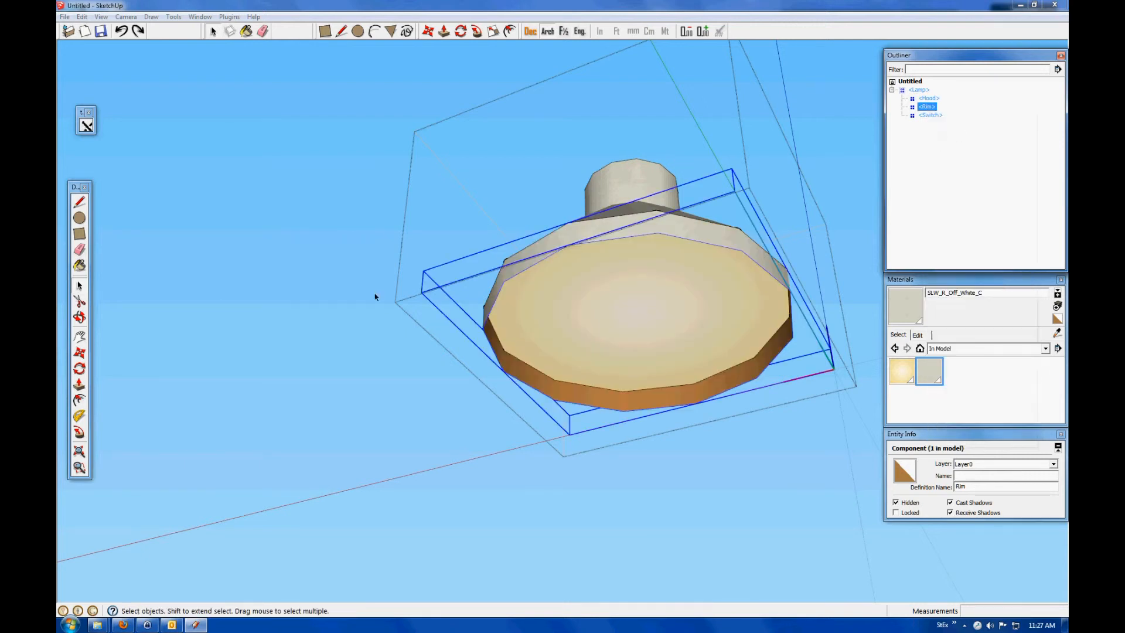
pyautogui.click(291, 303)
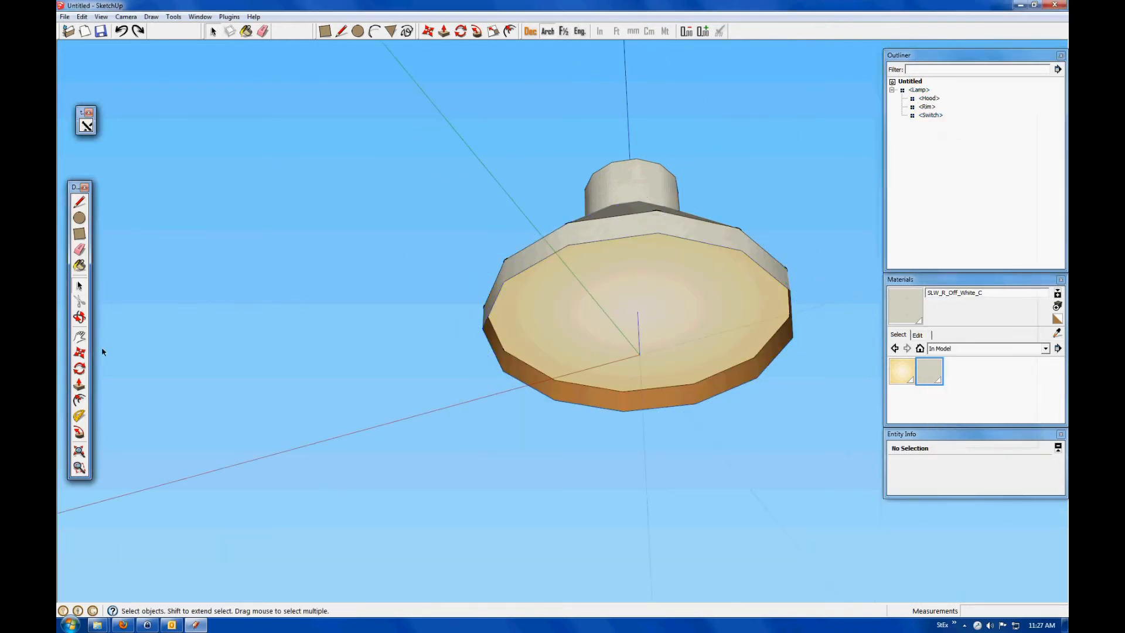
# - Draw a 4-inch line across the top face of the Switch between two opposite corners
pyautogui.click(79, 317)
pyautogui.moveTo(667, 245); pyautogui.dragTo(752, 423)
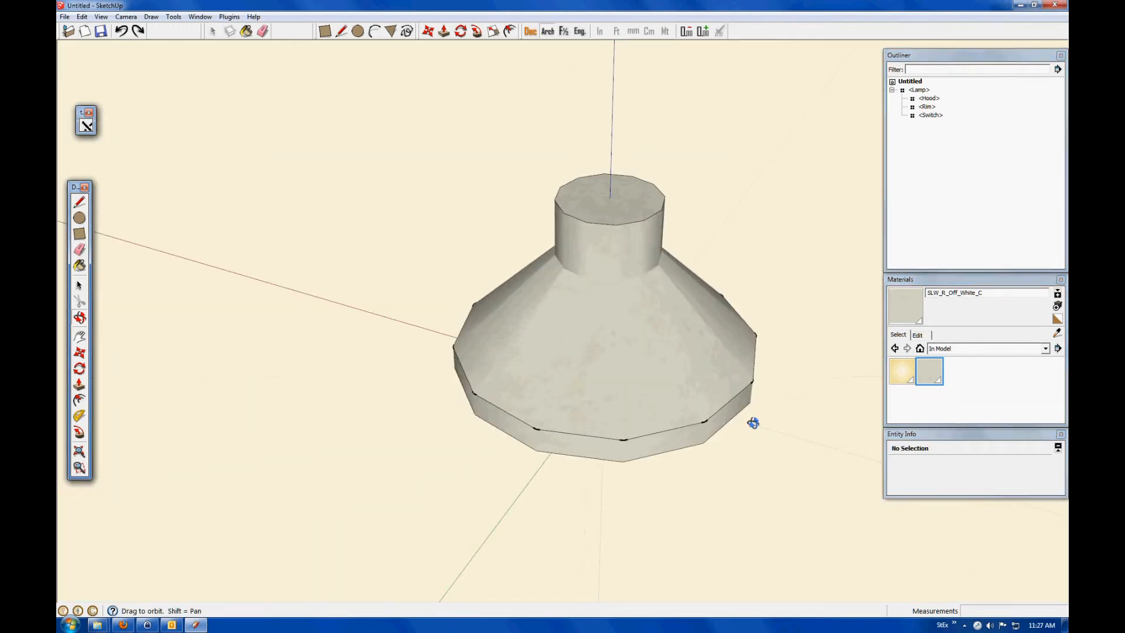
pyautogui.click(79, 201)
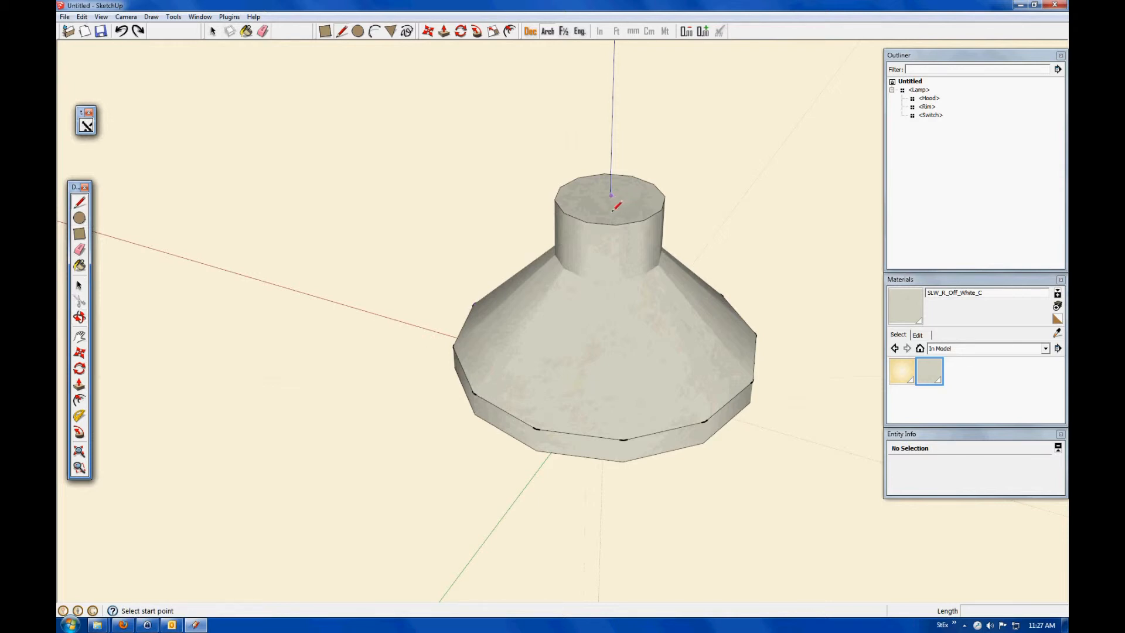
pyautogui.click(555, 200)
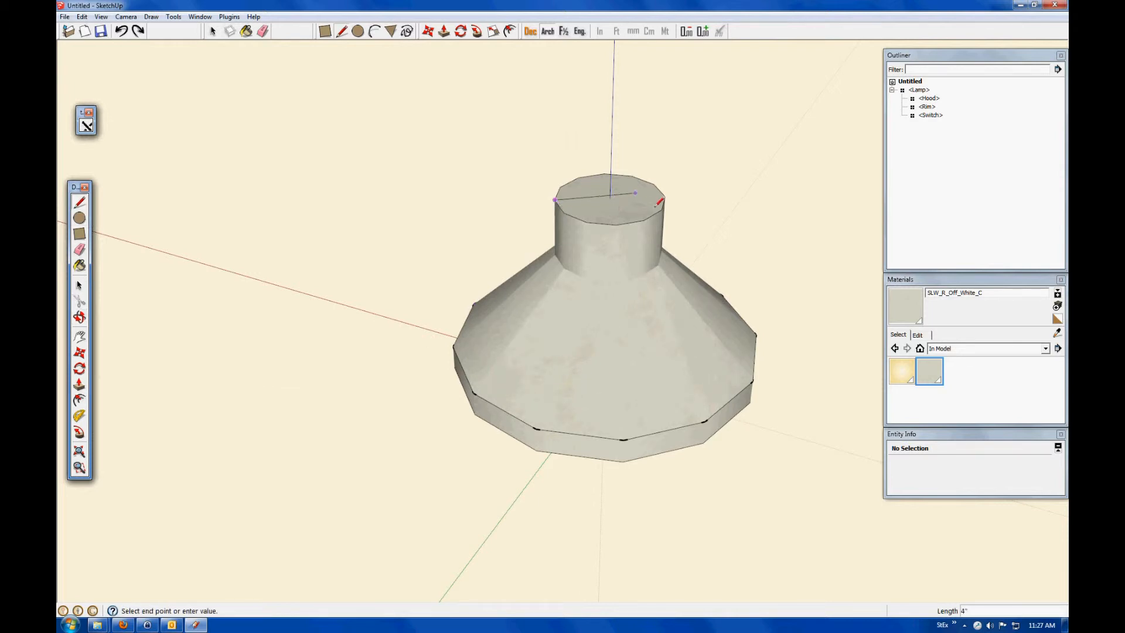
pyautogui.click(665, 196)
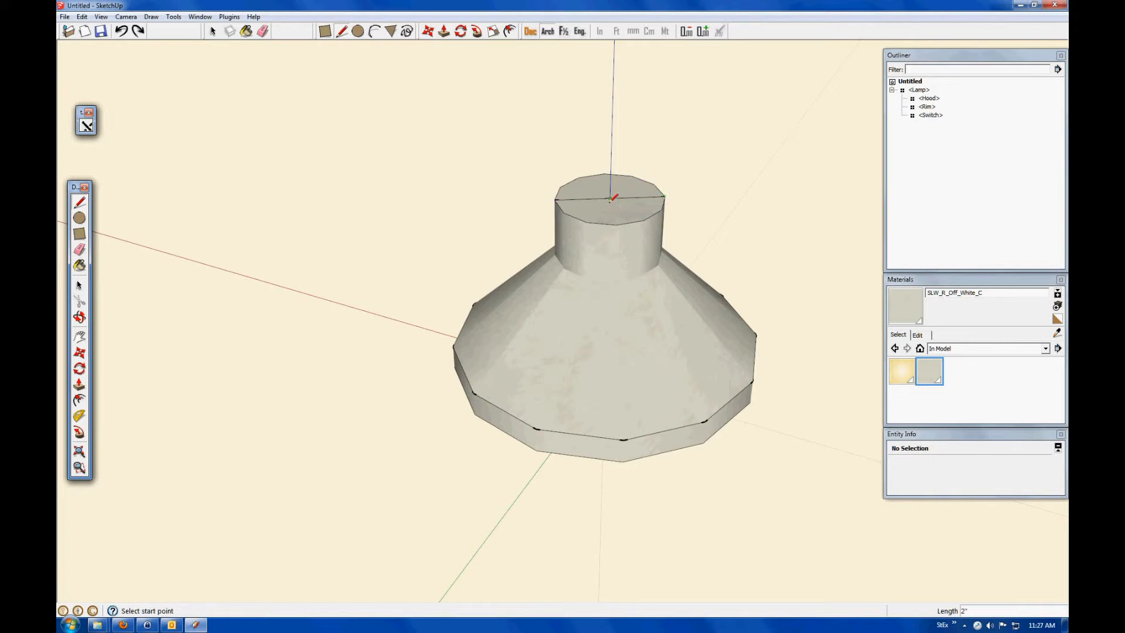
# - Draw a vertical line upward along the blue axis from the midpoint of the line across the Switch's top
pyautogui.click(611, 202)
pyautogui.scroll(-5, 612, 208)
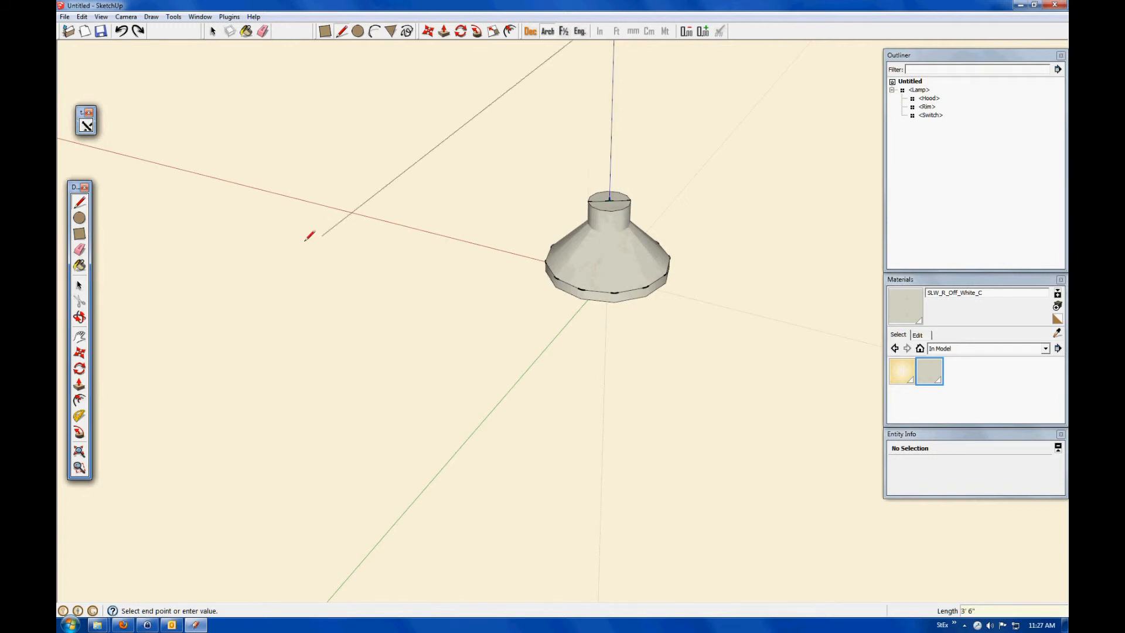
pyautogui.click(81, 287)
# - Erase both halves of the line across the Switch's top face, keeping the vertical line
pyautogui.scroll(-3, 603, 233)
pyautogui.scroll(3, 603, 233)
pyautogui.click(609, 235)
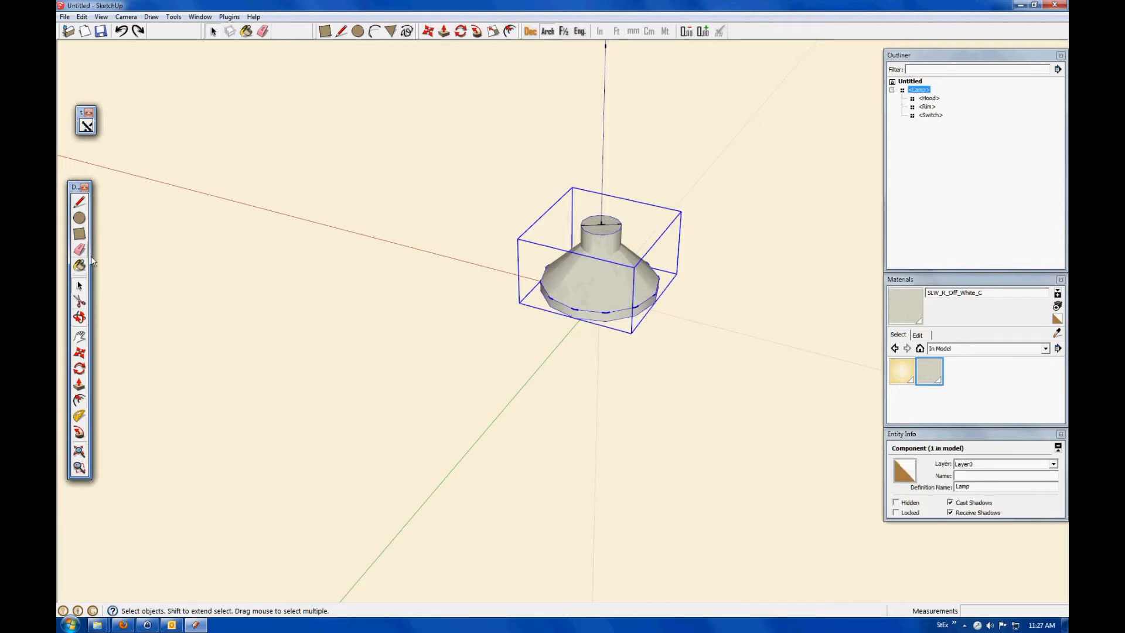
pyautogui.click(229, 279)
pyautogui.click(80, 249)
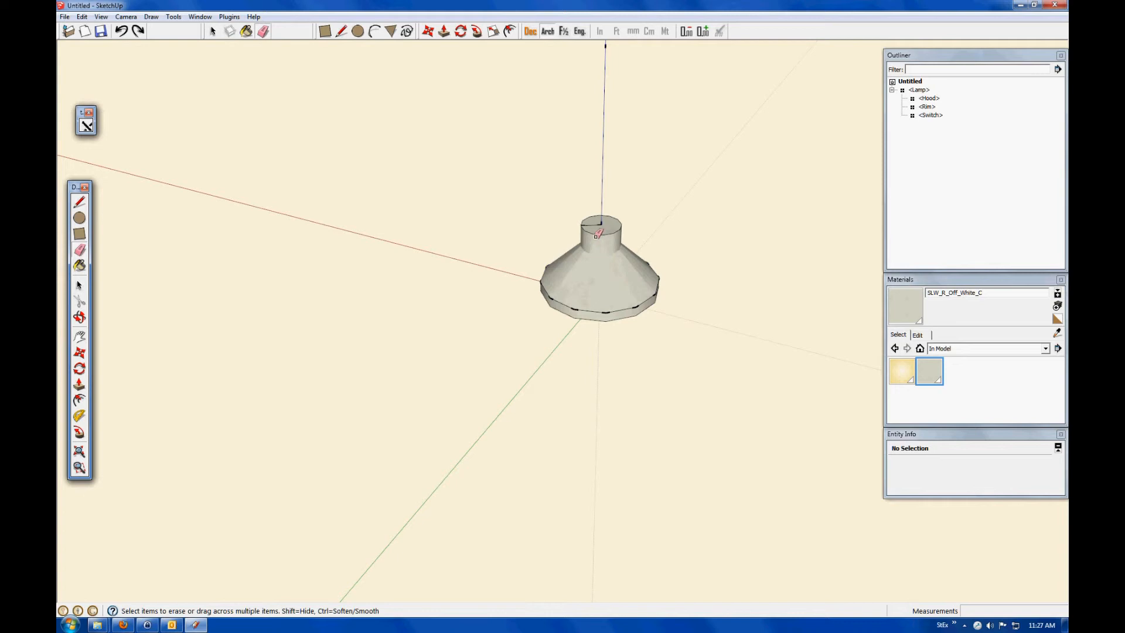
pyautogui.click(79, 285)
# - Try a circular Tube Along Path with a 1-inch radius and 6 segments on the vertical line, and undo it
pyautogui.click(602, 181)
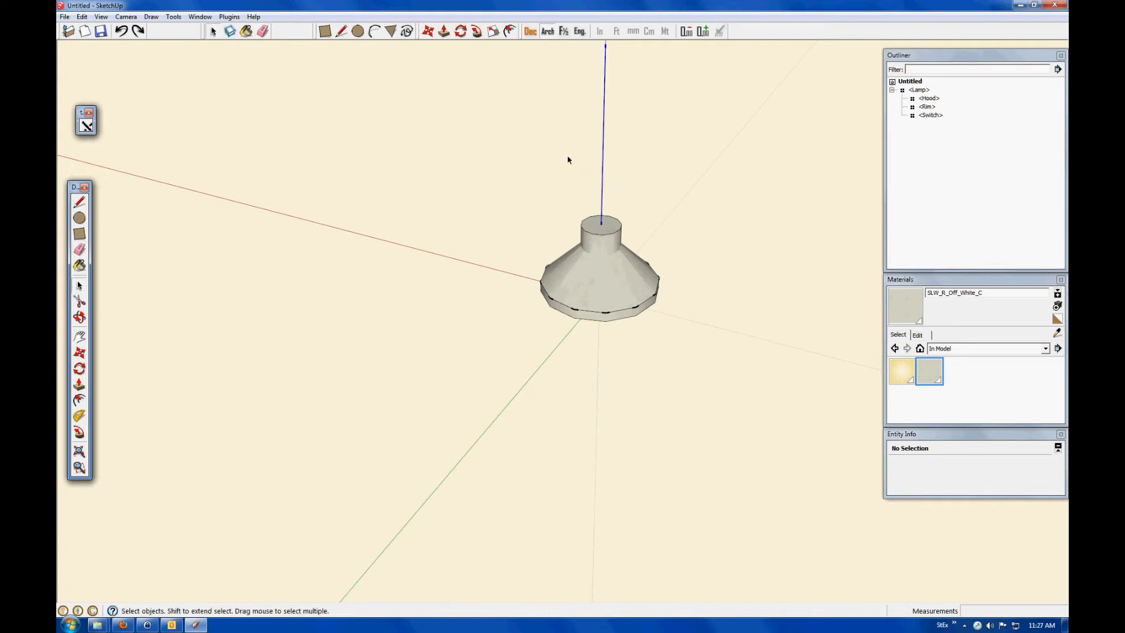
pyautogui.click(229, 16)
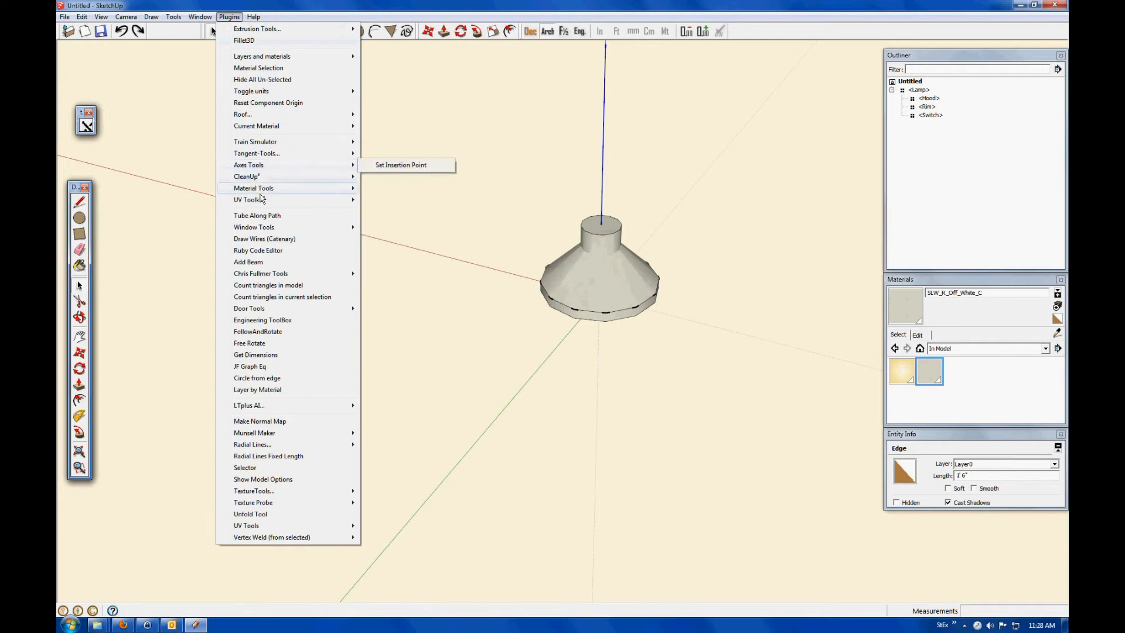
pyautogui.moveTo(288, 410)
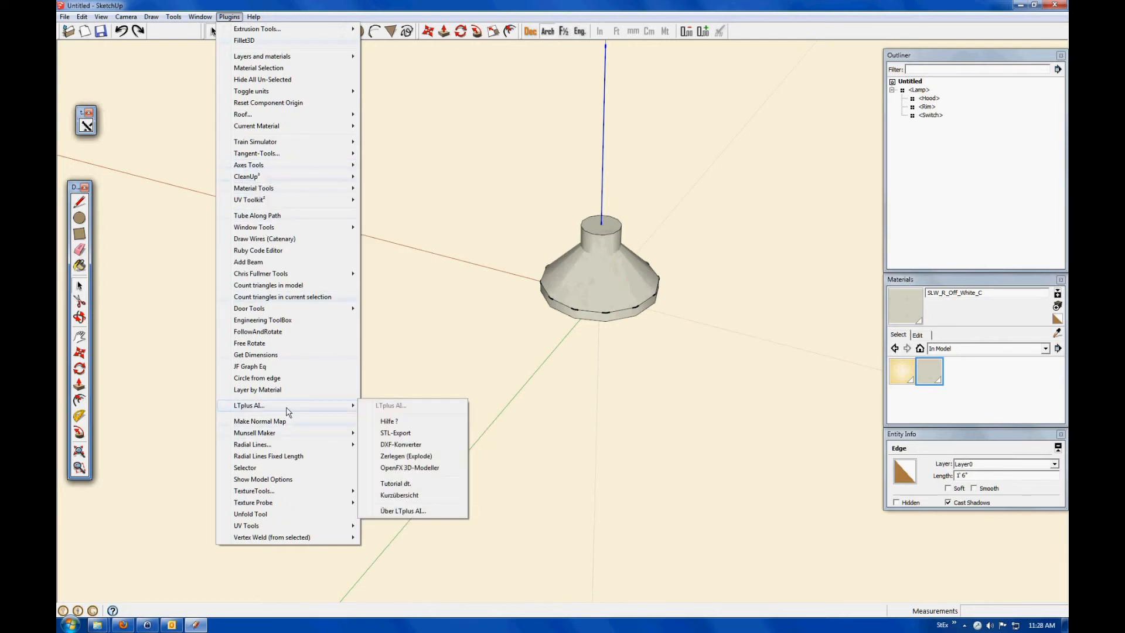
pyautogui.moveTo(279, 167)
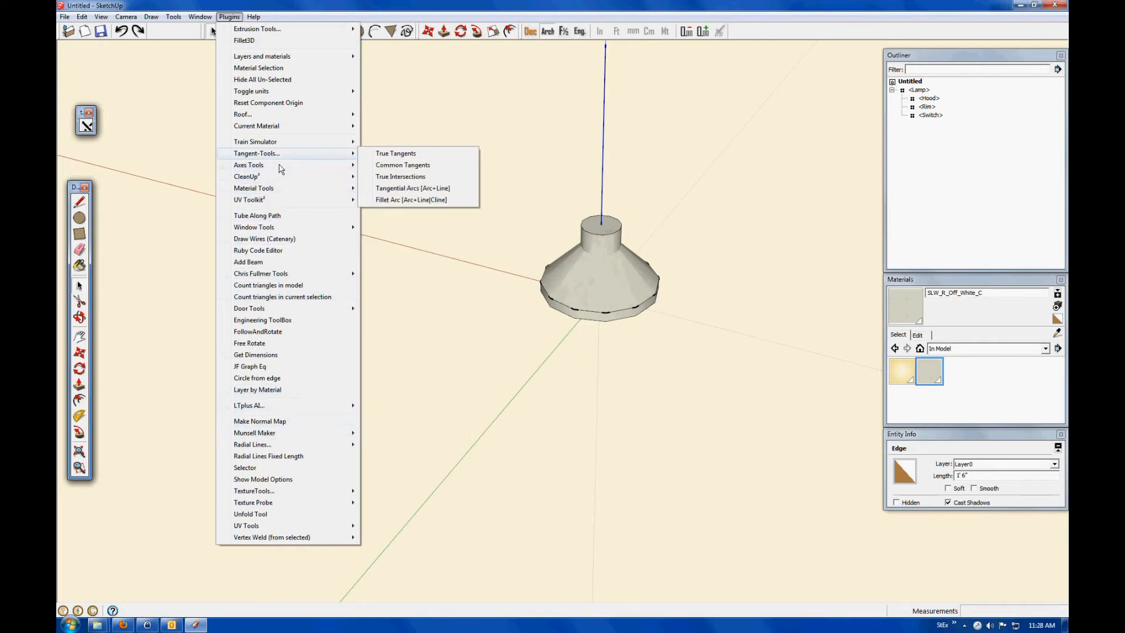
pyautogui.click(275, 216)
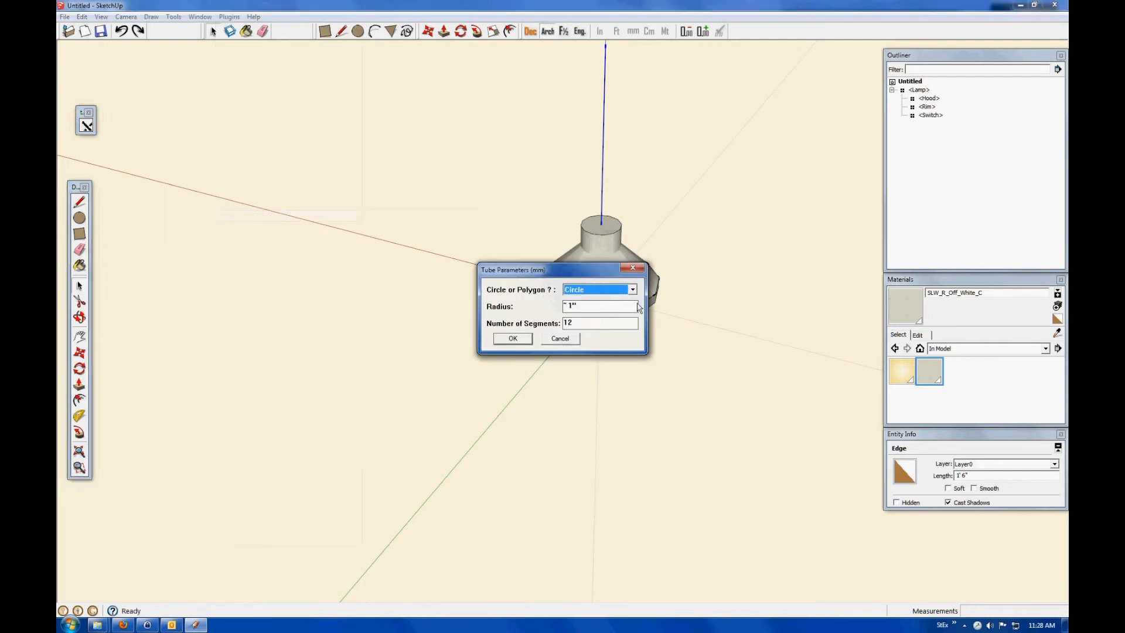
pyautogui.click(580, 327)
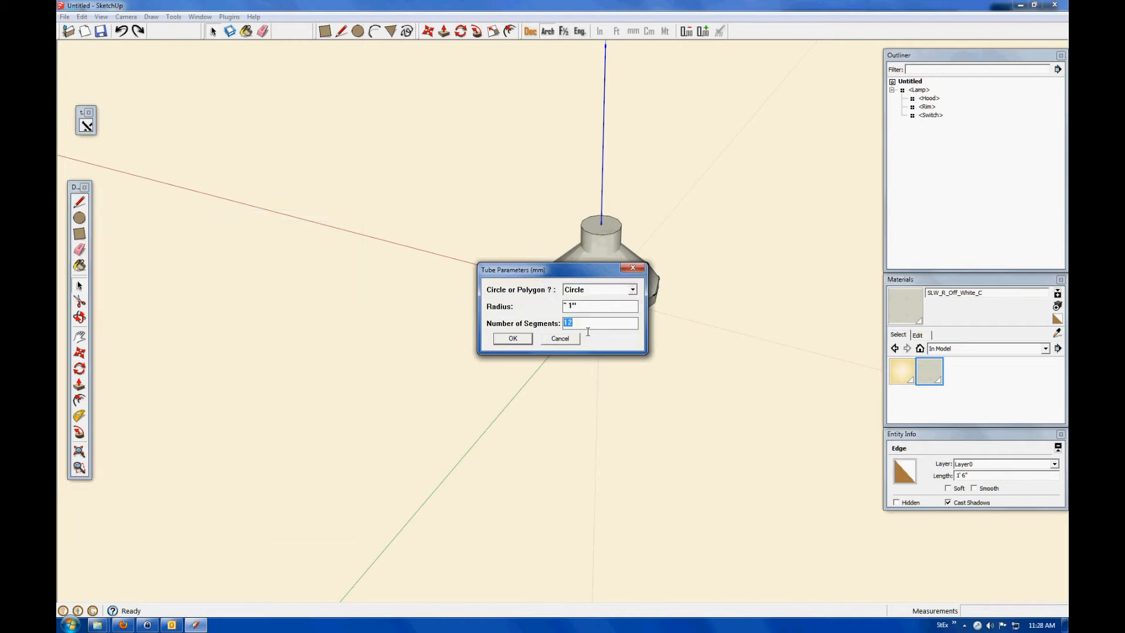
pyautogui.write('6')
pyautogui.click(513, 339)
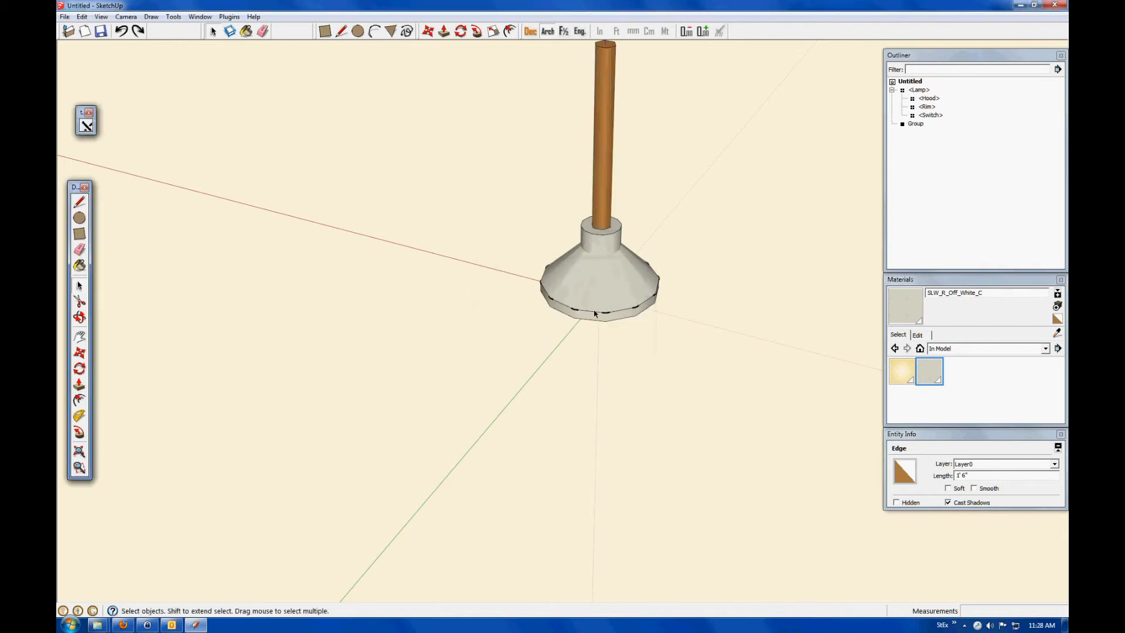
pyautogui.scroll(-2, 594, 313)
pyautogui.scroll(3, 607, 169)
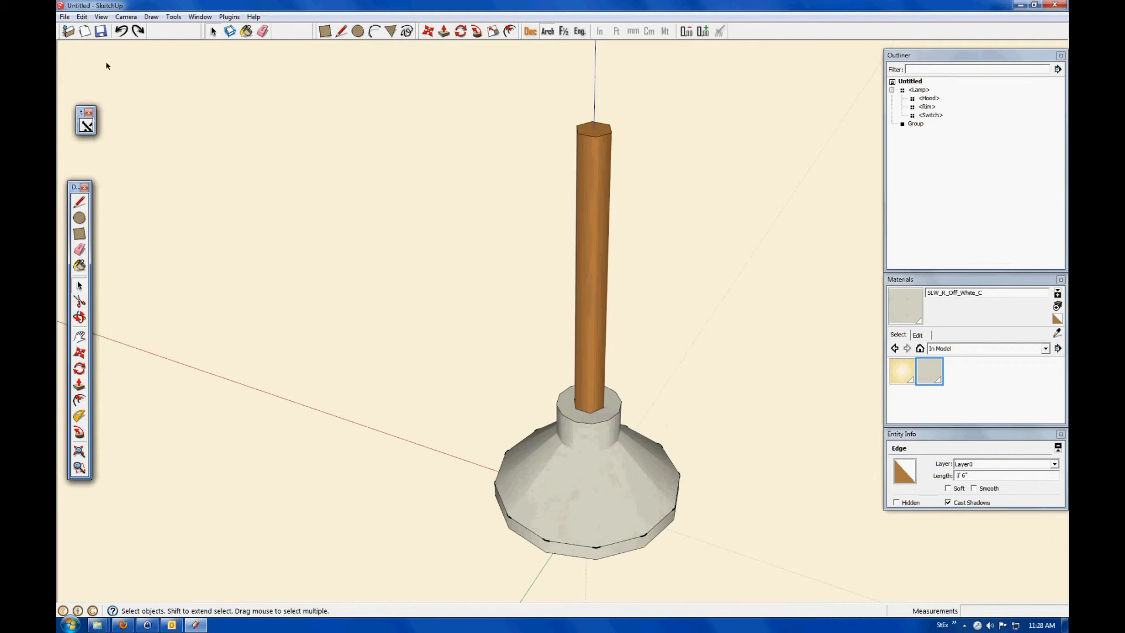
pyautogui.click(121, 31)
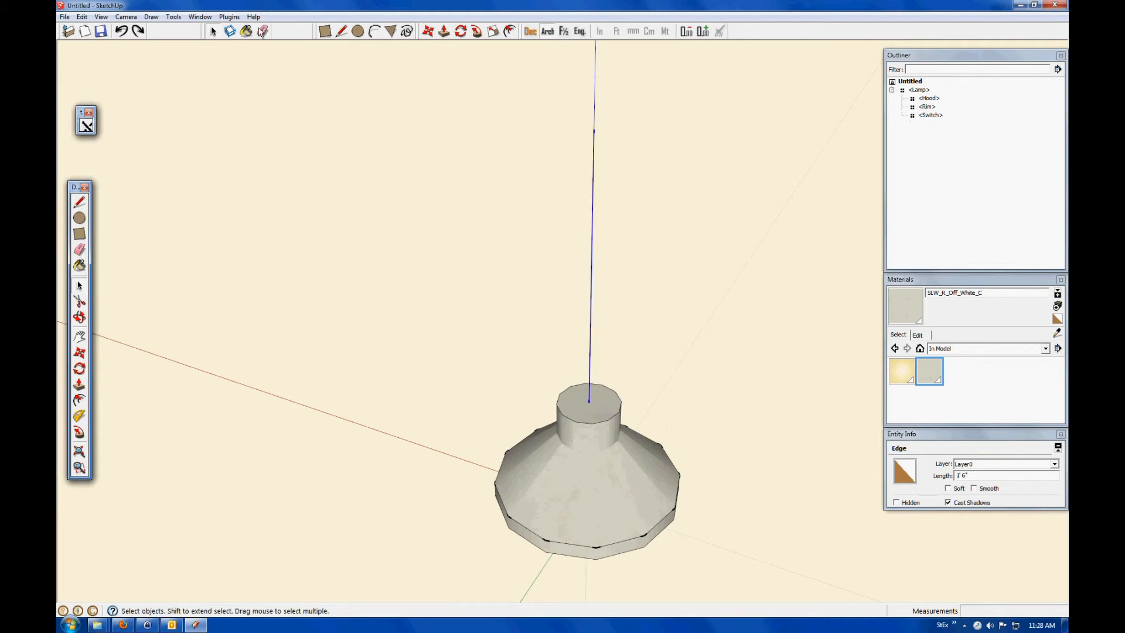
# - Create a circular Tube Along Path on the vertical line with a radius of 0.5 inch and 6 segments
pyautogui.click(229, 16)
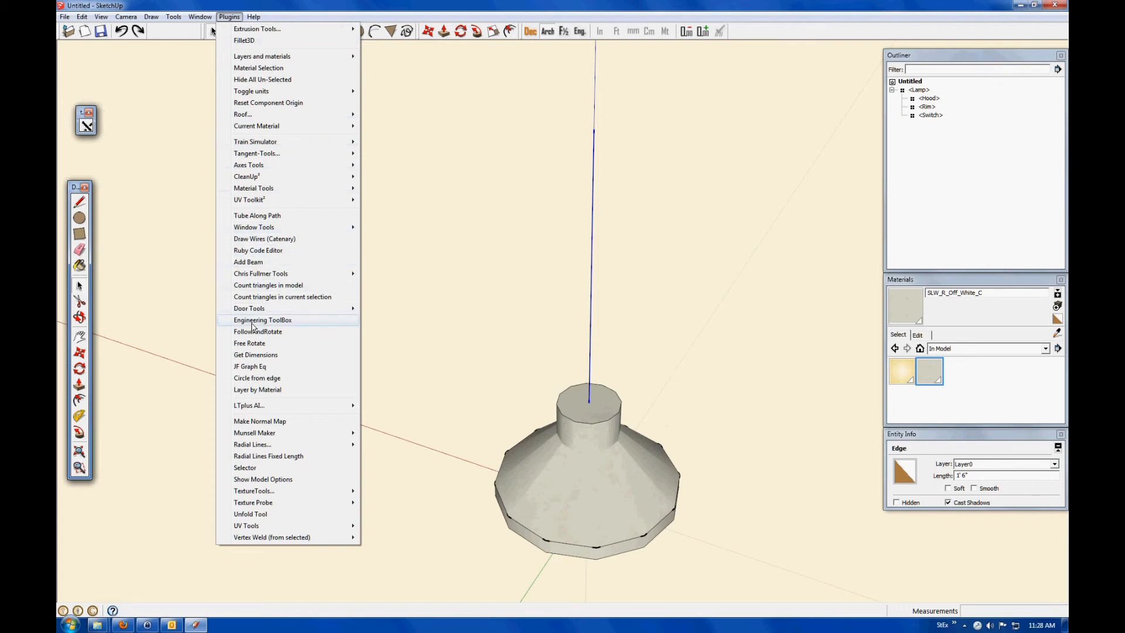
pyautogui.click(258, 215)
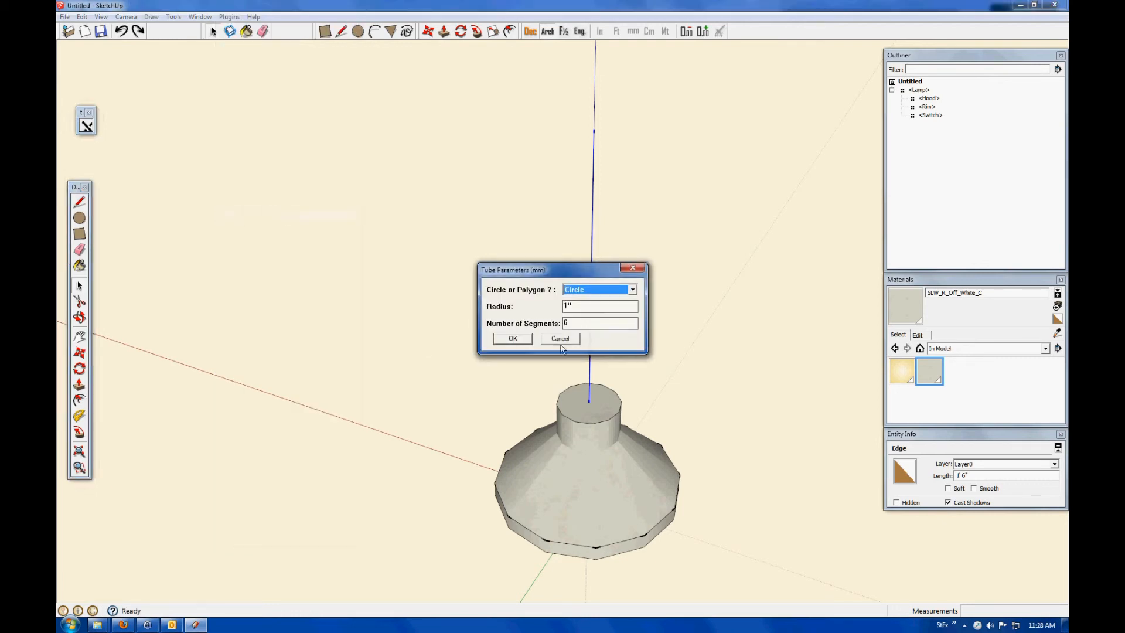
pyautogui.press('Tab')
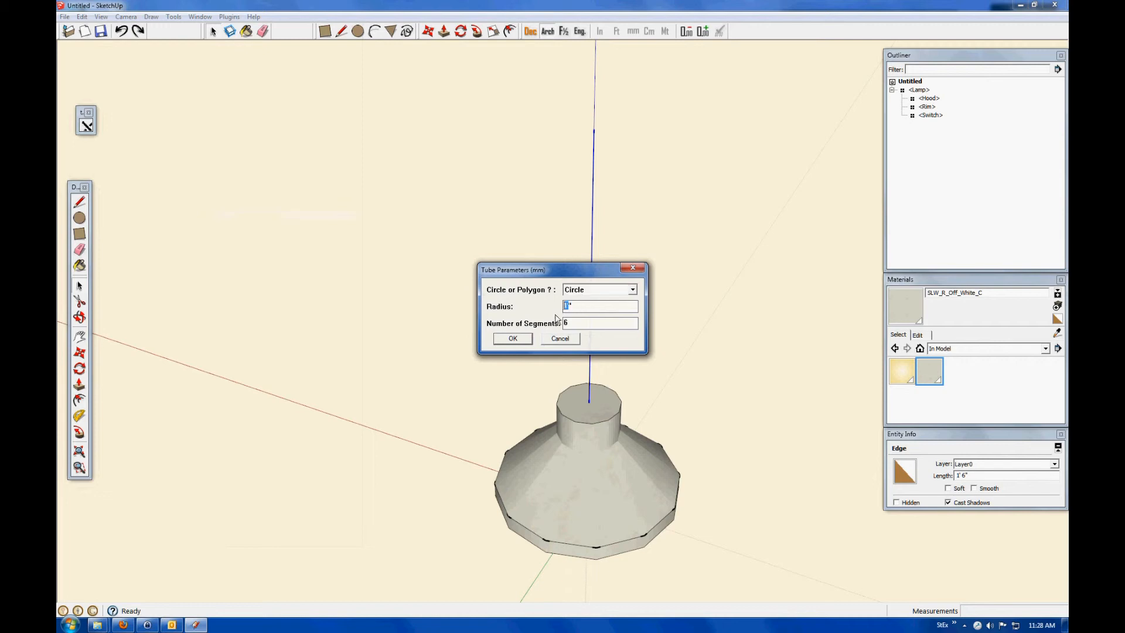
pyautogui.write('.5')
pyautogui.click(513, 340)
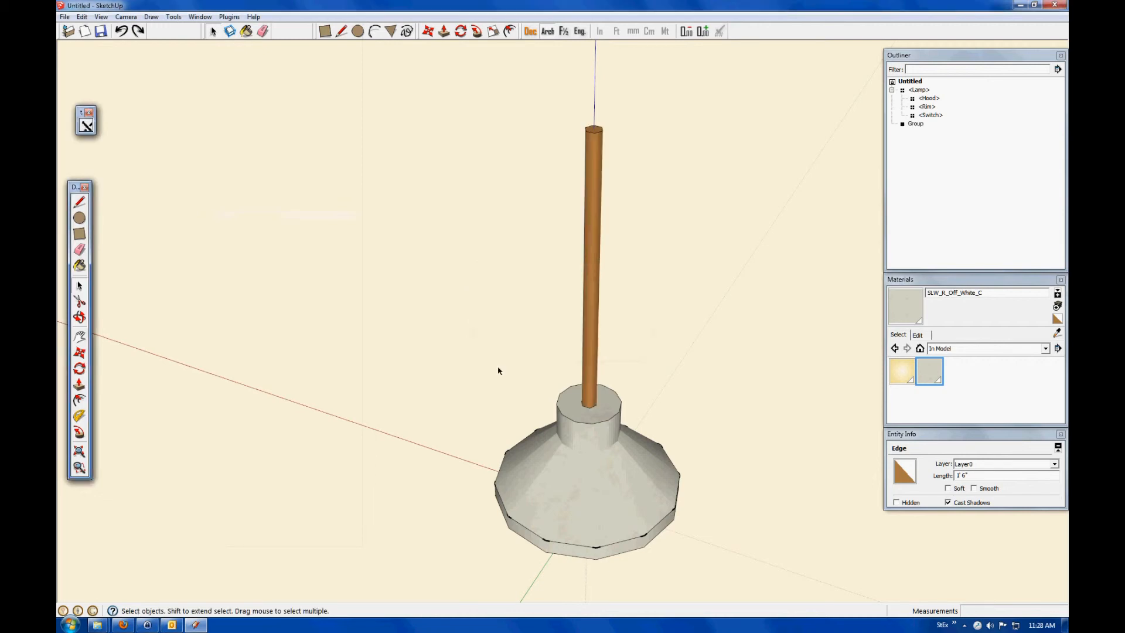
# - Open the tube group for editing, select all its connected faces and reverse them
pyautogui.rightClick(590, 300)
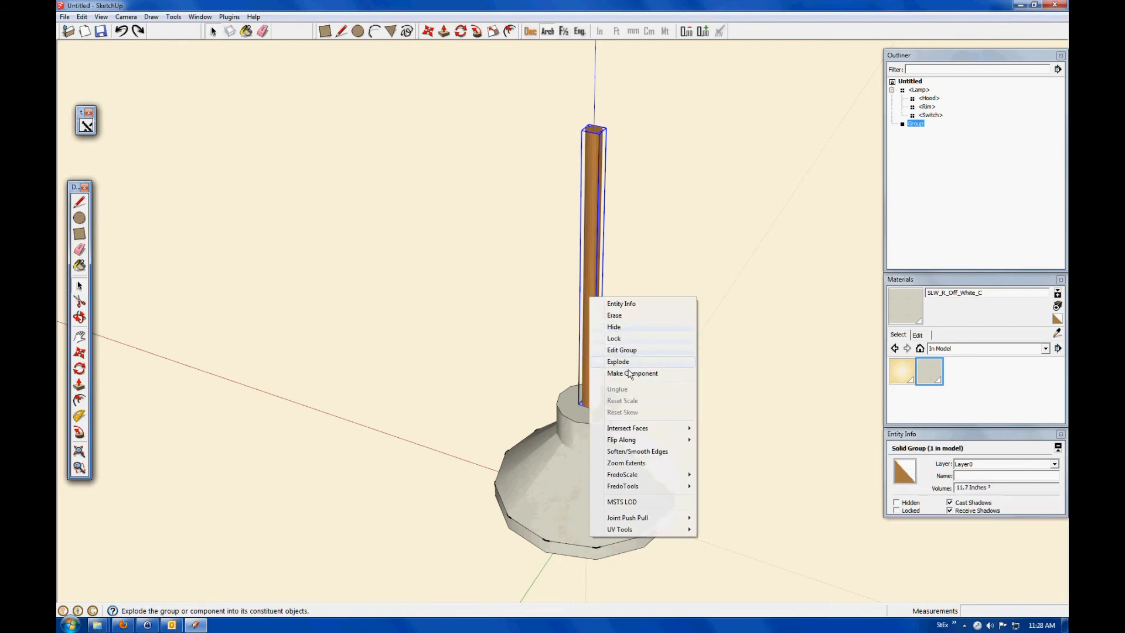
pyautogui.click(621, 350)
pyautogui.scroll(2, 606, 127)
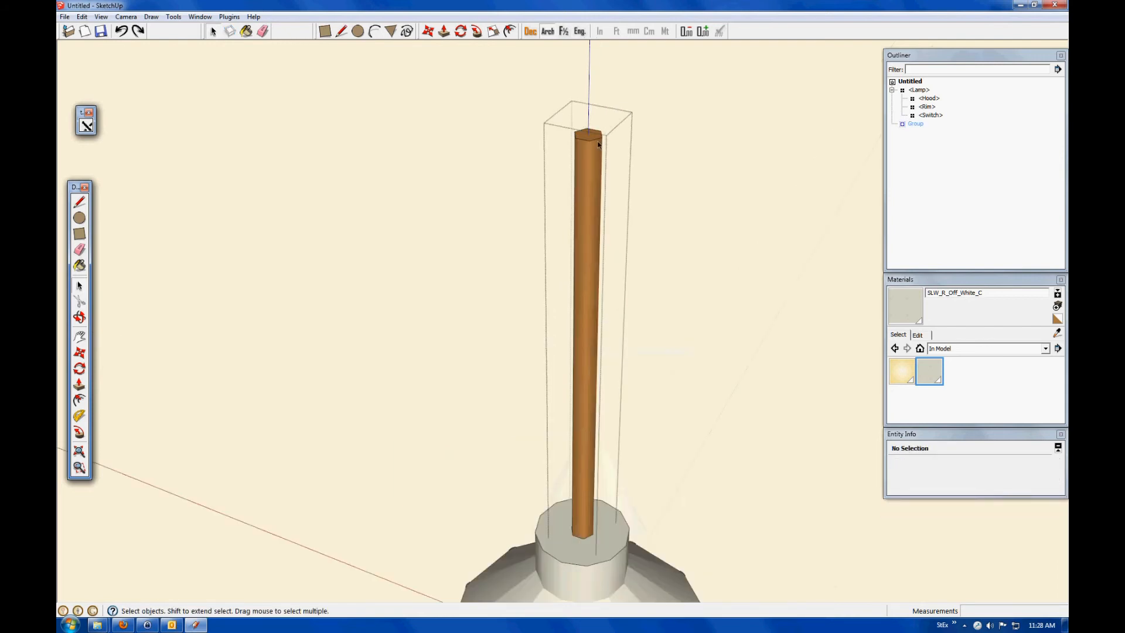
pyautogui.rightClick(597, 144)
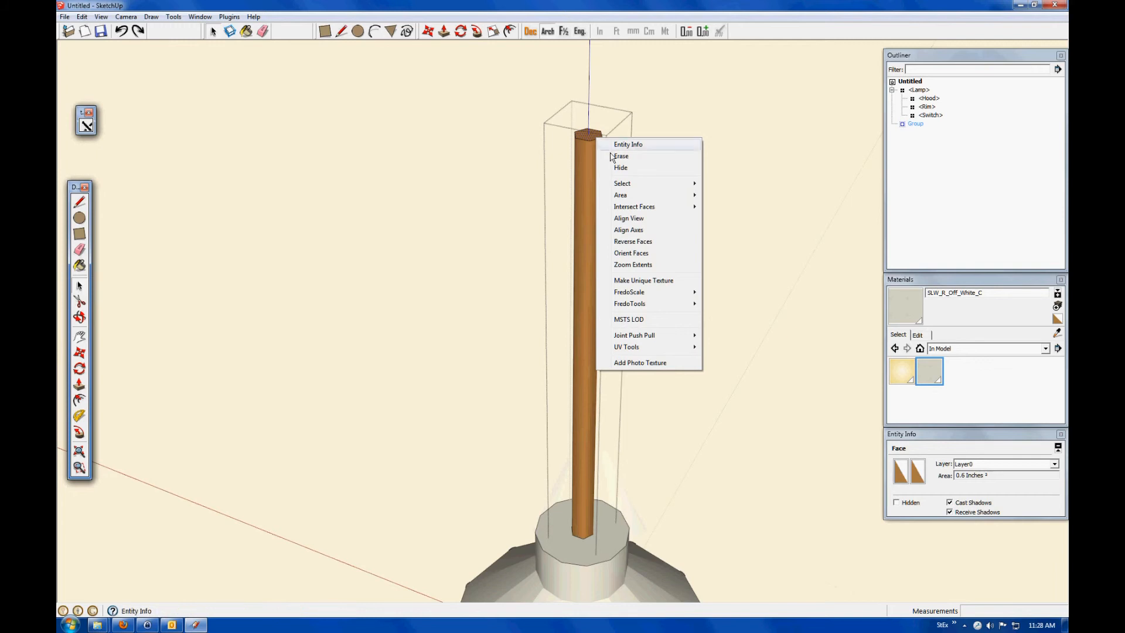
pyautogui.moveTo(627, 192)
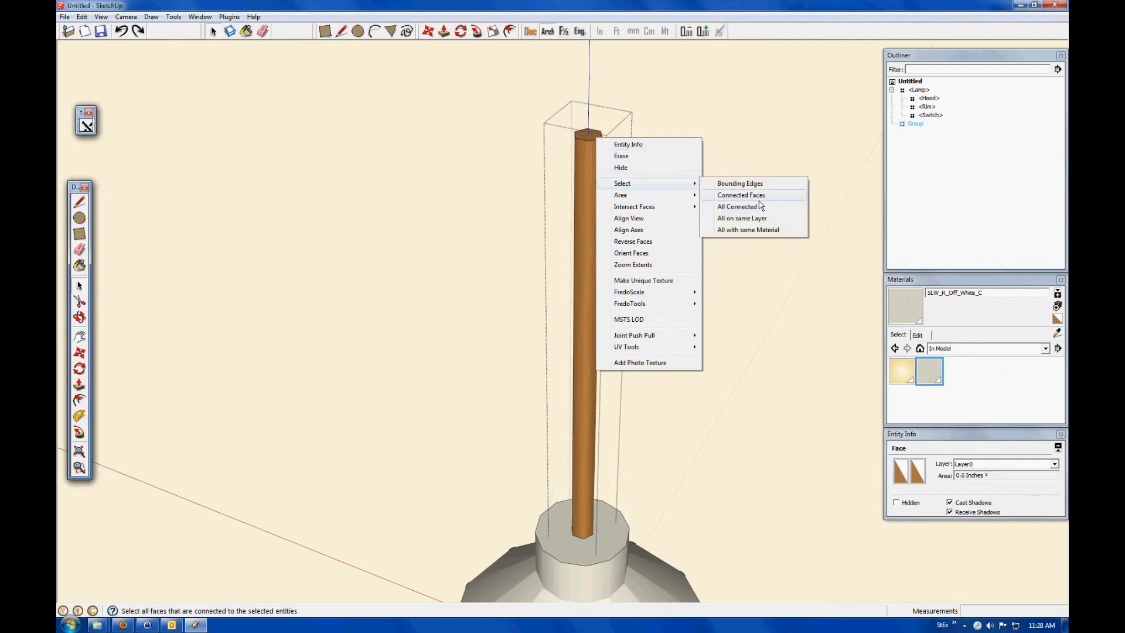
pyautogui.click(740, 195)
pyautogui.rightClick(594, 171)
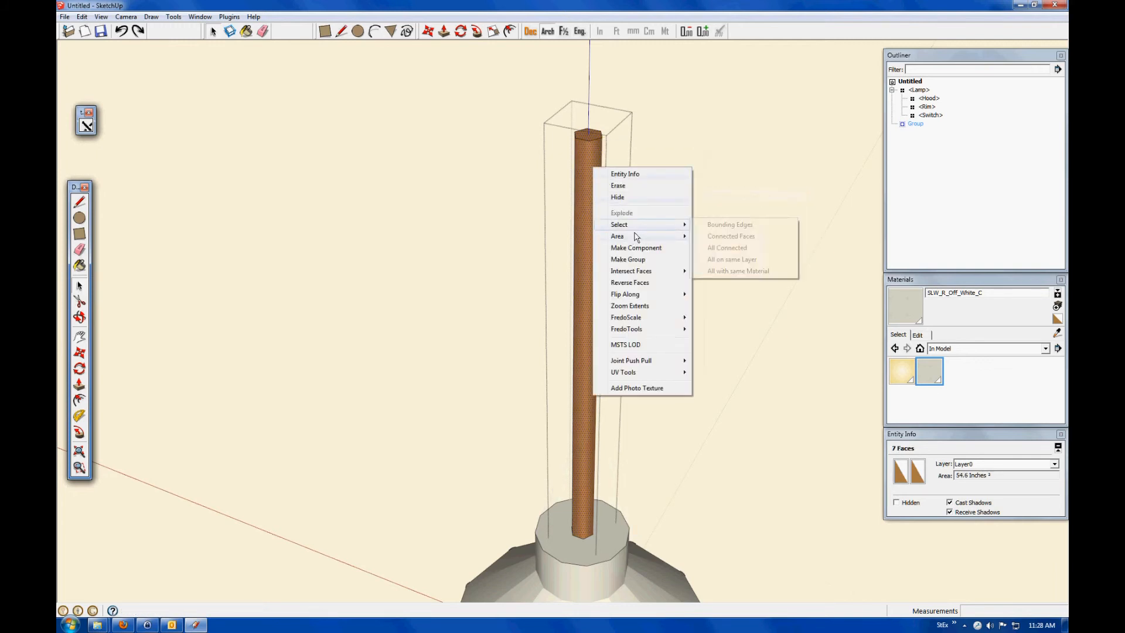
pyautogui.click(633, 282)
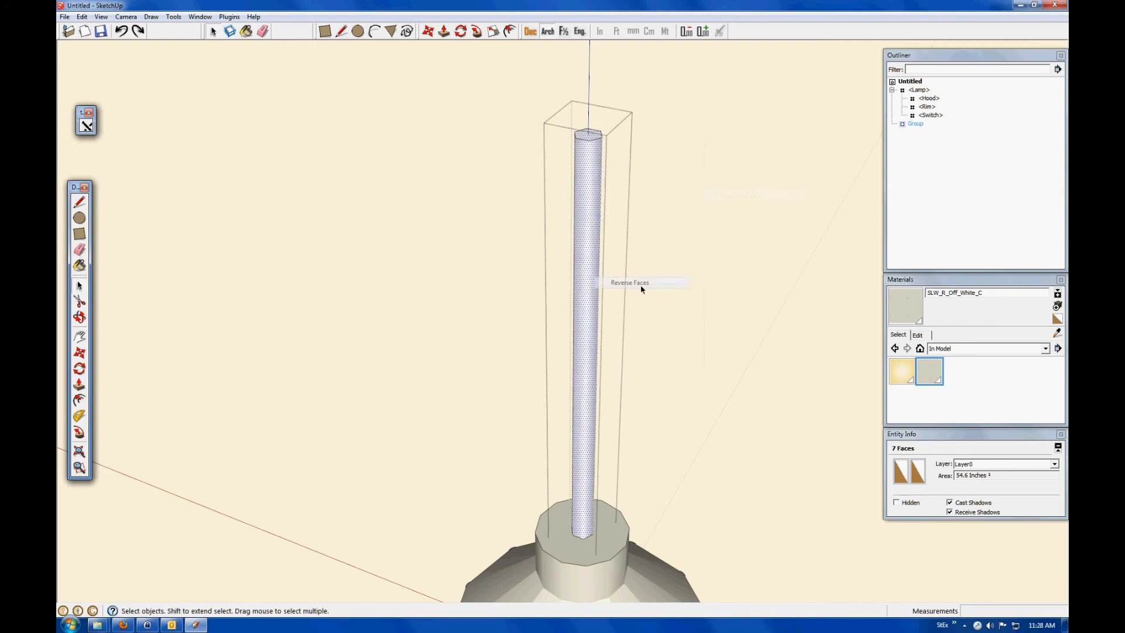
# - Paint the tube's selected faces with the SLW_R_Off_White_C material and close the group
pyautogui.click(938, 380)
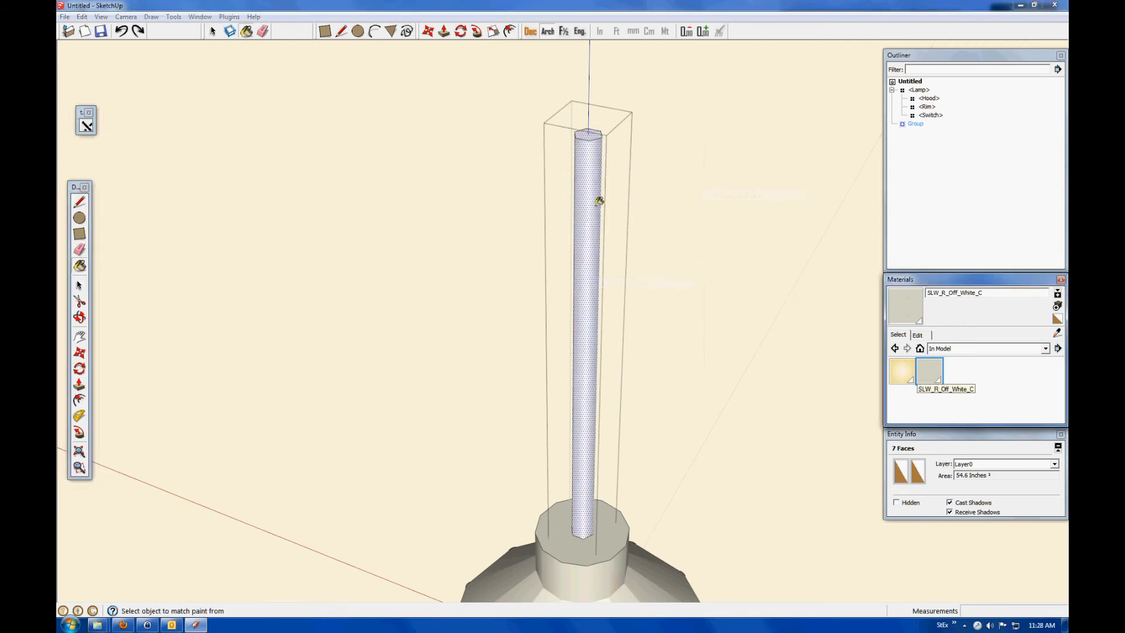
pyautogui.click(591, 199)
pyautogui.click(79, 285)
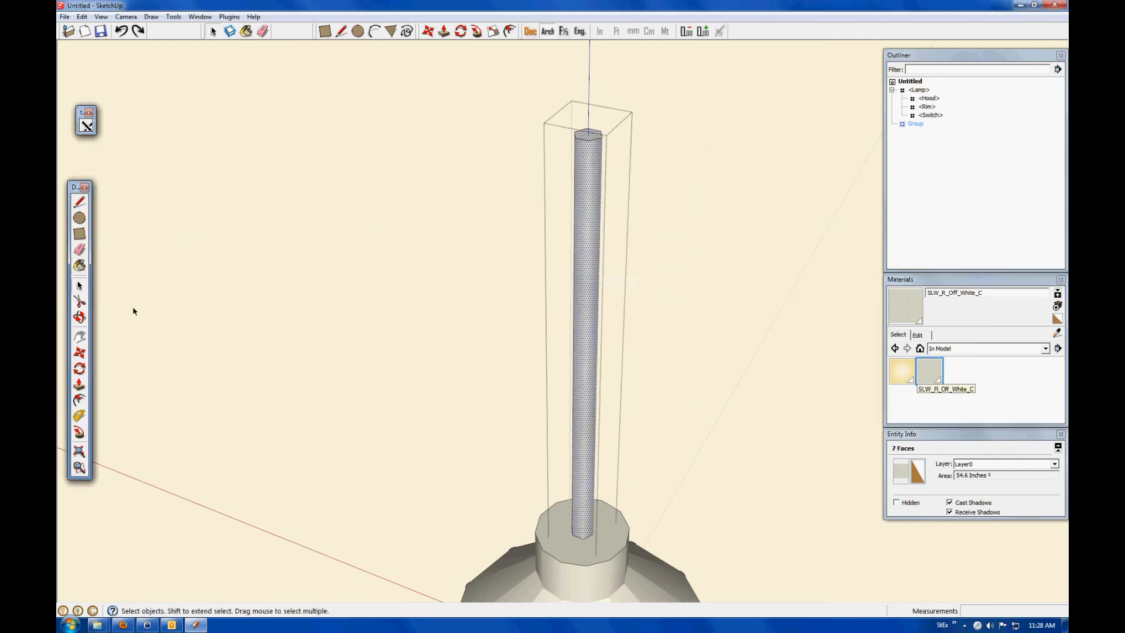
pyautogui.click(276, 377)
# - Convert the tube group into a component and set its definition name to Cord
pyautogui.click(593, 361)
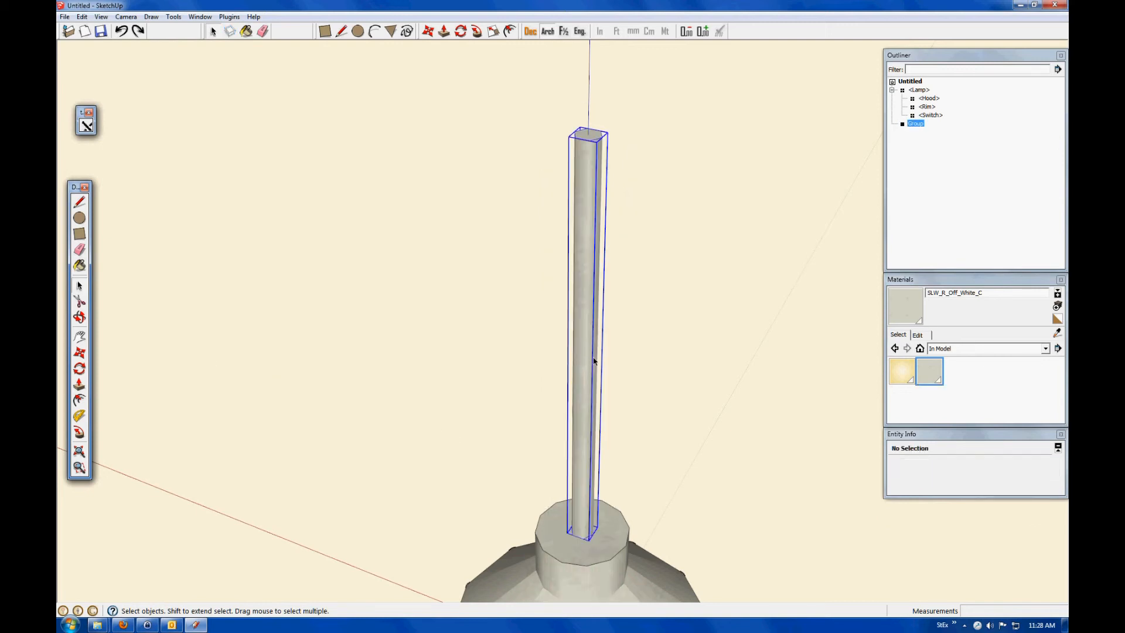
pyautogui.rightClick(915, 124)
pyautogui.click(957, 201)
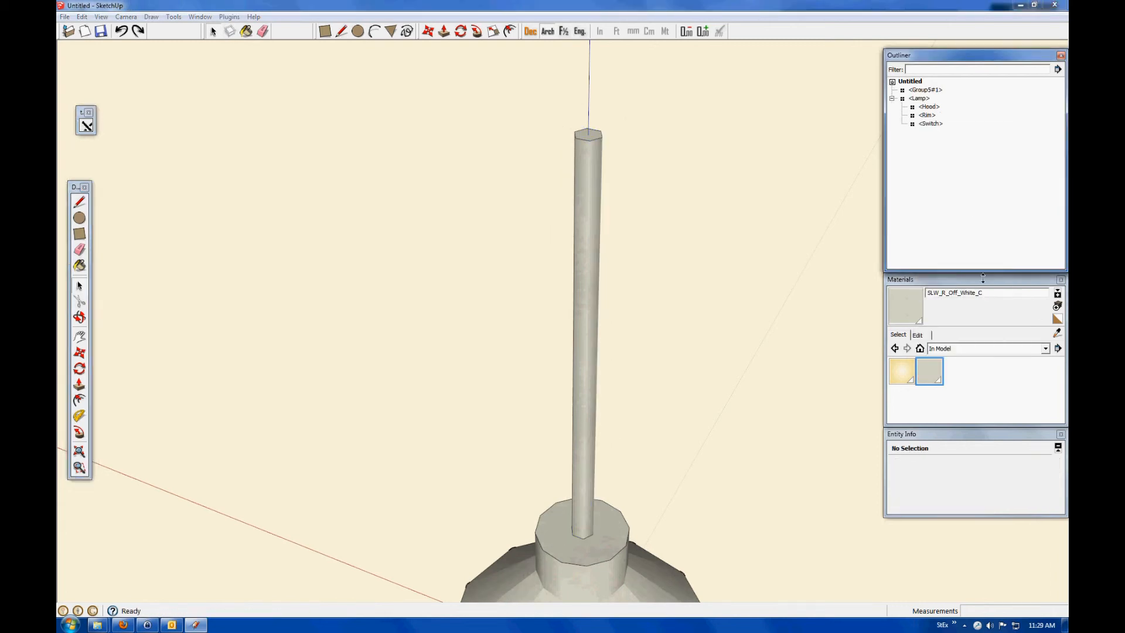
pyautogui.click(925, 89)
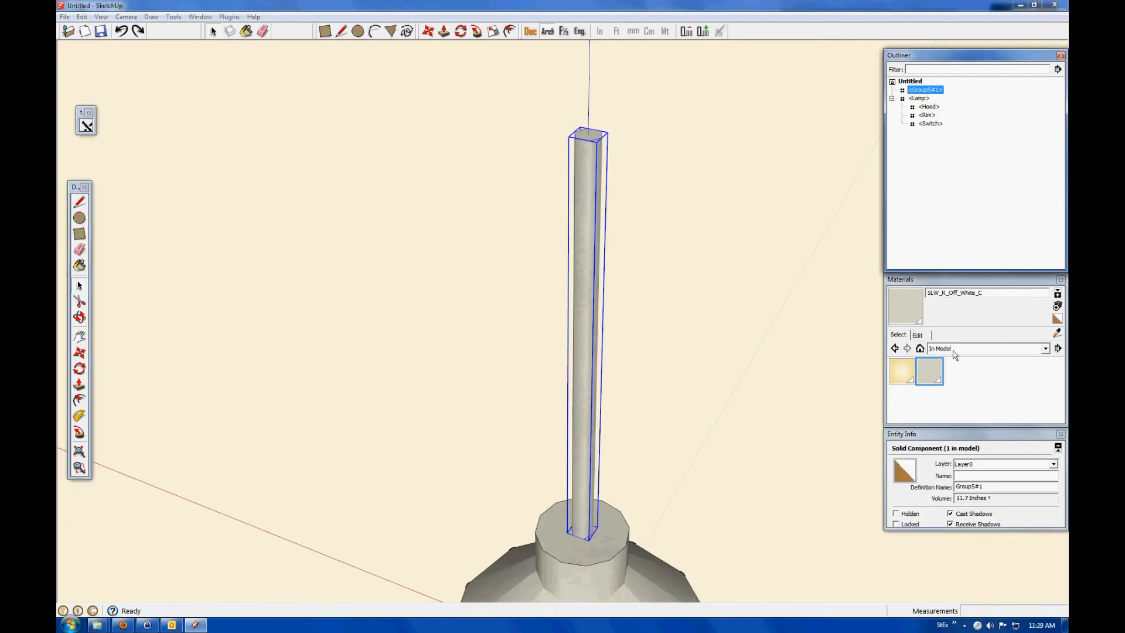
pyautogui.click(996, 489)
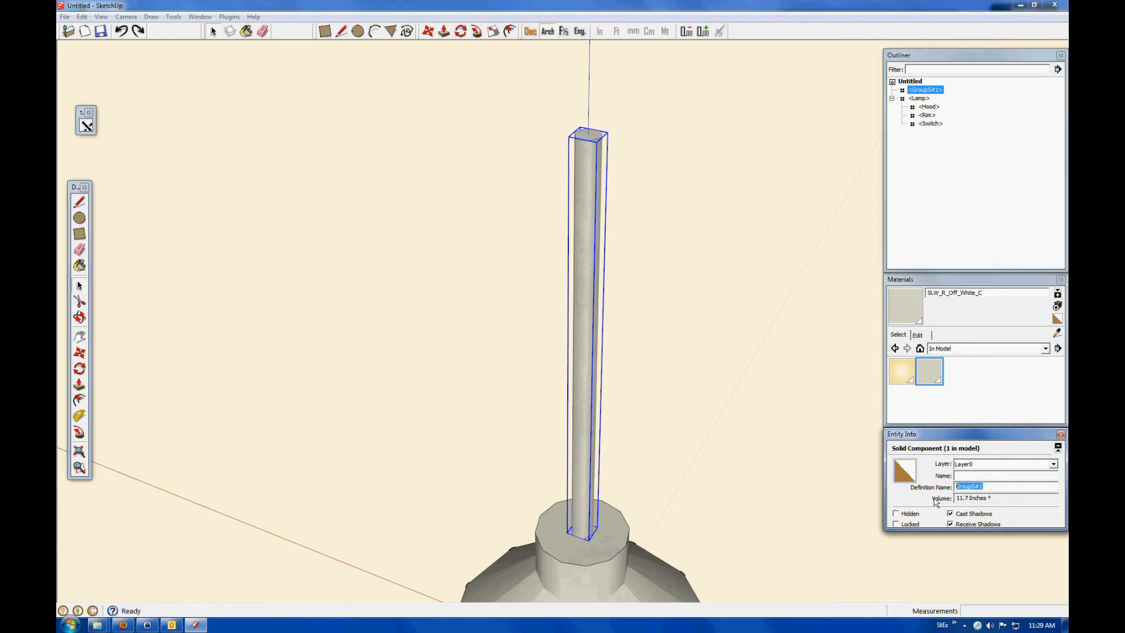
pyautogui.write('Co')
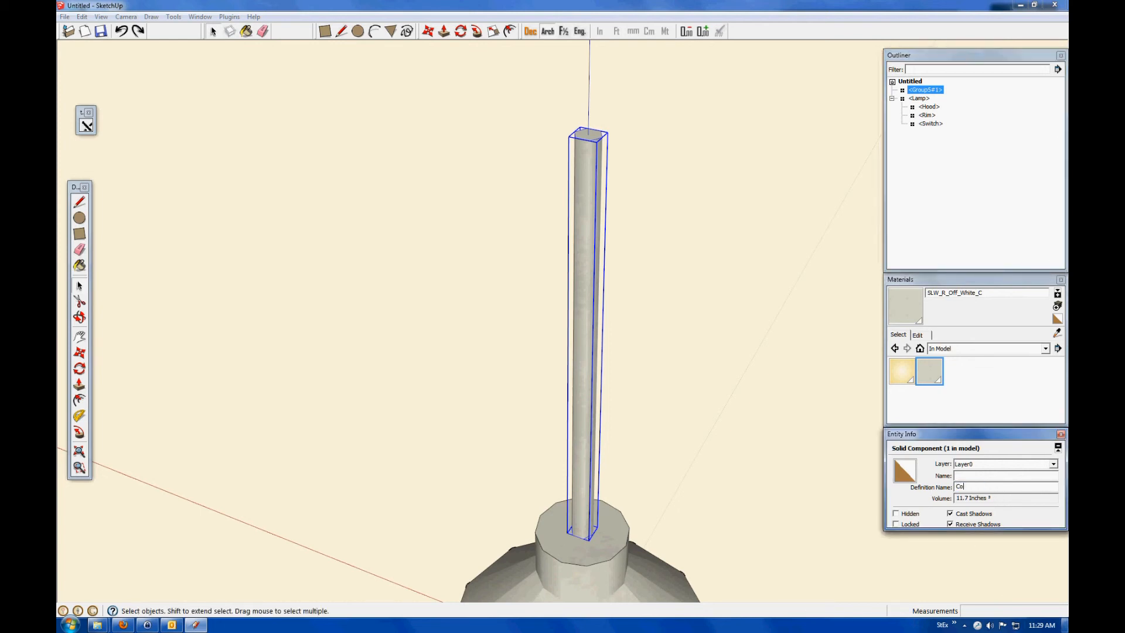
pyautogui.click(820, 475)
# - Copy the Cord component and paste the copy in empty space beside the lamp
pyautogui.click(586, 432)
pyautogui.scroll(-2, 580, 299)
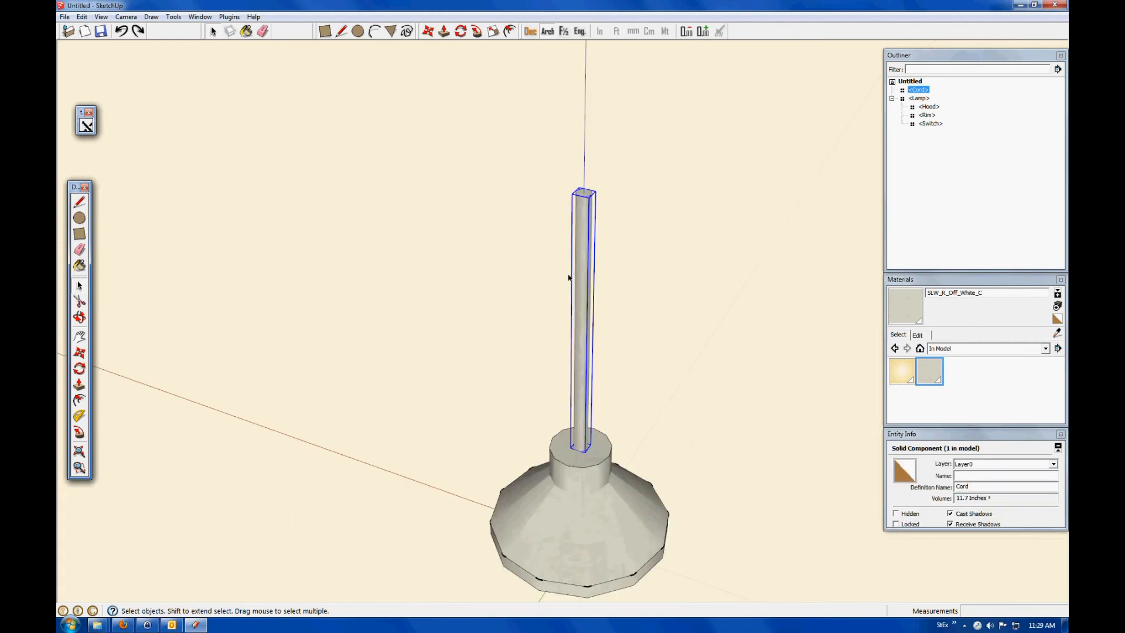
pyautogui.scroll(-5, 568, 277)
pyautogui.hotkey('ctrl', 'c')
pyautogui.hotkey('ctrl', 'v')
pyautogui.click(420, 379)
# - Open the pasted Cord copy for editing and delete its bottom end face
pyautogui.scroll(4, 430, 354)
pyautogui.scroll(5, 415, 344)
pyautogui.rightClick(405, 339)
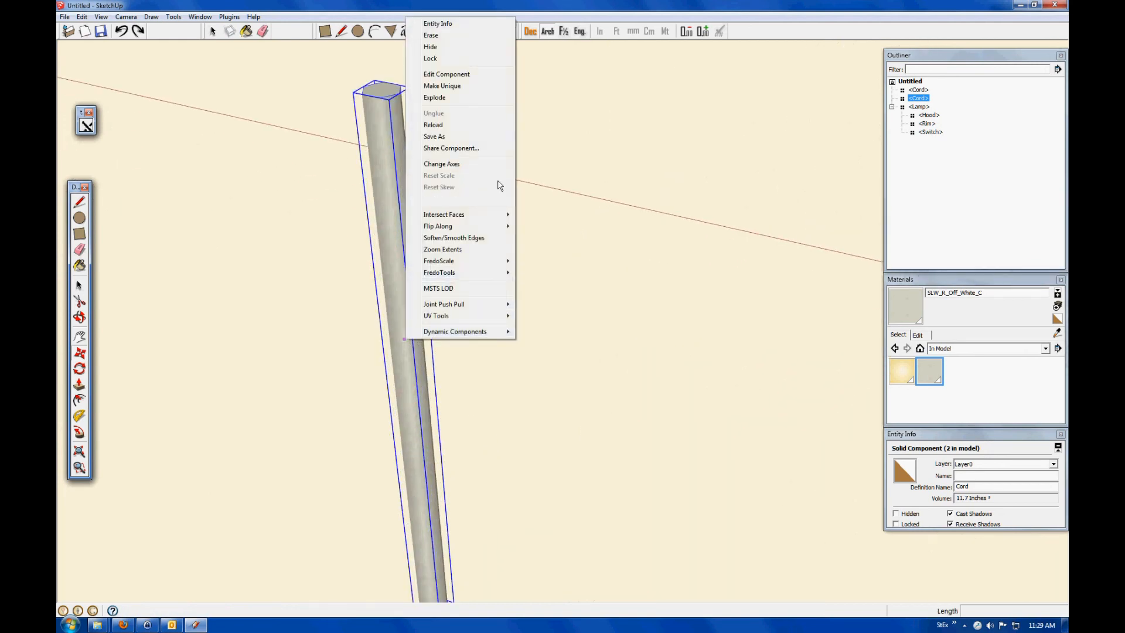
pyautogui.click(448, 74)
pyautogui.click(80, 319)
pyautogui.moveTo(419, 552); pyautogui.dragTo(412, 276)
pyautogui.moveTo(381, 500); pyautogui.dragTo(415, 331)
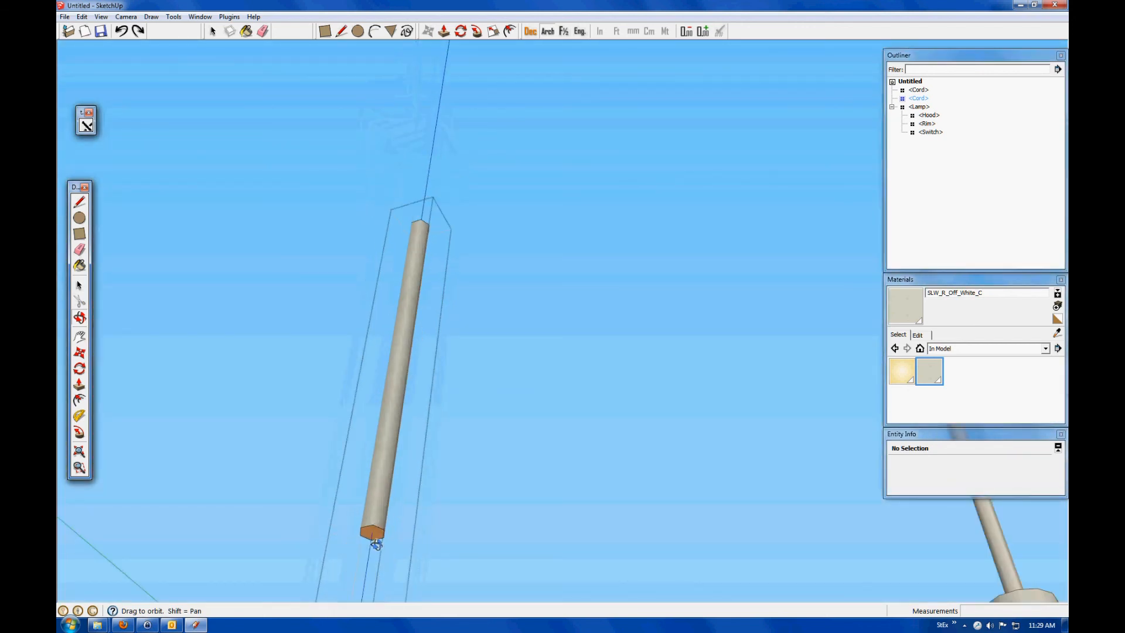
pyautogui.scroll(5, 376, 544)
pyautogui.moveTo(380, 538); pyautogui.dragTo(402, 441)
pyautogui.press('space')
pyautogui.click(349, 515)
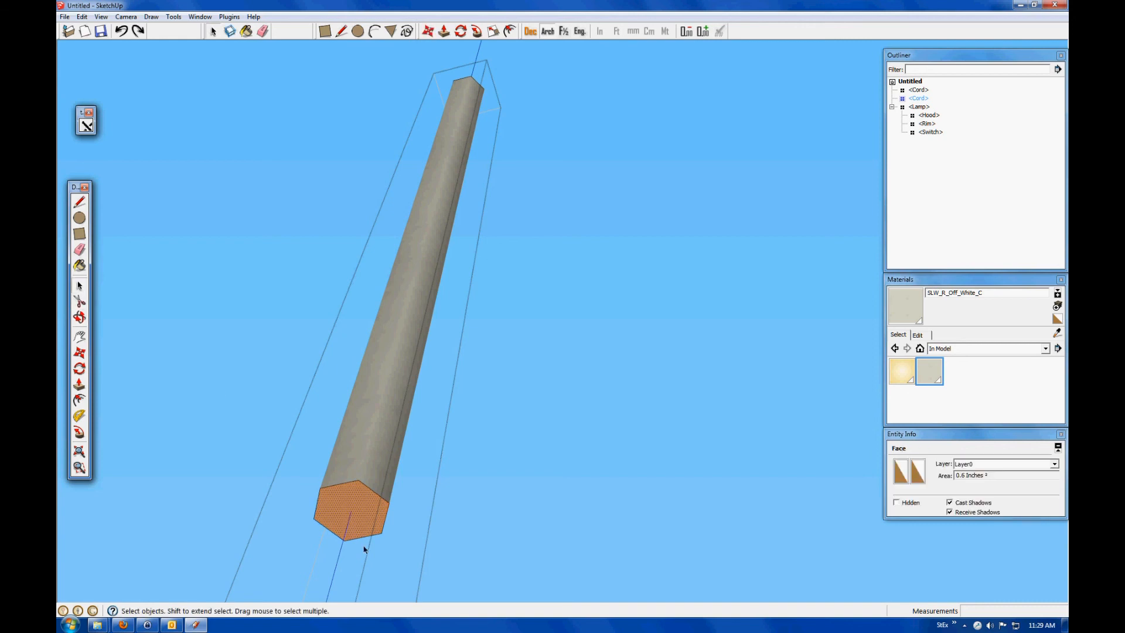
pyautogui.press('Delete')
# - Close the Cord component, delete the pasted copy and bring the whole lamp back into view
pyautogui.click(499, 522)
pyautogui.click(375, 480)
pyautogui.press('Delete')
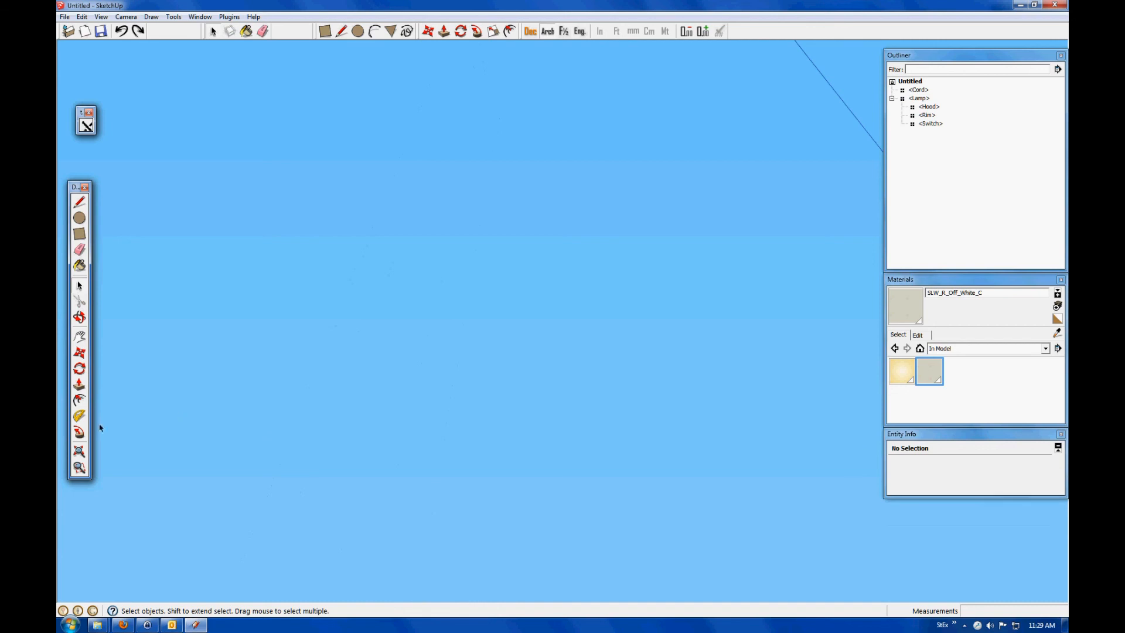
pyautogui.click(78, 452)
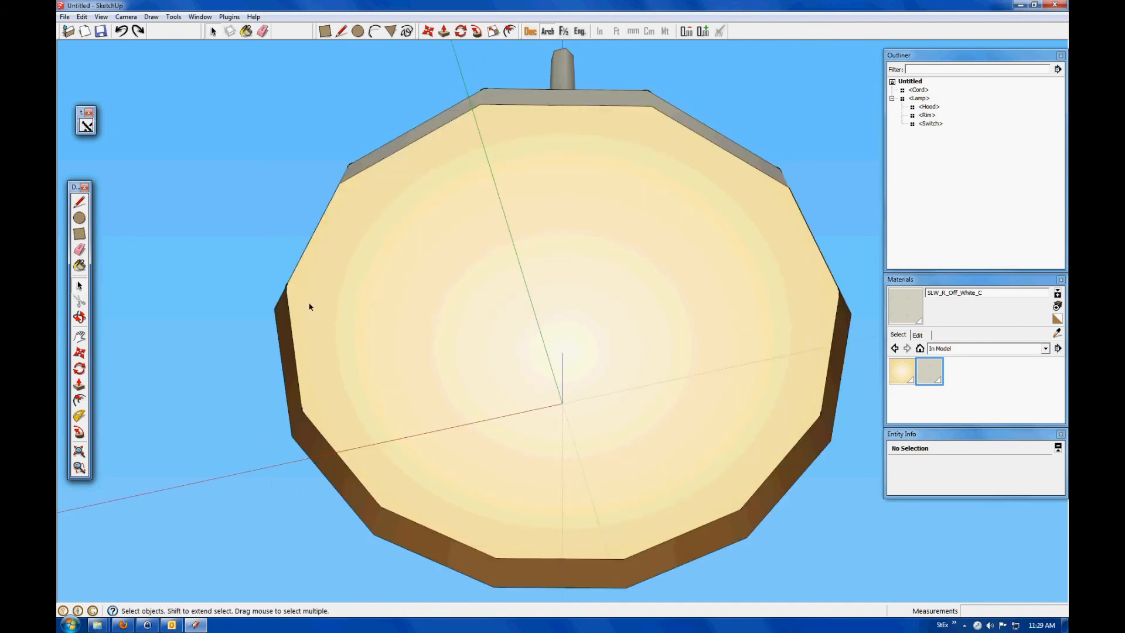